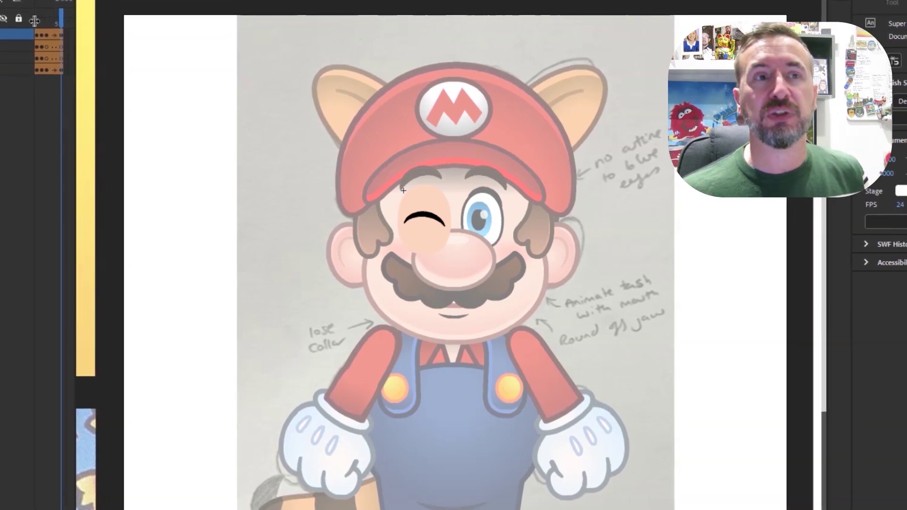
Step: Scrub through the eye's wink frames, return to the main character, and scrub through the moustache symbol's frames
mouse_move(51, 18)
mouse_down()
mouse_move(17, 18)
mouse_move(57, 20)
mouse_up()
click(126, 2)
double_click(506, 276)
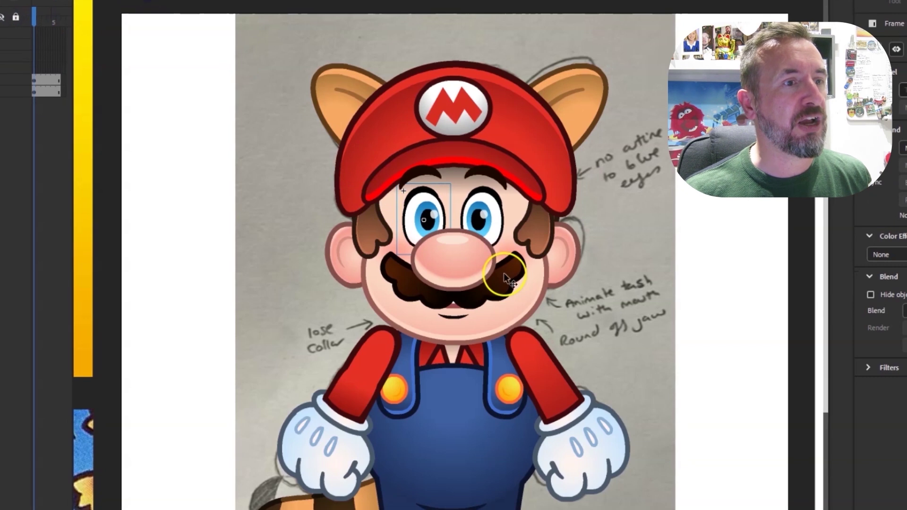
click(197, 120)
mouse_move(43, 18)
mouse_down()
mouse_move(34, 18)
mouse_move(58, 18)
mouse_up()
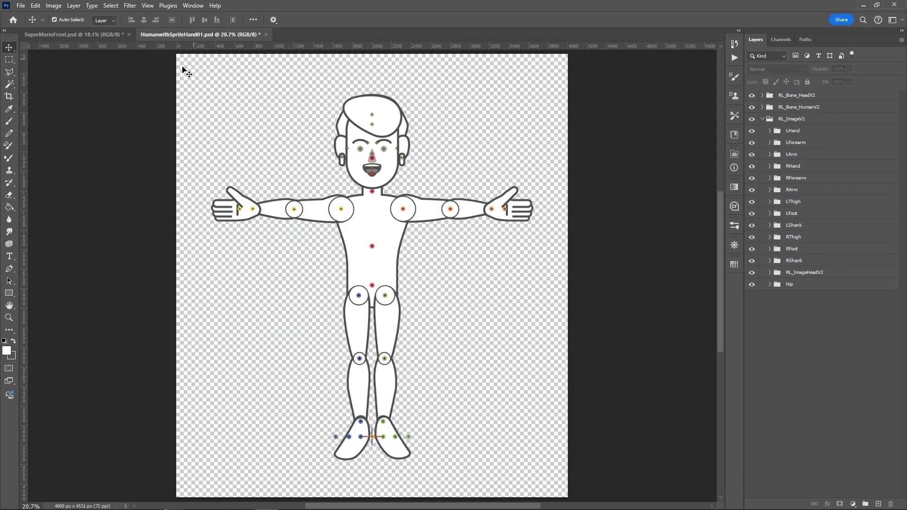
Step: In SuperMarioFront.psd, duplicate the Mario group into the HumanwithSpriteHand01.psd document
click(71, 35)
click(831, 96)
right_click(831, 95)
click(830, 130)
click(478, 175)
click(473, 191)
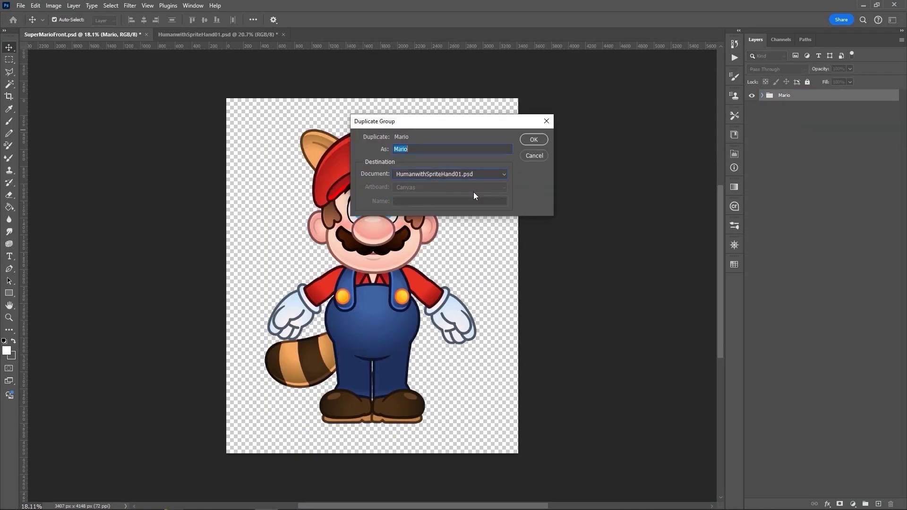
click(534, 140)
Step: In HumanwithSpriteHand01.psd, centre the duplicated Mario group over the template figure and free-transform it to fit
click(255, 35)
drag(333, 221, 373, 247)
key(ctrl+t)
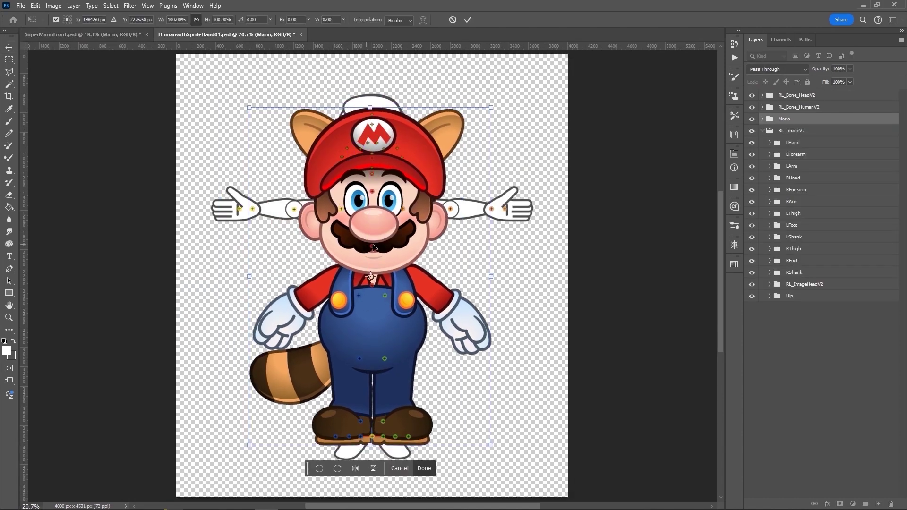
drag(495, 108, 495, 107)
key(Return)
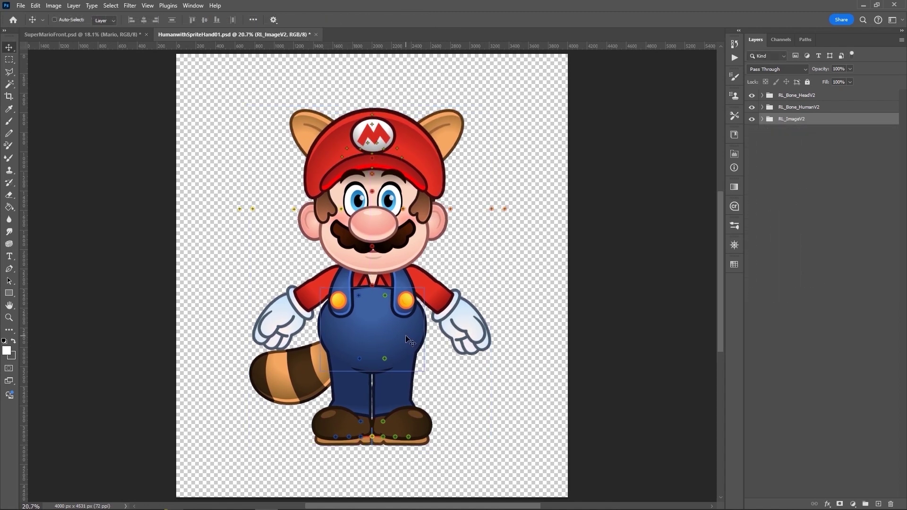
Step: Expand the RL_Bone_HeadV2 and RL_Bone_HumanV2 groups and move both shank bone points down onto Mario's lower legs
click(799, 358)
click(762, 359)
drag(904, 250, 904, 448)
click(762, 493)
drag(905, 229, 903, 156)
key(z)
drag(392, 439, 431, 439)
key(v)
click(407, 275)
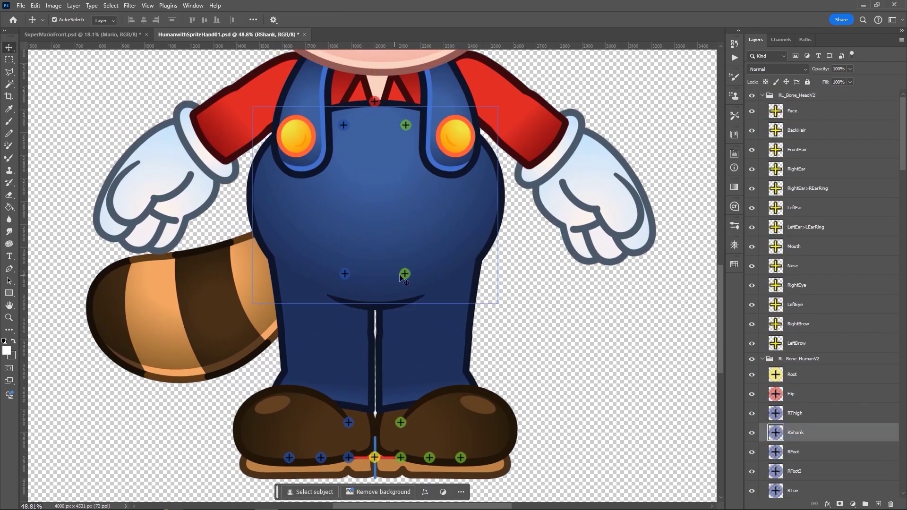
drag(407, 276, 407, 348)
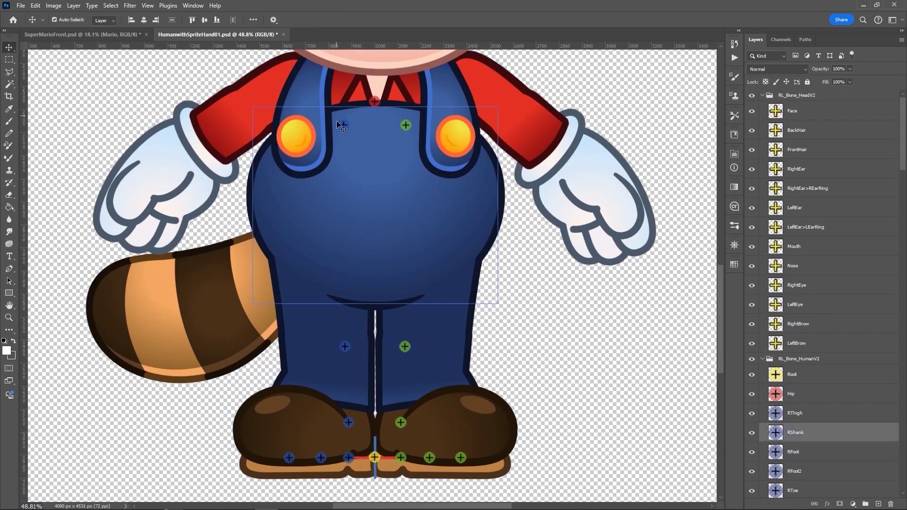
Step: Reposition the thigh, foot and arm bone points over Mario's hips, shoes and arms
click(343, 125)
drag(395, 130, 388, 271)
drag(212, 228, 363, 487)
drag(343, 460, 323, 461)
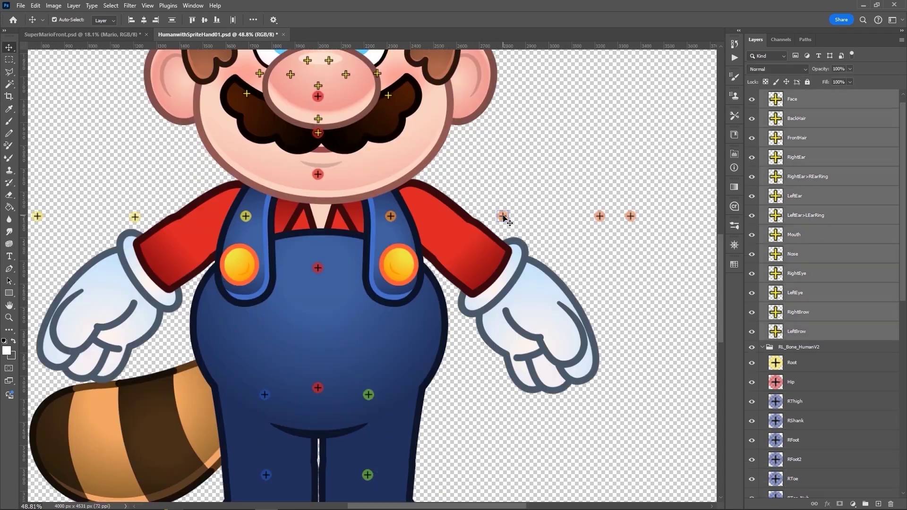
drag(506, 219, 458, 246)
drag(599, 218, 503, 297)
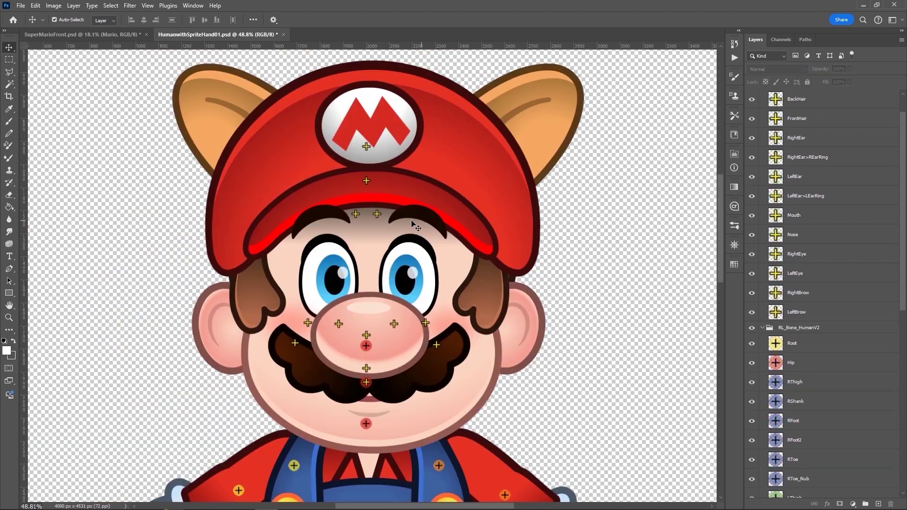
Step: Place the brow bone points over Mario's eyebrows and toggle the visibility of the SmileOpen_Cycle mouth sprites
drag(383, 220, 331, 217)
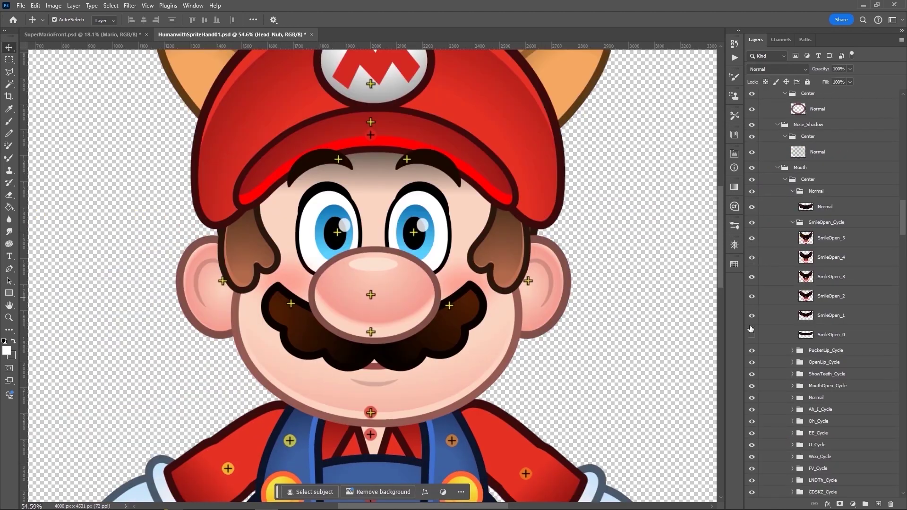
drag(751, 329, 752, 250)
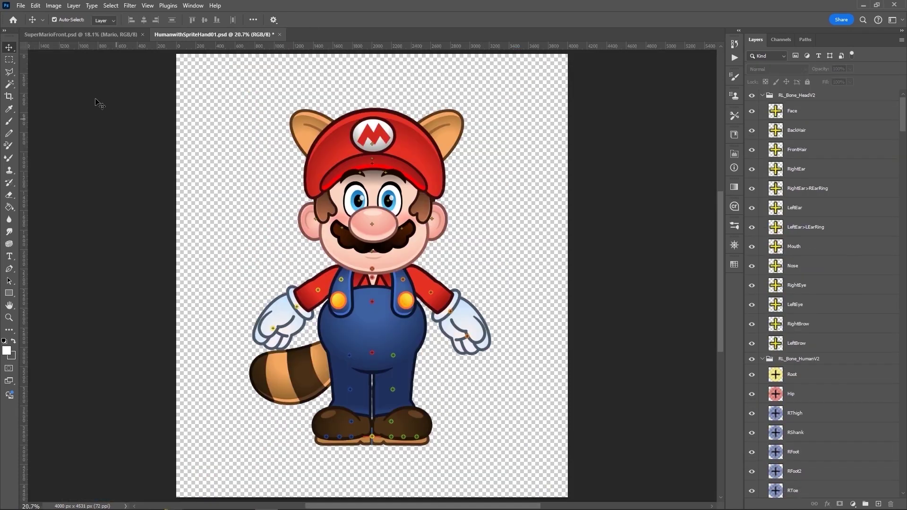
Step: Save the rigged document as a Photoshop file in the Mario folder under a new name beginning with "Mar"
click(20, 5)
click(52, 116)
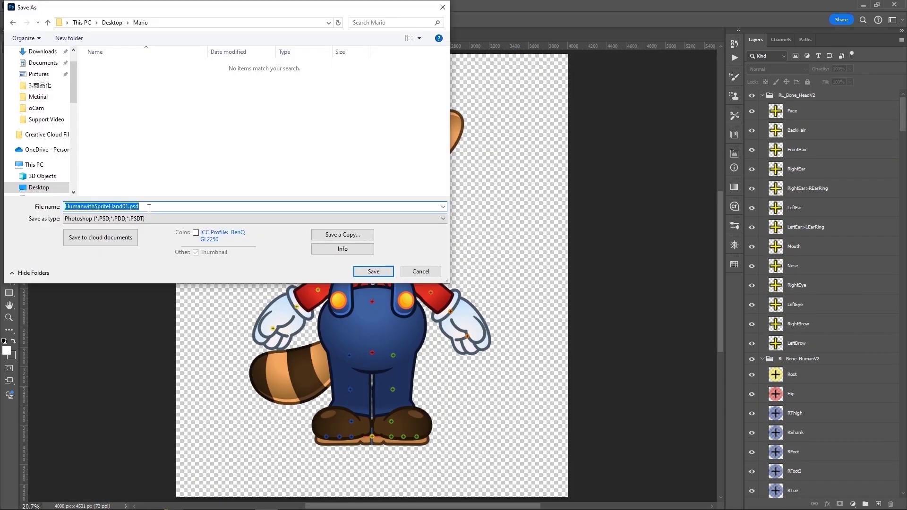
text(Mar)
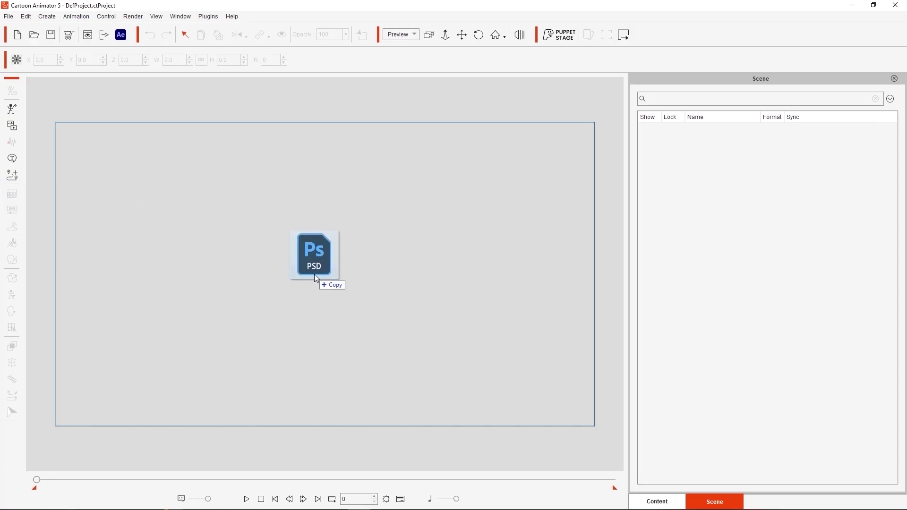
Step: Switch to Cartoon Animator 5 and import the PSD onto the empty stage as a rigged character
drag(315, 275, 321, 278)
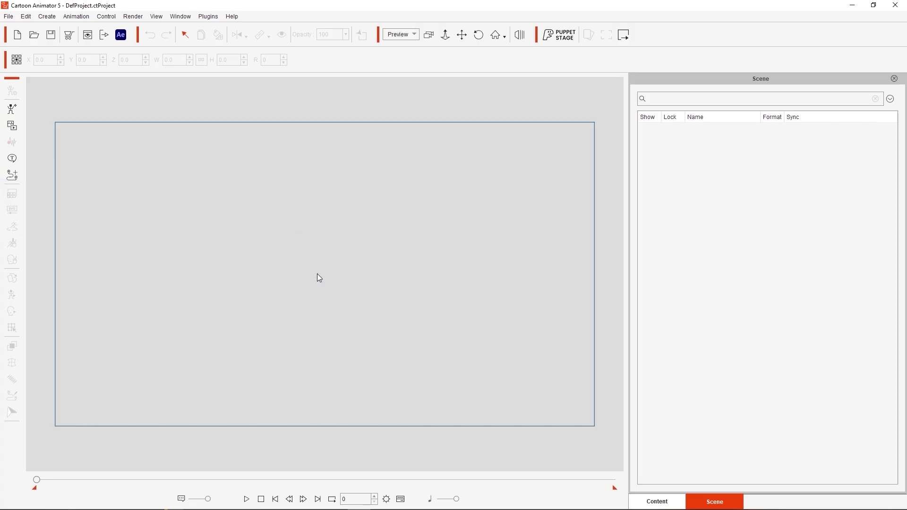
click(387, 284)
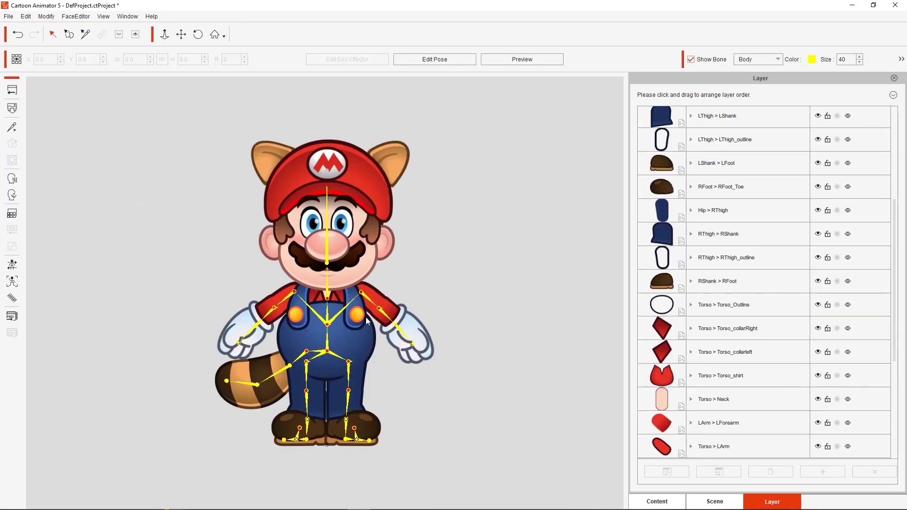
Step: Try moving the character's left upper arm and head bone points away from the body, and undo the change
drag(364, 298, 526, 163)
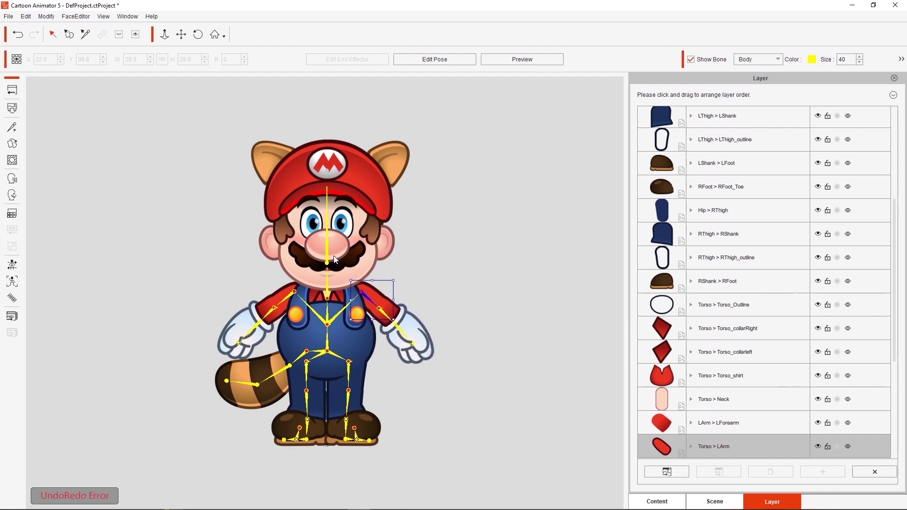
drag(327, 255, 356, 66)
key(ctrl+z)
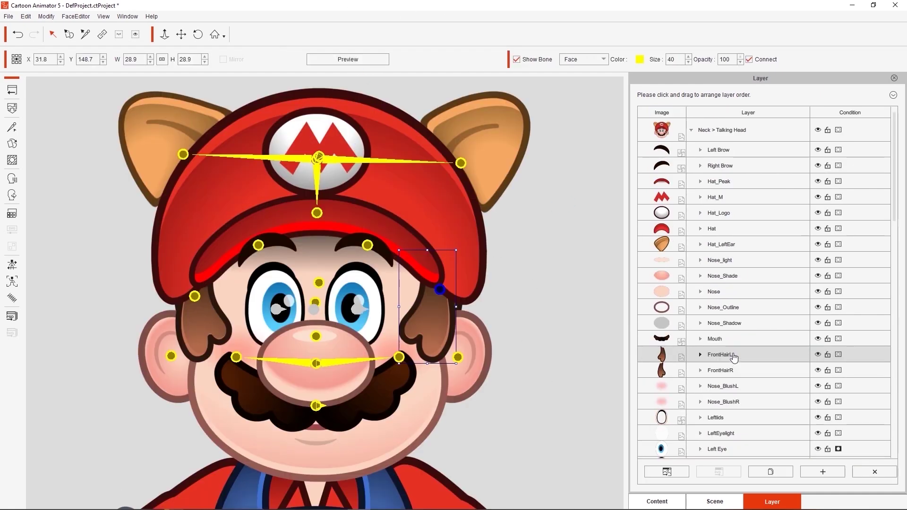
Step: Examine the head's face layers down to the Right Ear and Hat_RightEar parts
scroll(734, 359, down, 4)
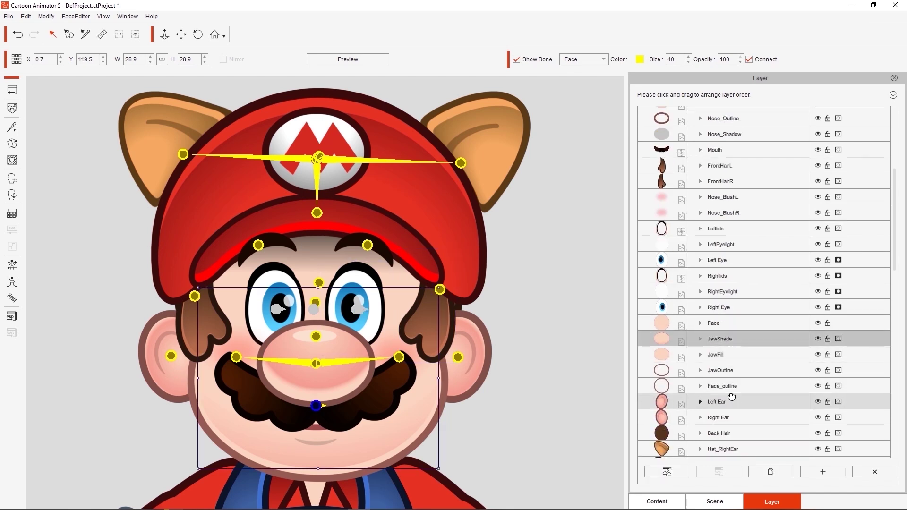
click(736, 419)
click(738, 450)
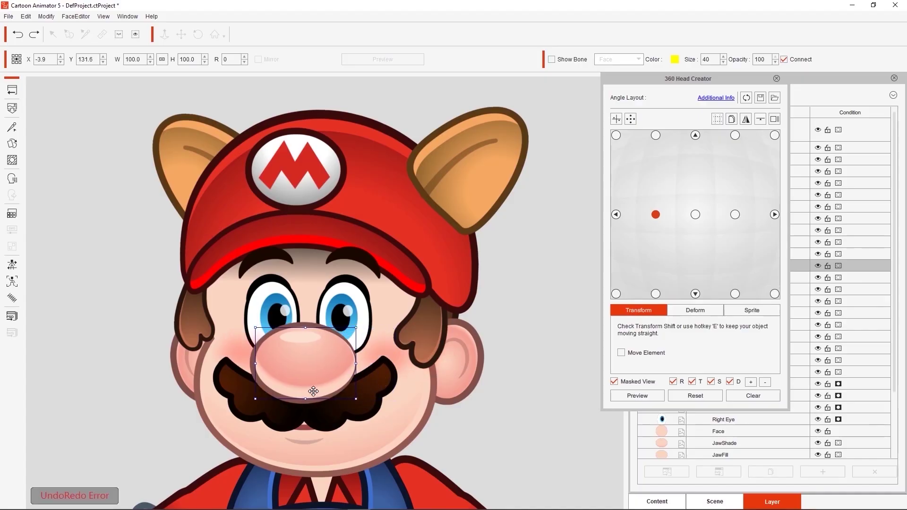
Step: For the left-turned head angle, shift the nose further toward the turn and deform the hat's inner control points outward the same way
drag(314, 391, 296, 395)
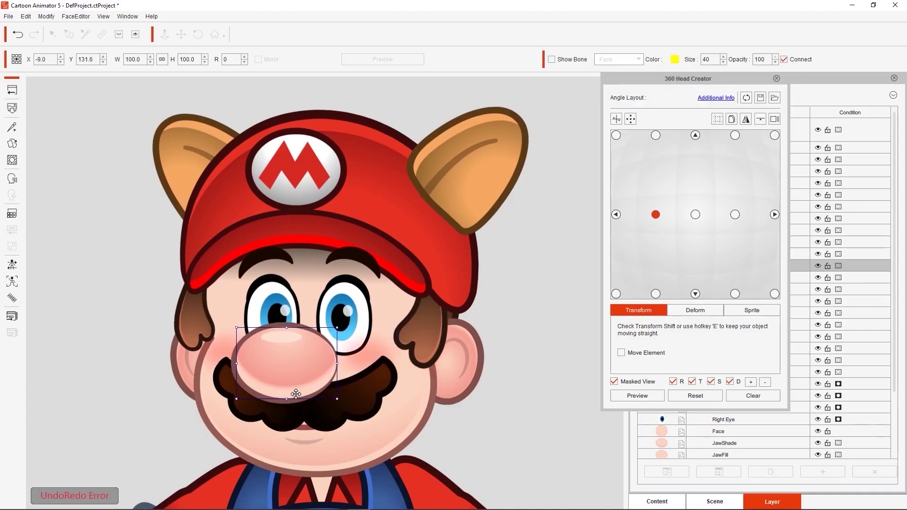
click(350, 203)
click(695, 310)
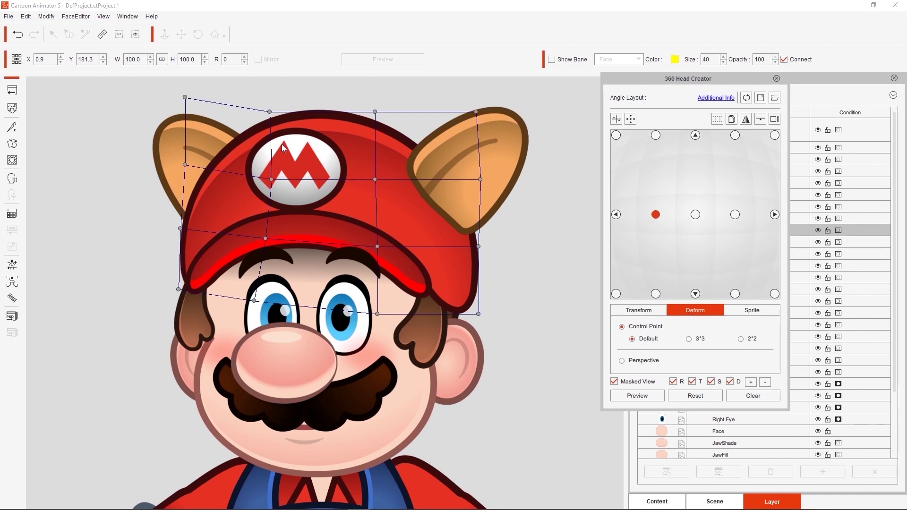
drag(234, 88, 287, 254)
drag(272, 179, 246, 178)
drag(240, 237, 247, 237)
drag(247, 180, 241, 180)
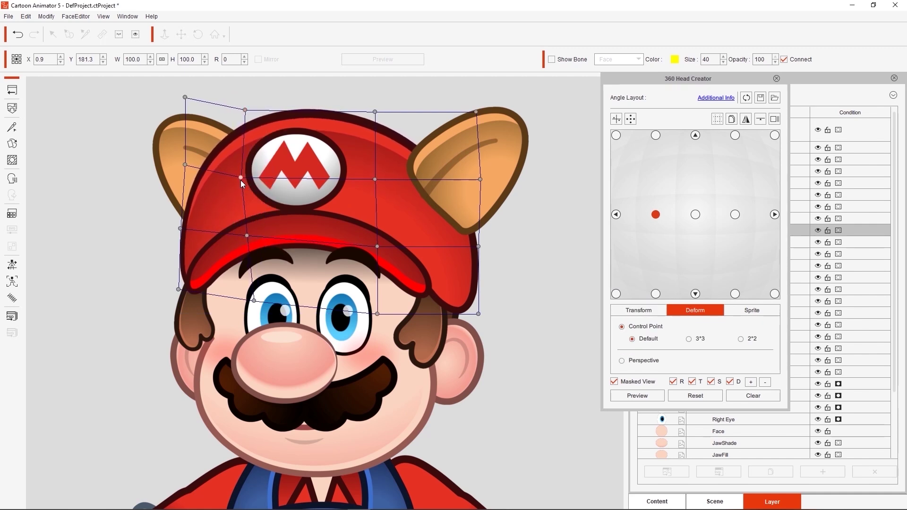
Step: Bulge the hat's outline outward on the turning side by moving its outer deform control points
drag(200, 91, 172, 243)
drag(185, 165, 174, 162)
drag(147, 92, 162, 163)
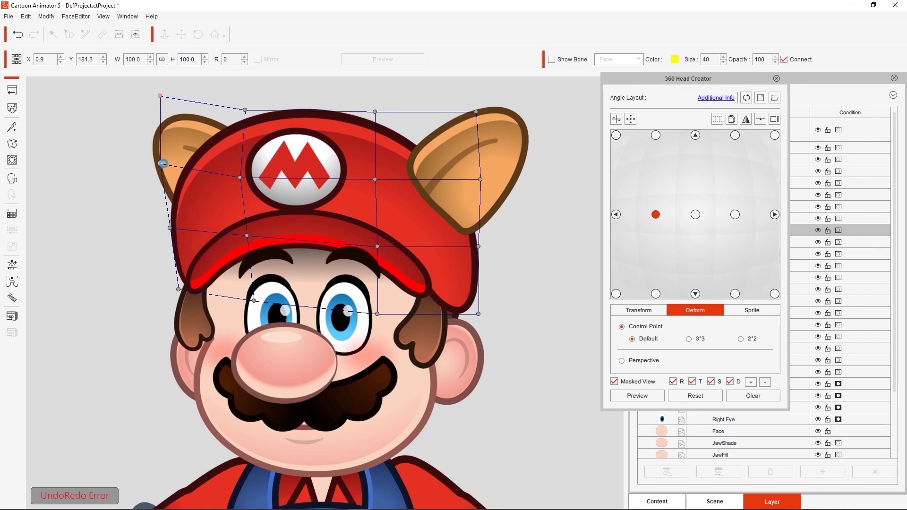
drag(159, 99, 148, 100)
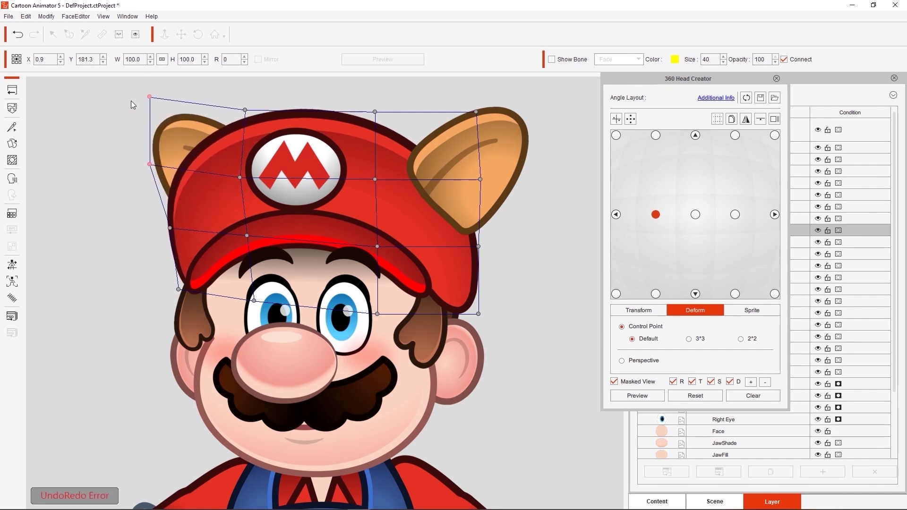
Step: Deform the hat's near animal ear by moving its edge and inner control points
click(458, 211)
drag(409, 157, 405, 136)
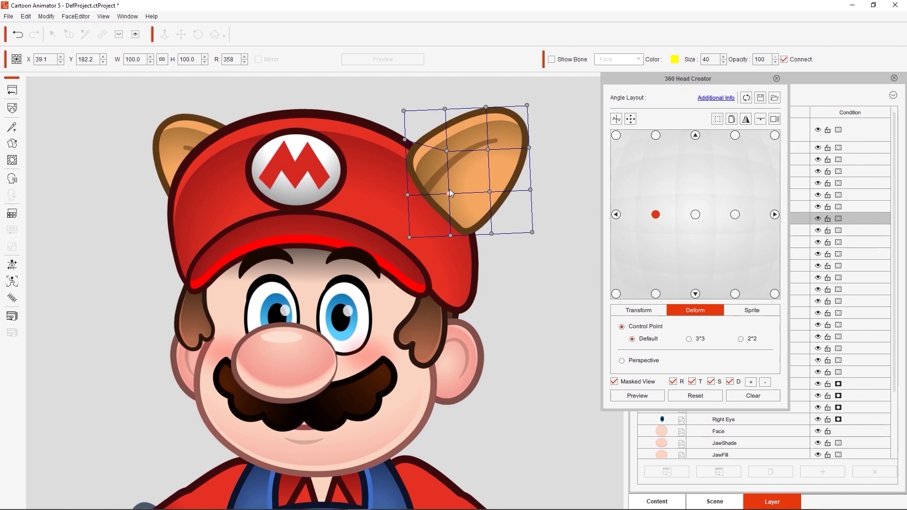
drag(450, 191, 435, 208)
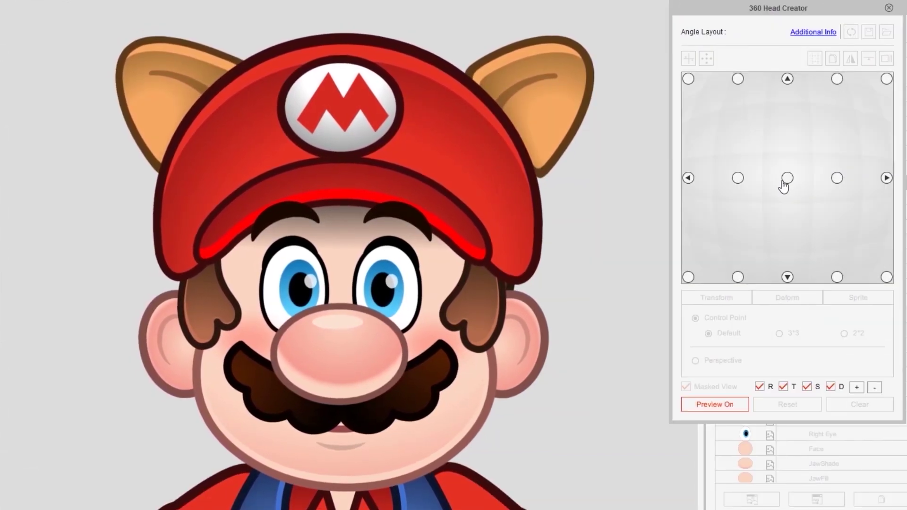
Step: Preview the 360 head turning sideways, up and down, and bring it back to the front view
mouse_move(786, 183)
mouse_down()
mouse_move(673, 175)
mouse_move(779, 188)
mouse_up()
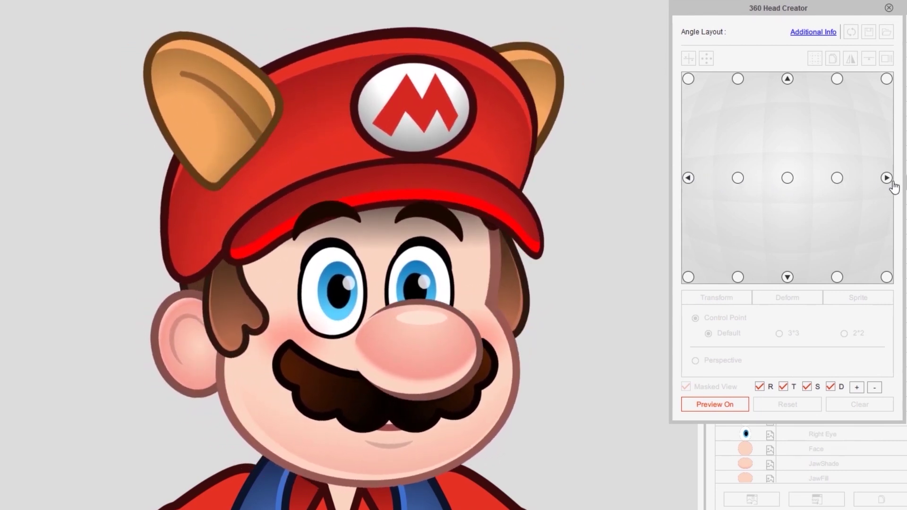
drag(787, 107, 790, 188)
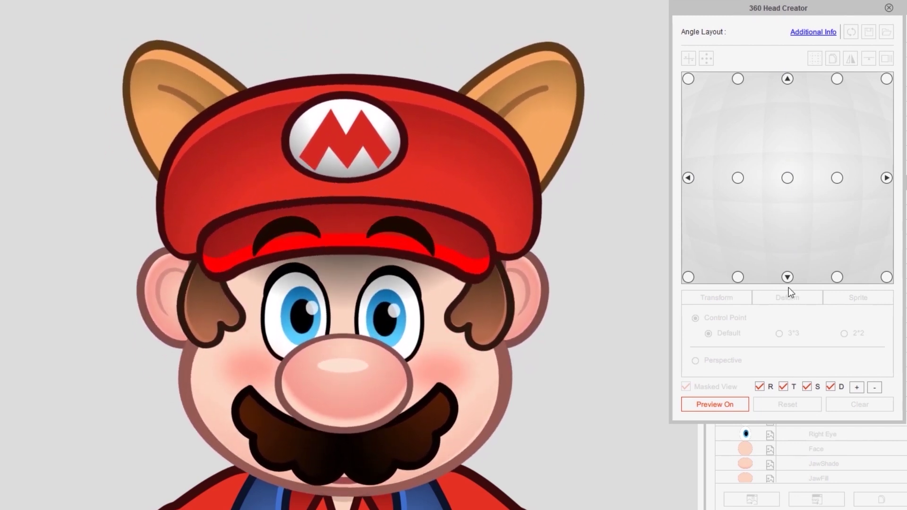
click(789, 179)
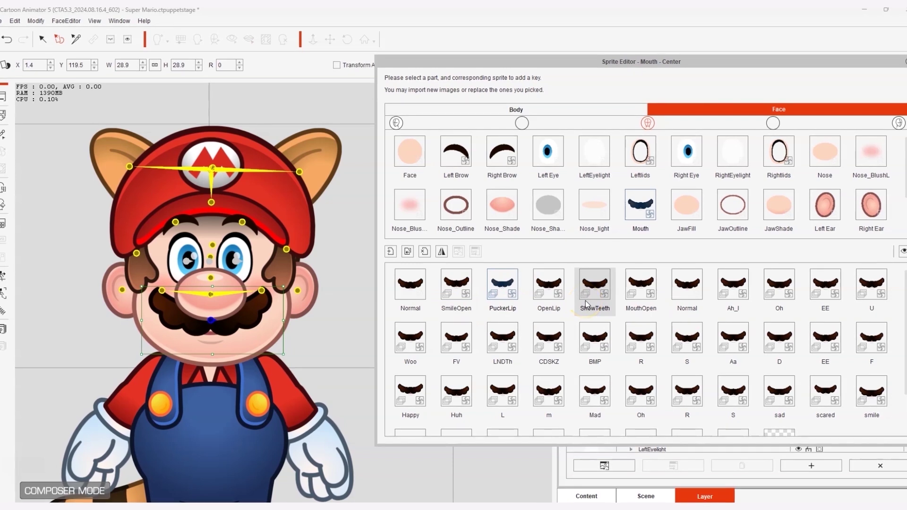
Step: Look through the Mouth sprites in the Sprite Editor, including SmileOpen, PuckerLip, OpenLip, ShowTeeth and Huh
click(546, 298)
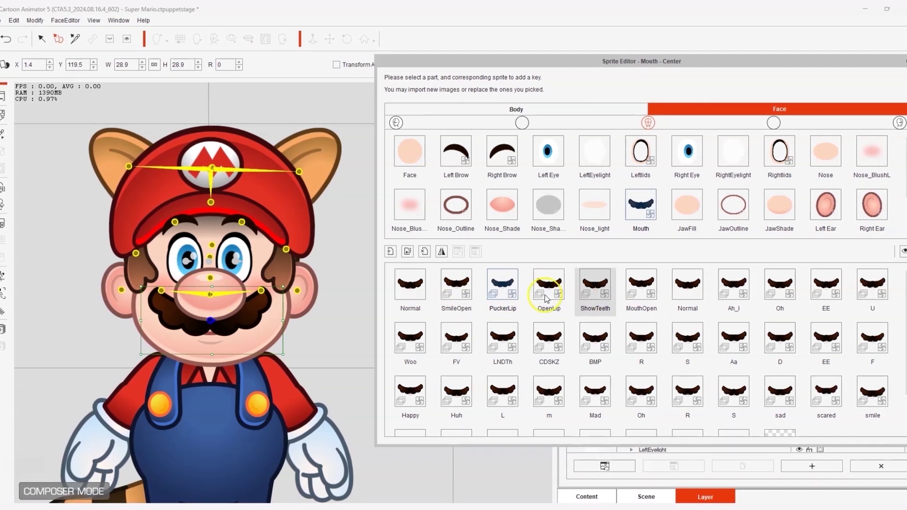
click(492, 295)
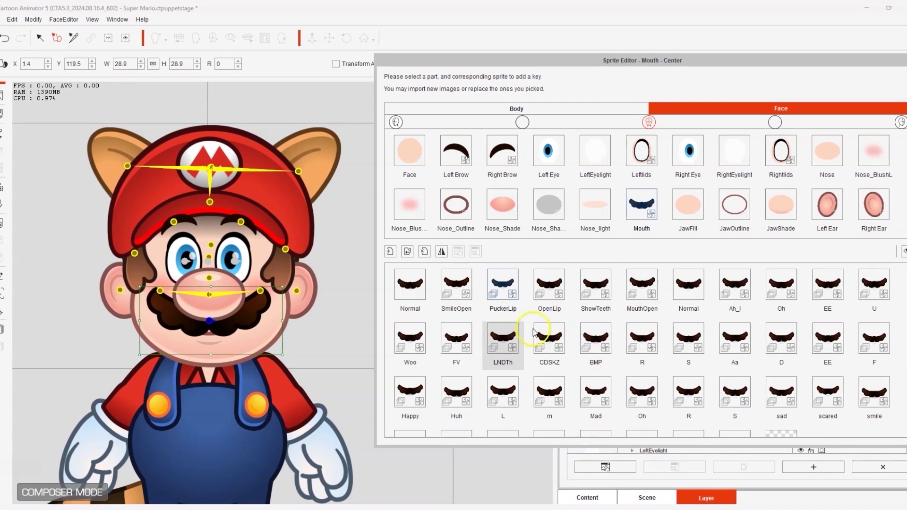
click(457, 283)
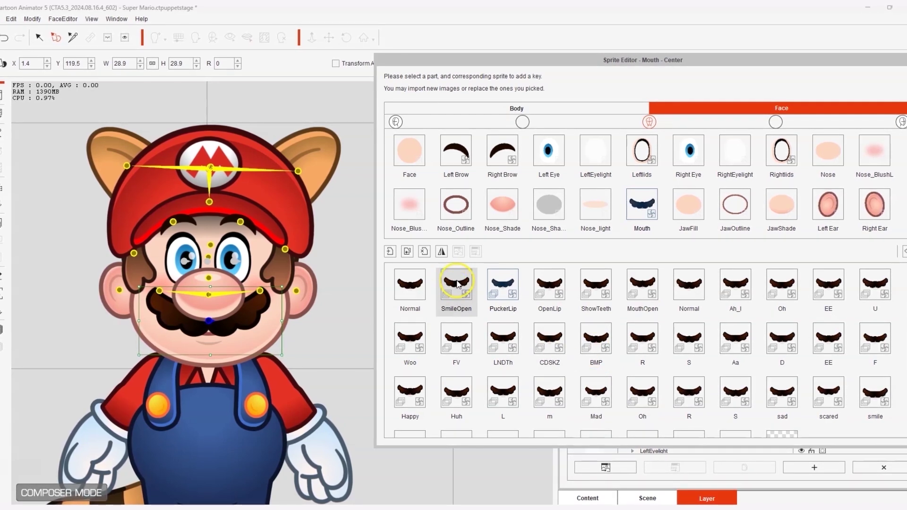
click(540, 287)
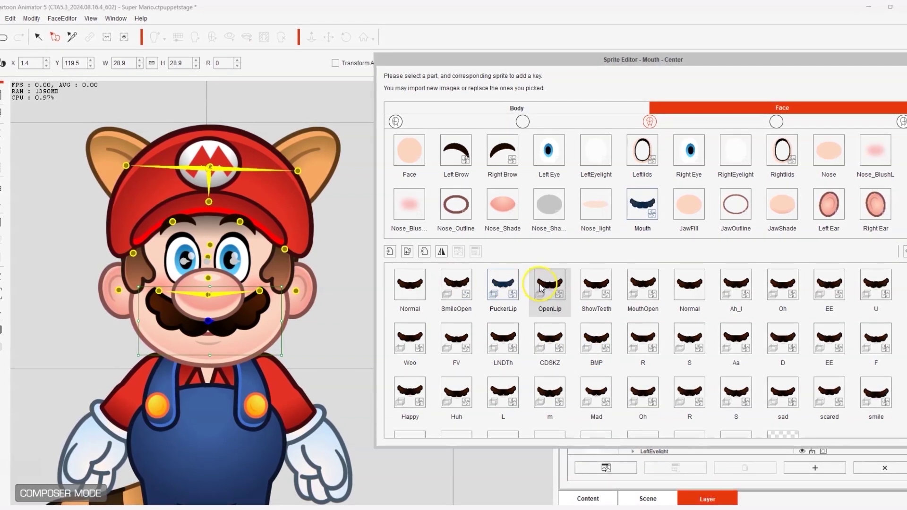
click(597, 294)
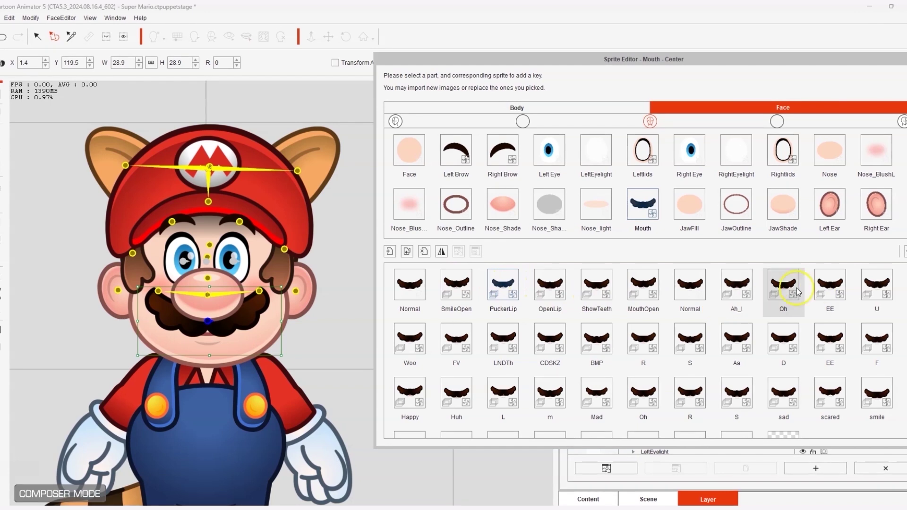
click(681, 337)
scroll(668, 334, down, 1)
click(458, 344)
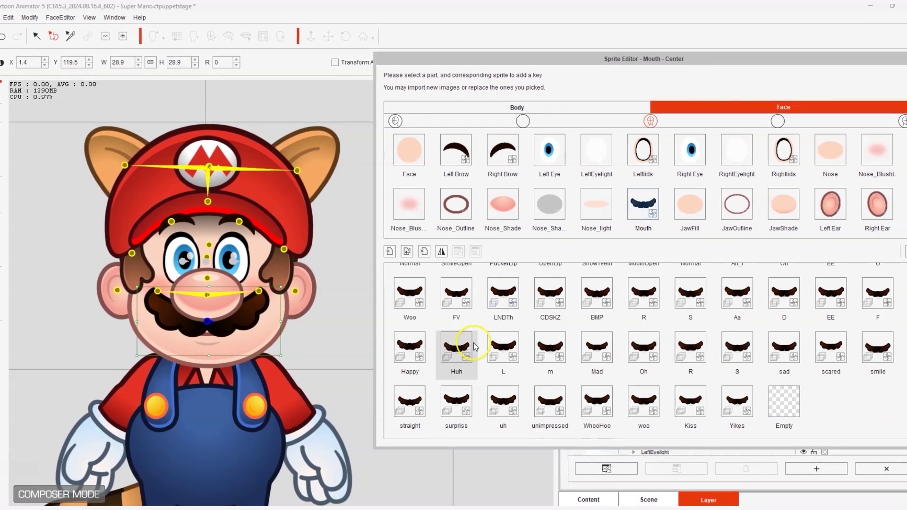
Step: Look through more Mouth sprites in the Sprite Editor, including OpenLip, SmileOpen and Happy
click(508, 352)
scroll(508, 352, up, 1)
click(553, 297)
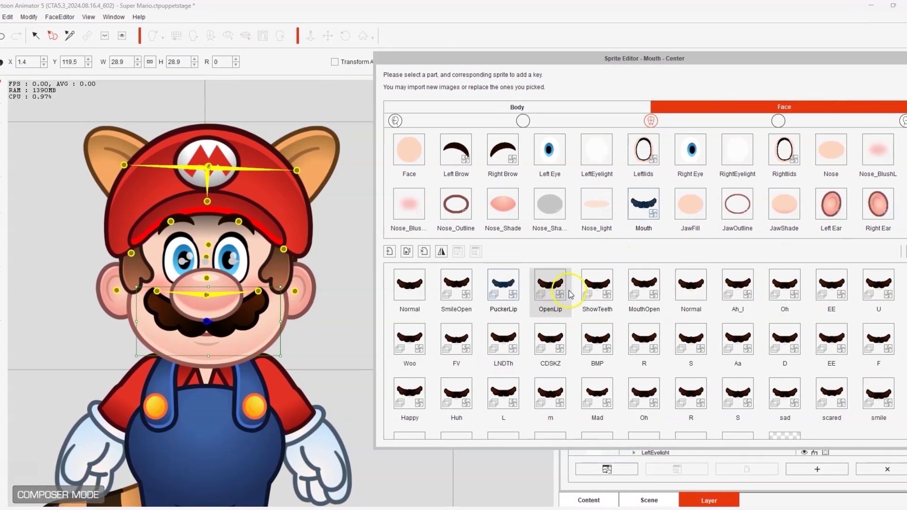
click(457, 284)
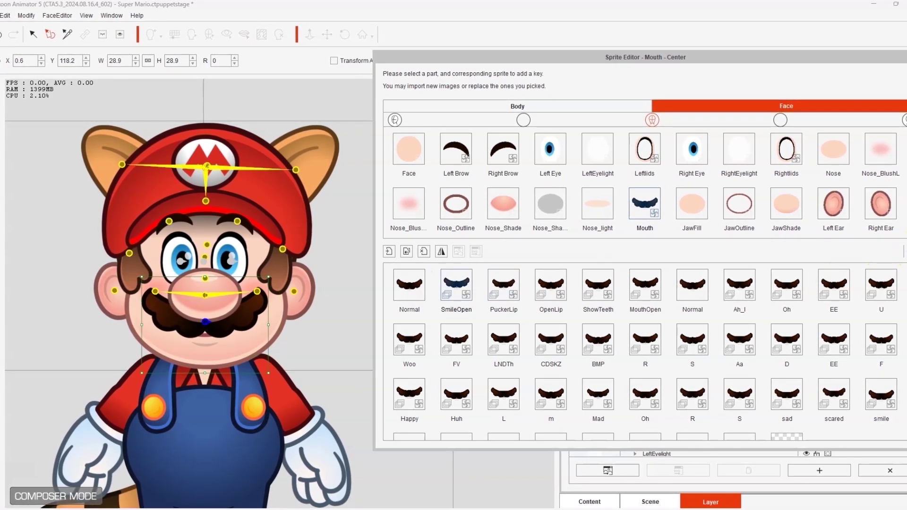
scroll(497, 347, down, 1)
click(498, 348)
click(413, 350)
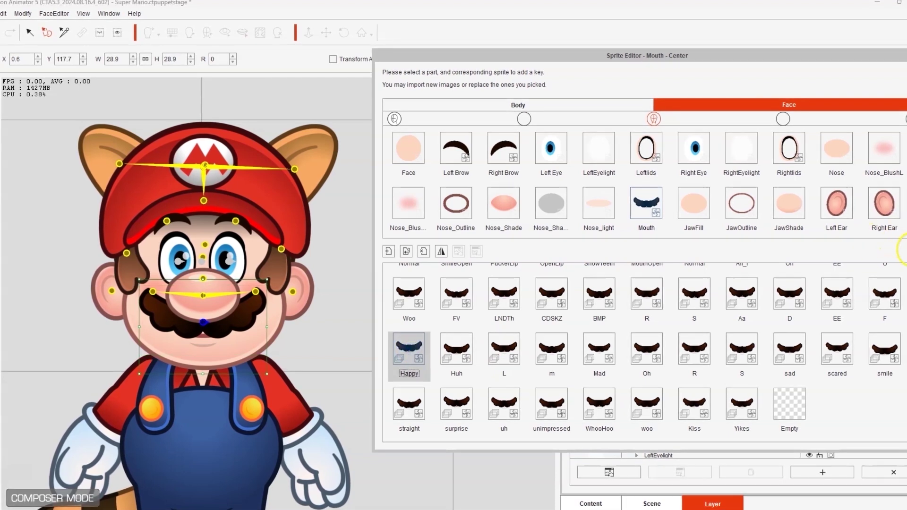
Step: Preview the WhooHoo, sad and scared Mouth sprites on the character's face
click(600, 405)
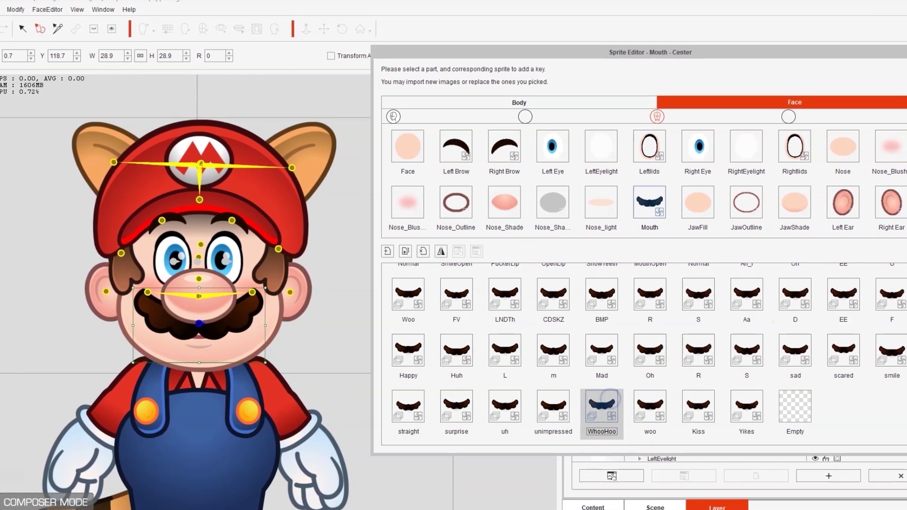
key(space)
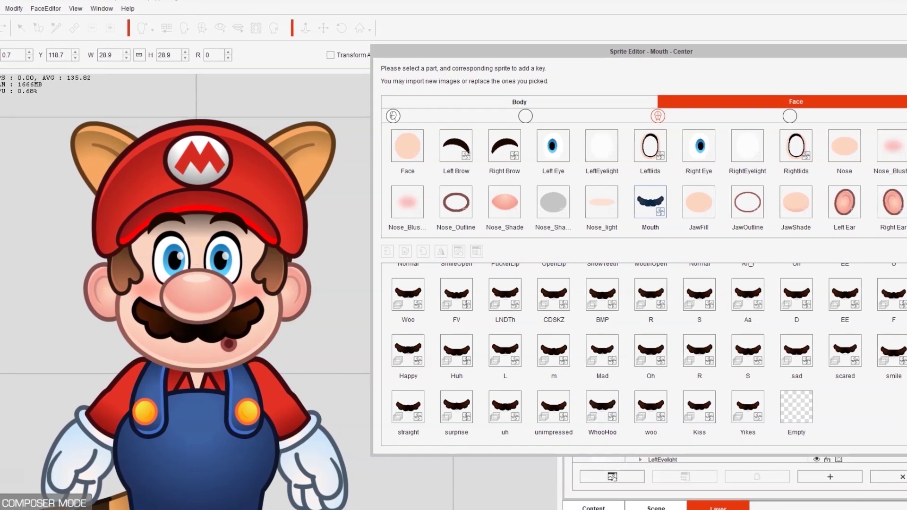
key(space)
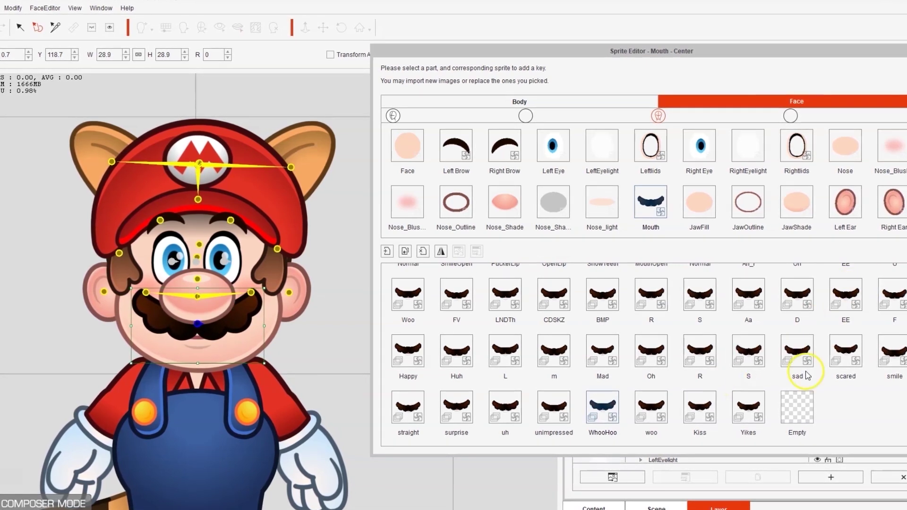
click(800, 356)
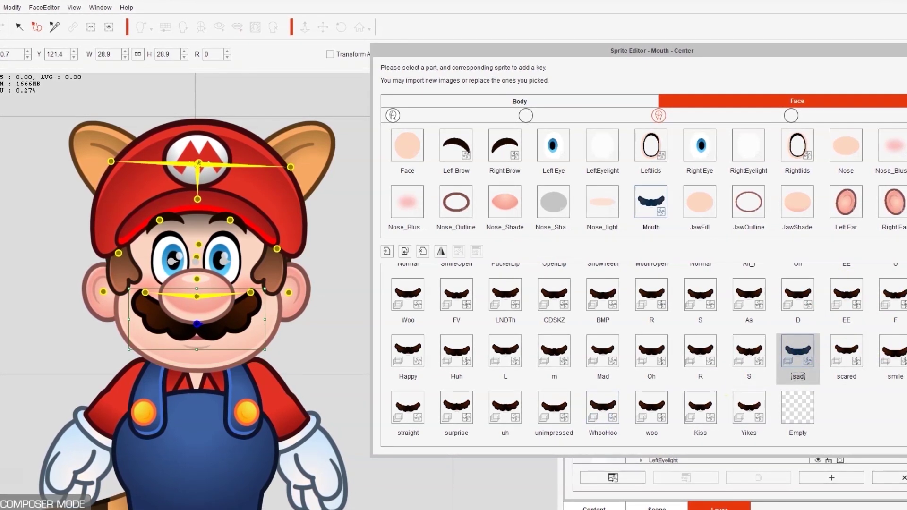
key(space)
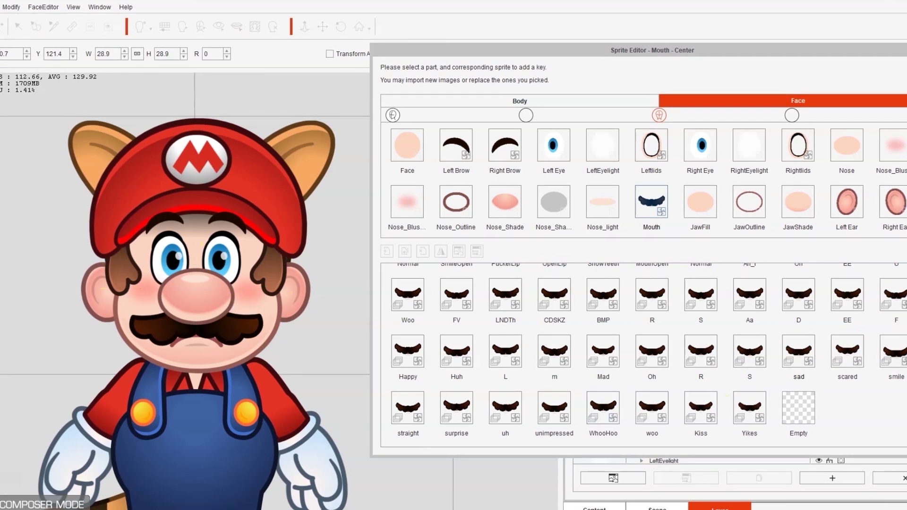
key(space)
key(space)
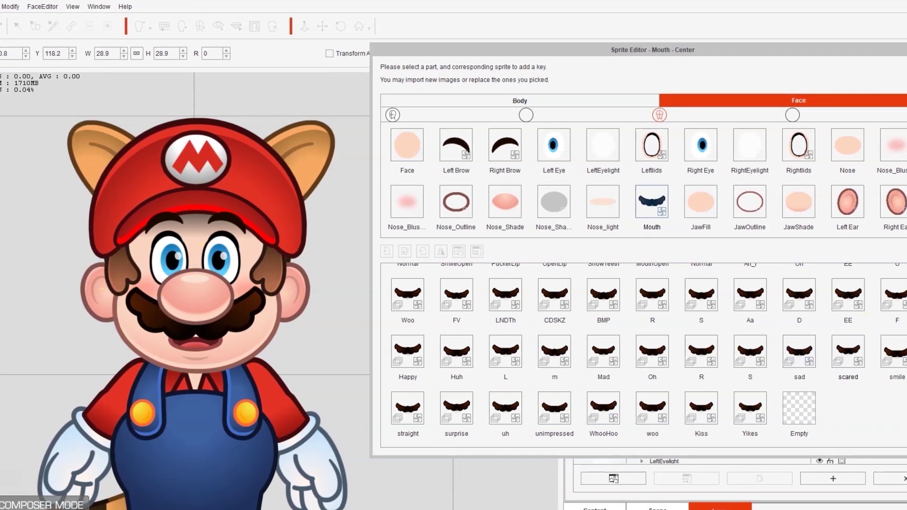
key(space)
key(space)
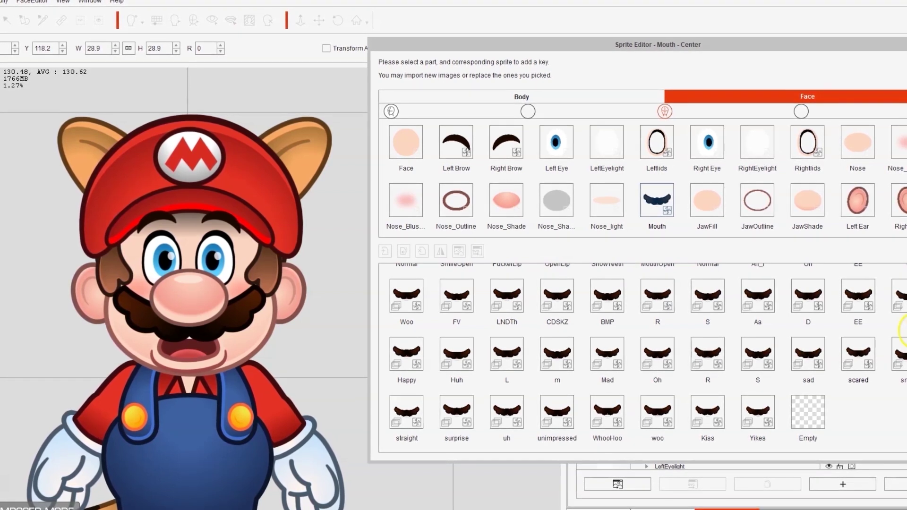
Step: Preview the Rightlids sprites, including Wide, Raisehigh and BlinkFaster, and return to the Normal sprite
click(819, 176)
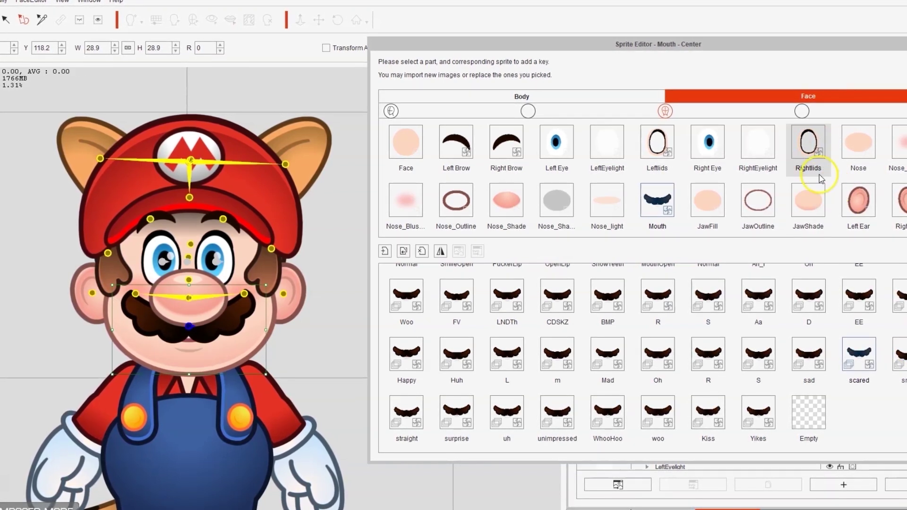
click(817, 144)
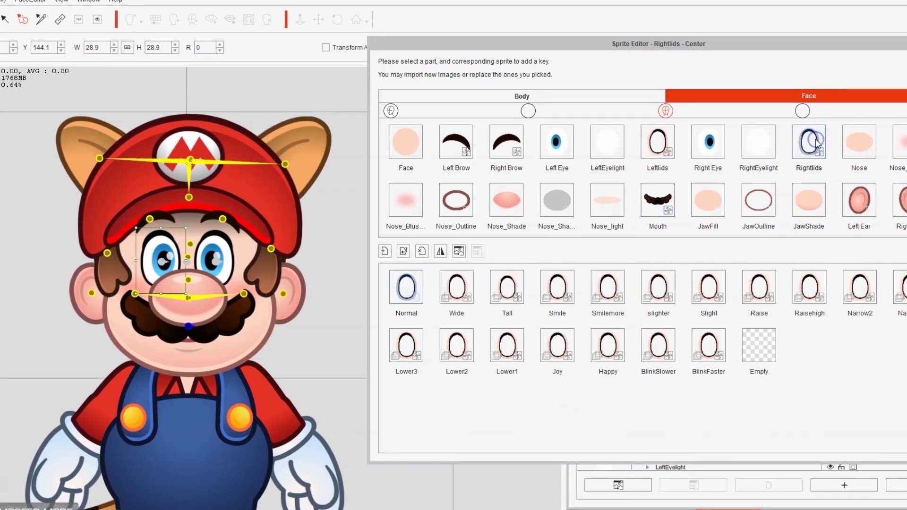
click(462, 298)
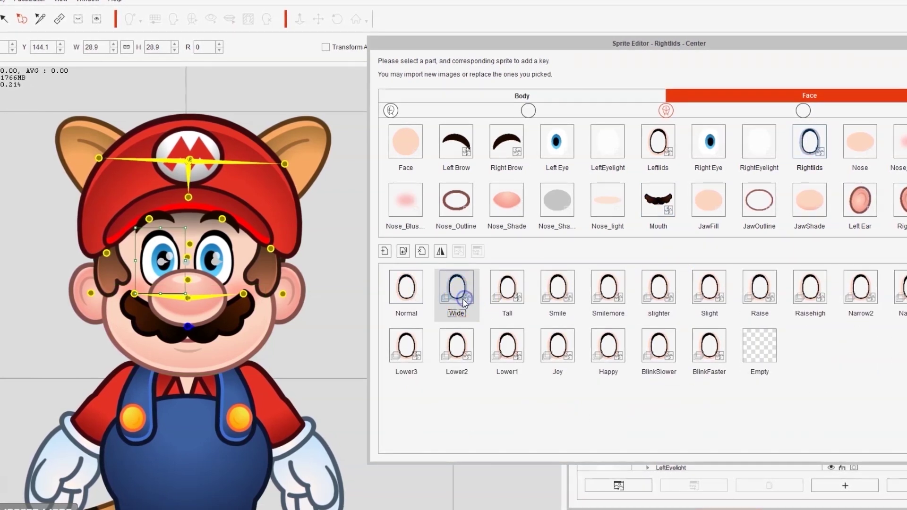
click(495, 300)
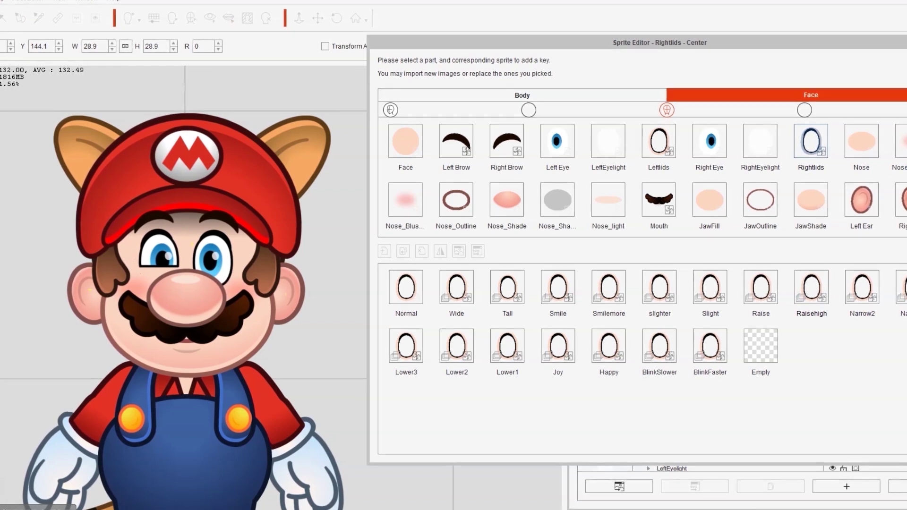
click(711, 288)
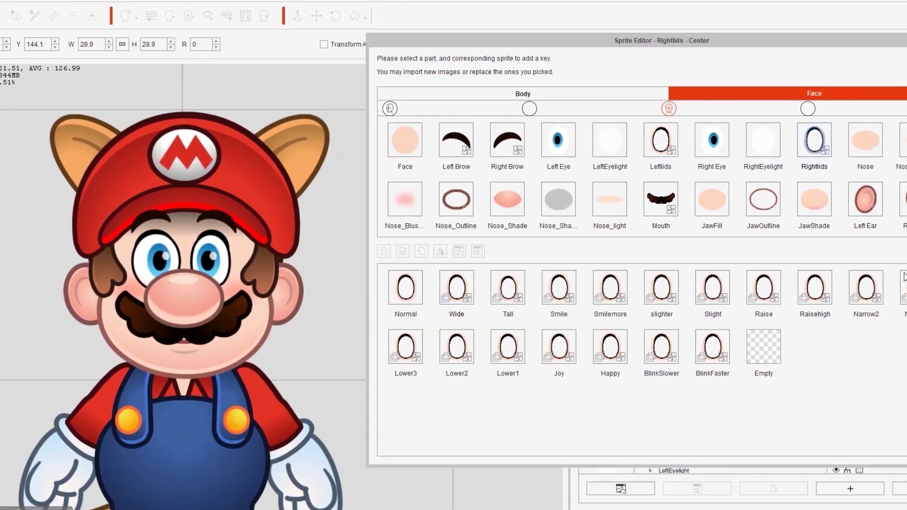
click(713, 350)
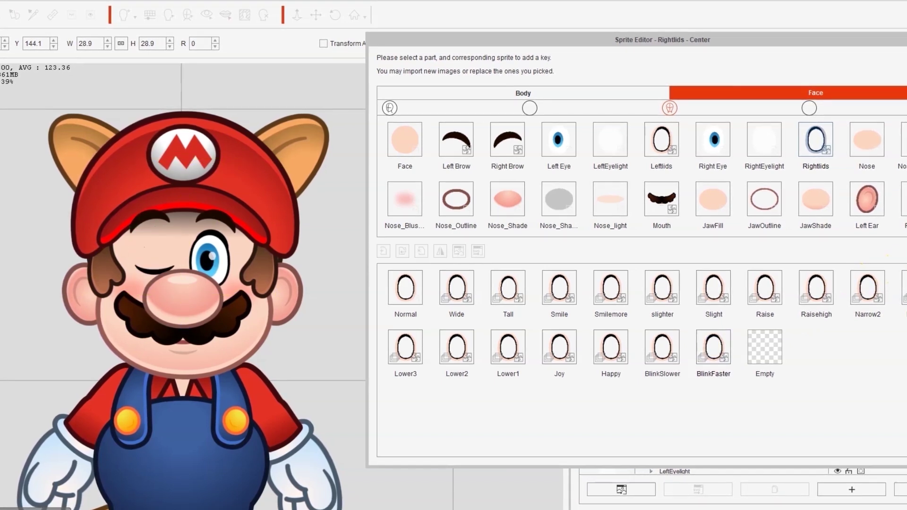
click(405, 287)
Step: Choose the cross sprite for the Right Brow and preview it on the face
click(453, 144)
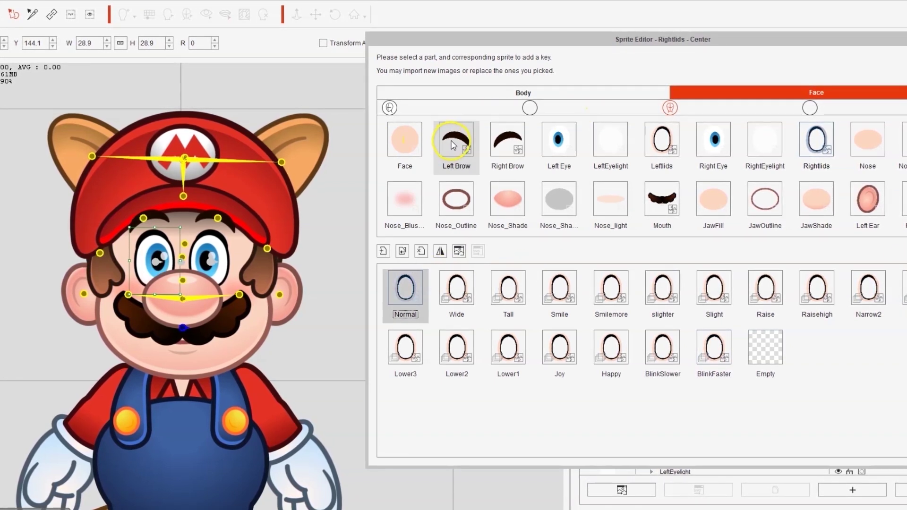
click(508, 141)
click(572, 296)
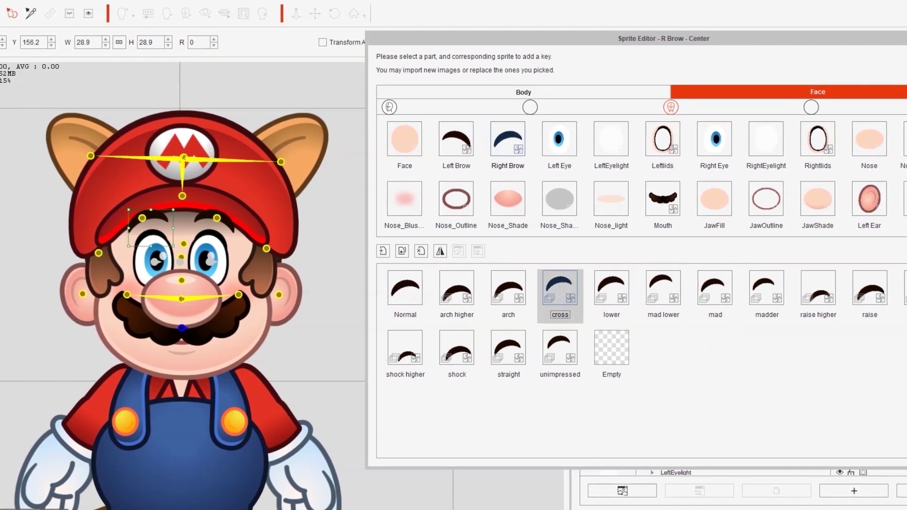
key(space)
click(230, 313)
click(137, 242)
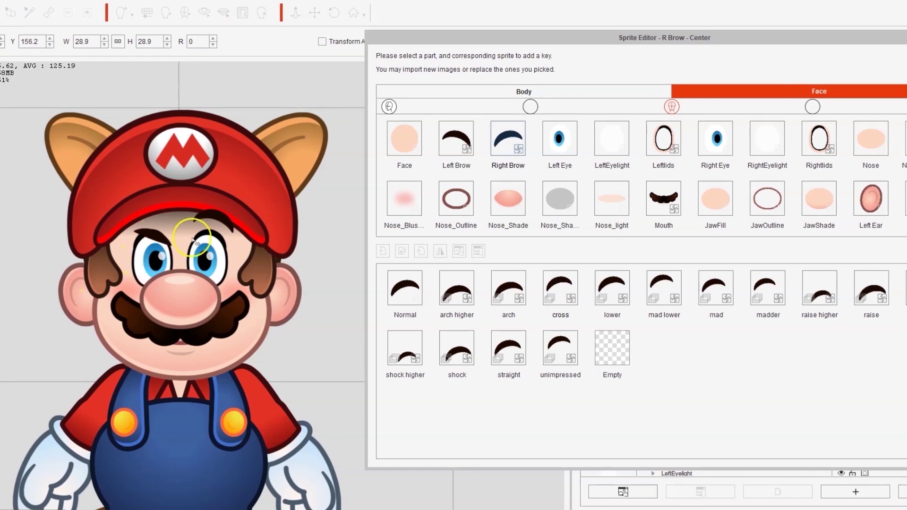
Step: Preview the Narrow2 sprite for the Rightlids together with the unimpressed sprite for the Mouth
click(816, 150)
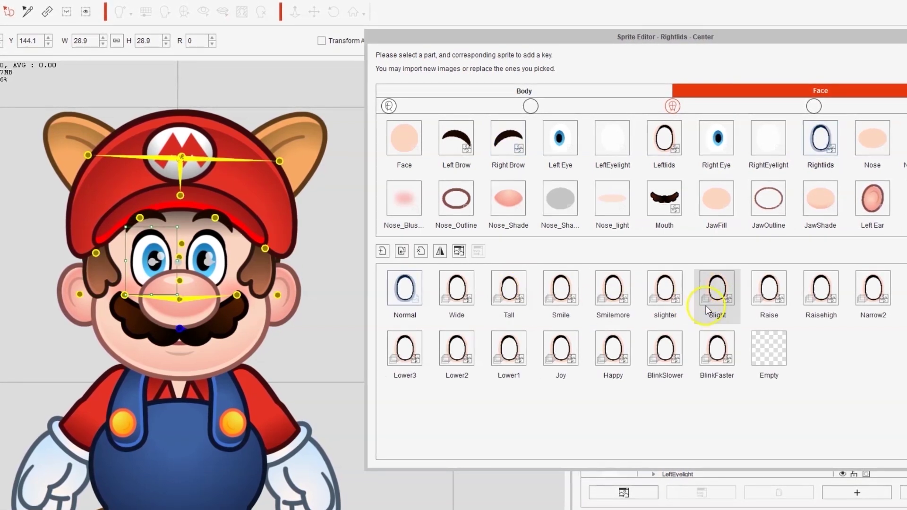
click(874, 290)
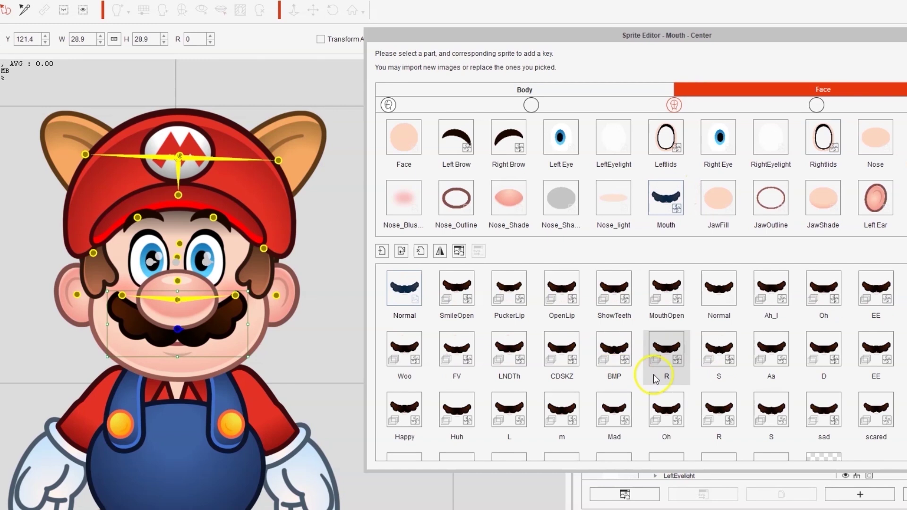
scroll(653, 375, down, 2)
click(565, 427)
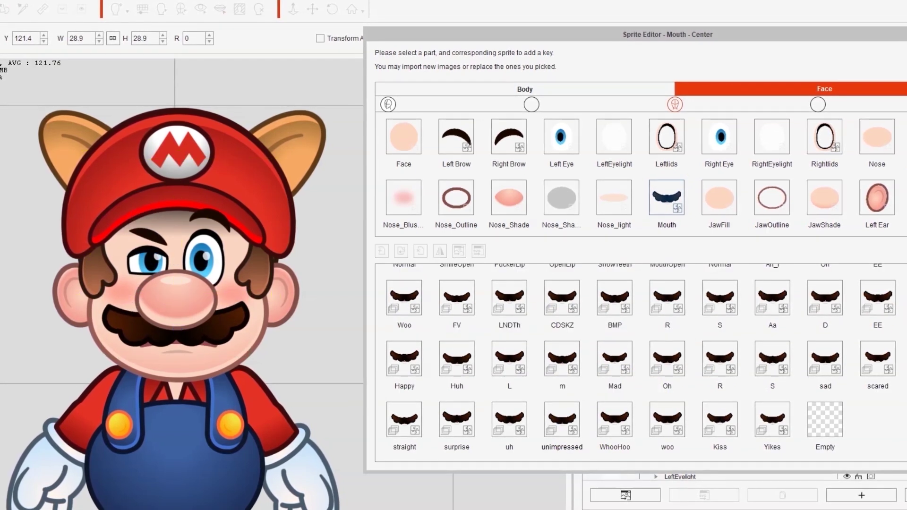
Step: Choose the narrow sprite for the Leftlids and preview it with the rest of the expression
click(678, 163)
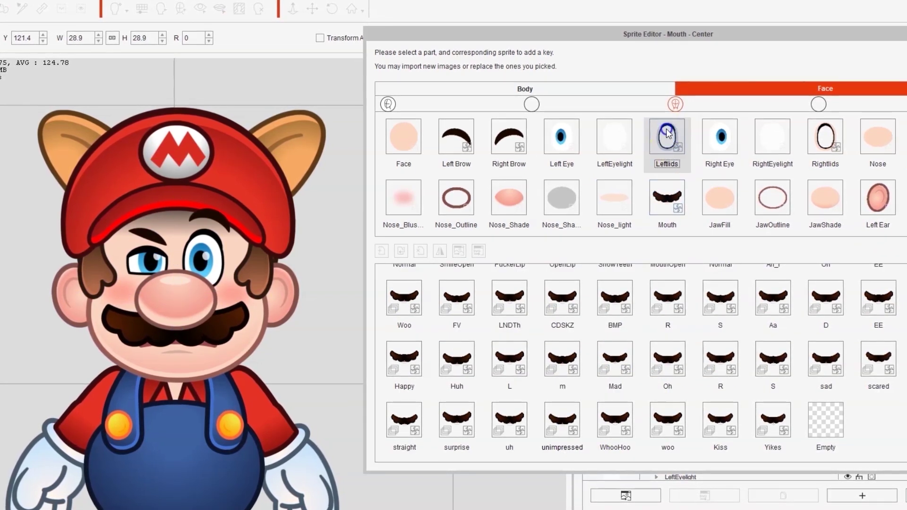
click(645, 358)
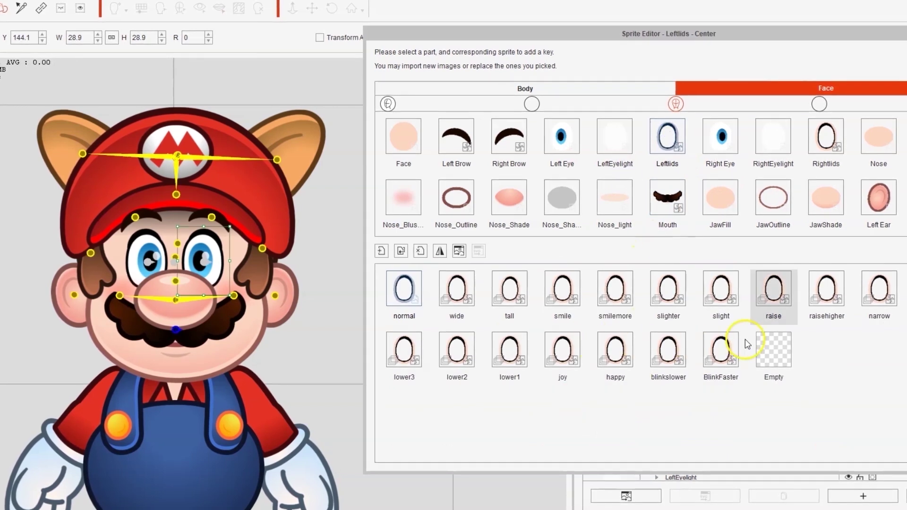
click(880, 285)
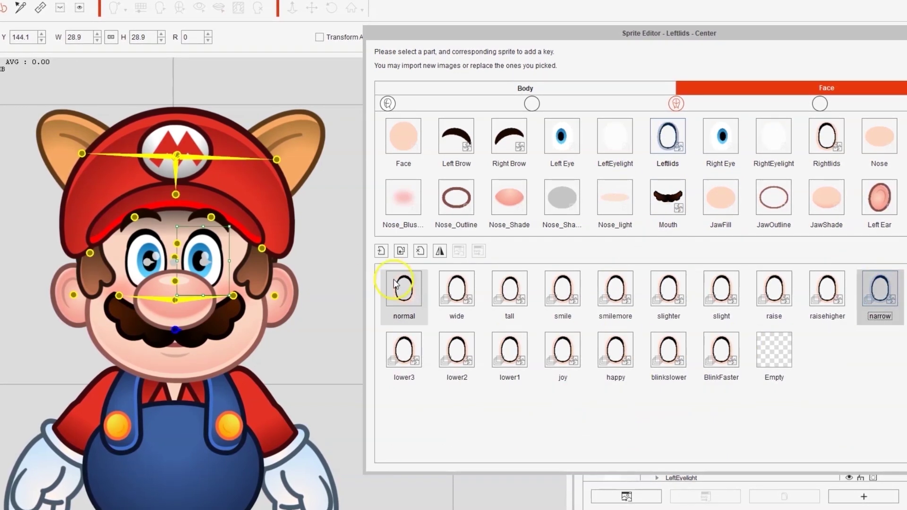
key(space)
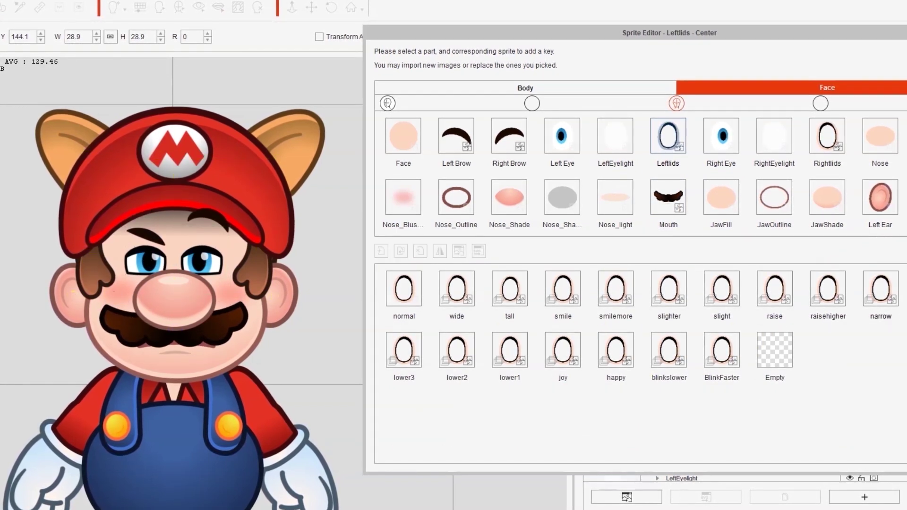
Step: Choose the Cross sprite for the Left Brow and preview the combined facial expression
click(468, 142)
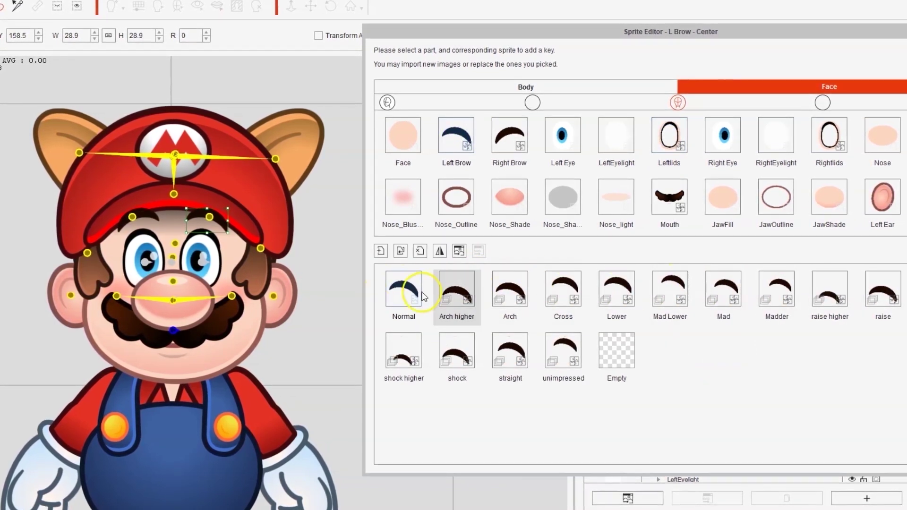
click(564, 289)
key(space)
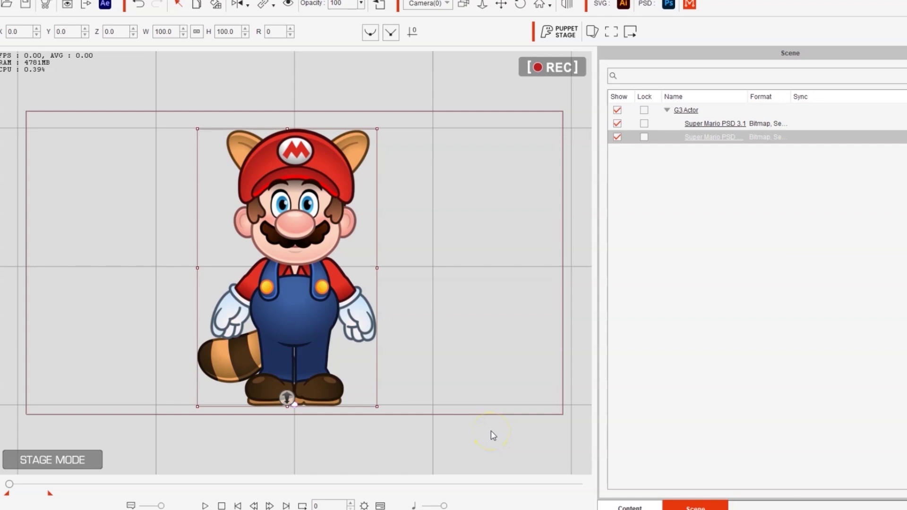
Step: Open Puppet Stage for the Mario character and try cameras 2, 3, 4 and 1, ending on close-up camera 4
click(594, 30)
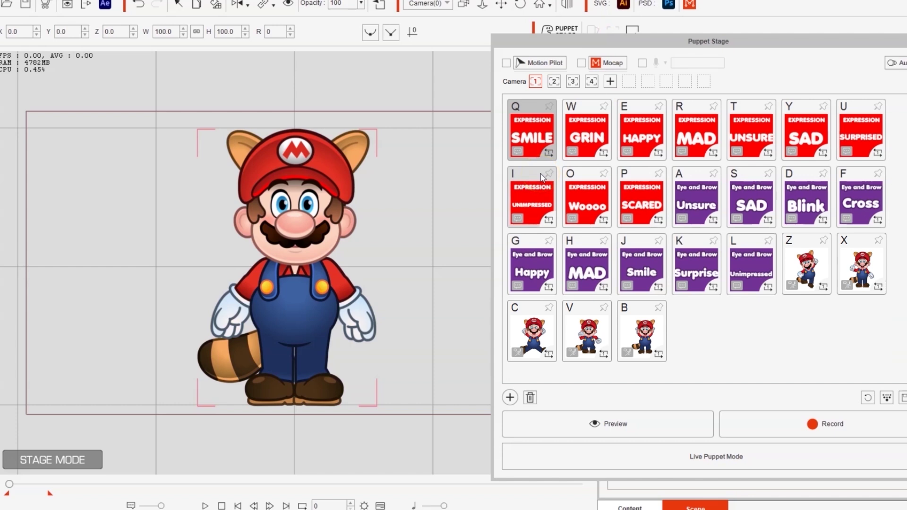
click(565, 187)
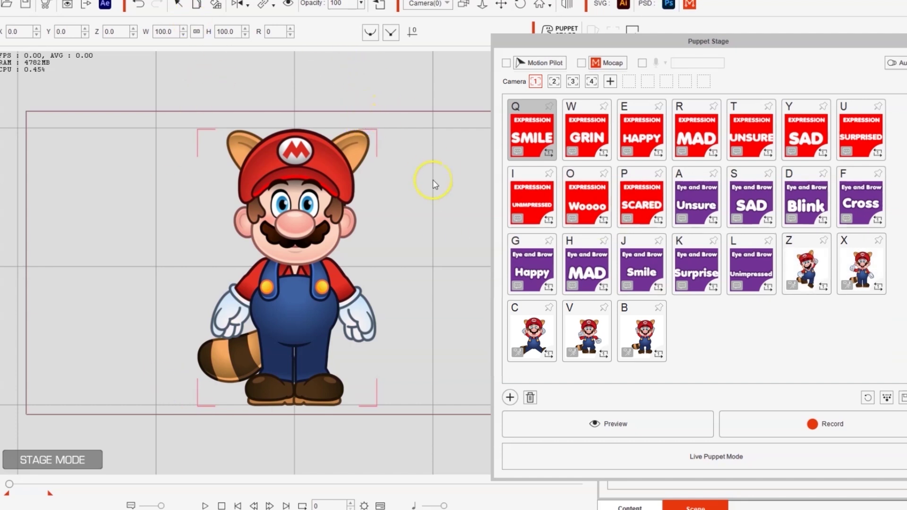
key(2)
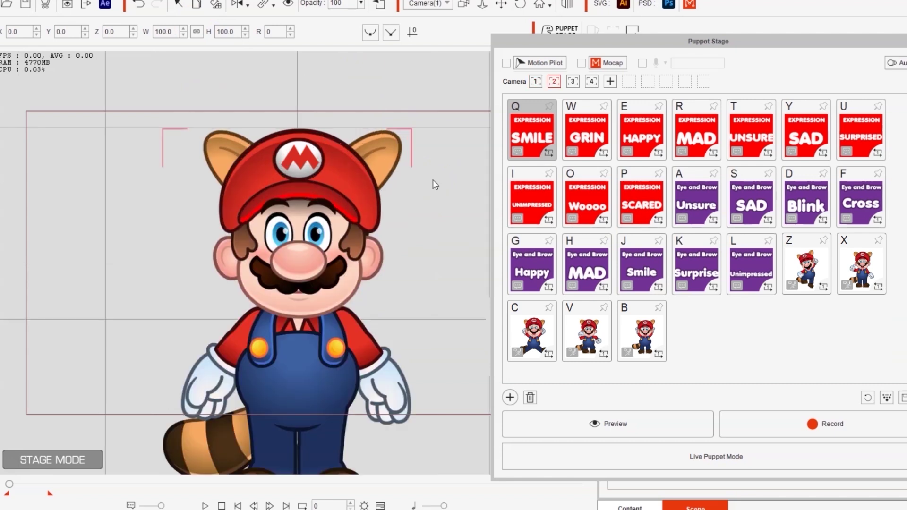
key(3)
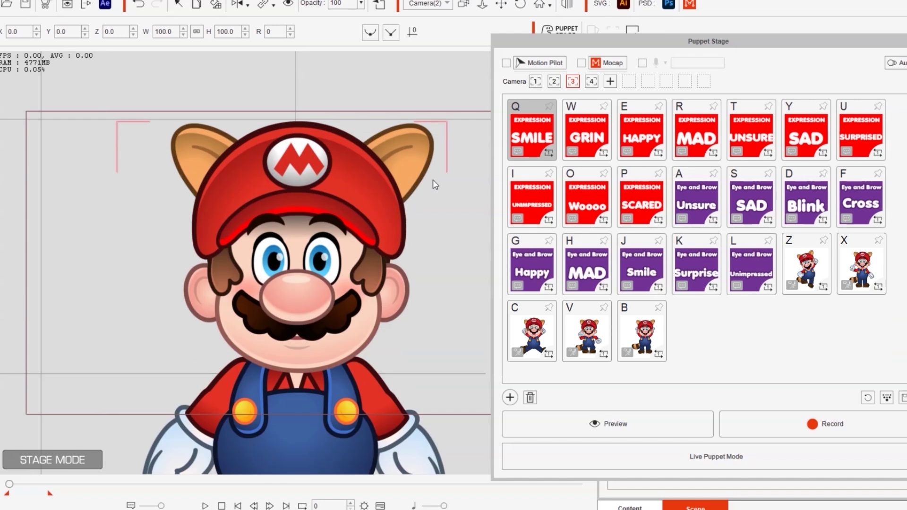
key(4)
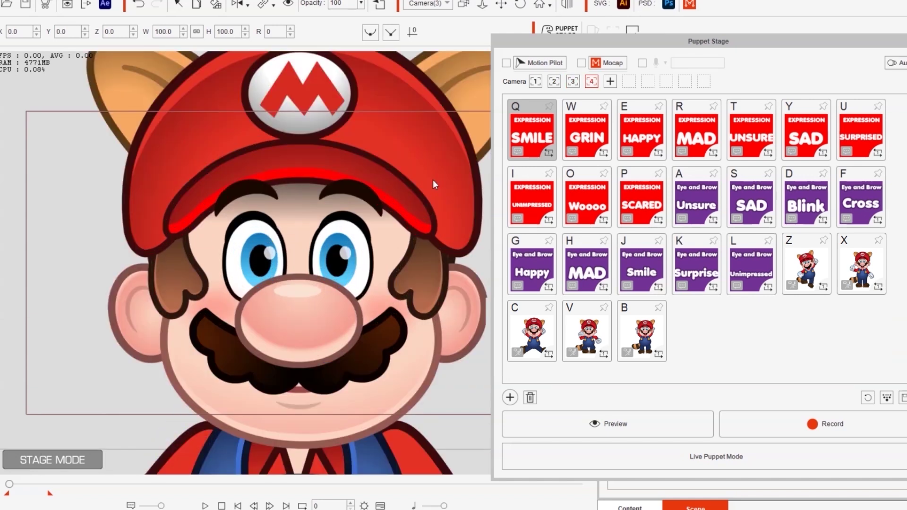
key(1)
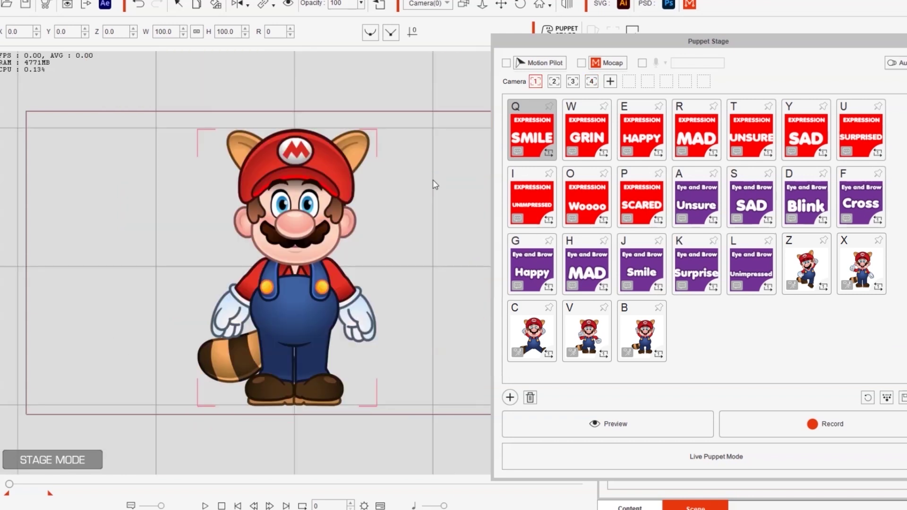
key(4)
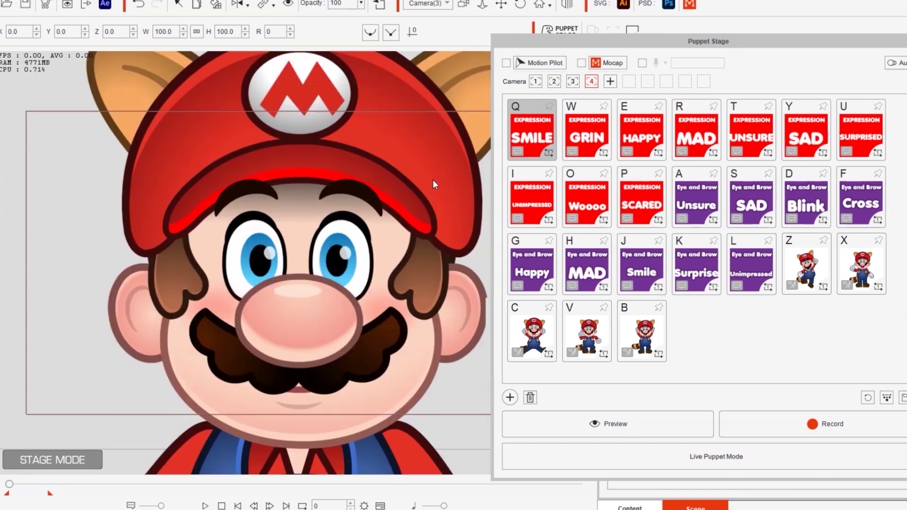
Step: Switch the view through camera 2 to camera 3, start the Puppet Stage preview and try the Grin, Smile and Unimpressed expressions
key(2)
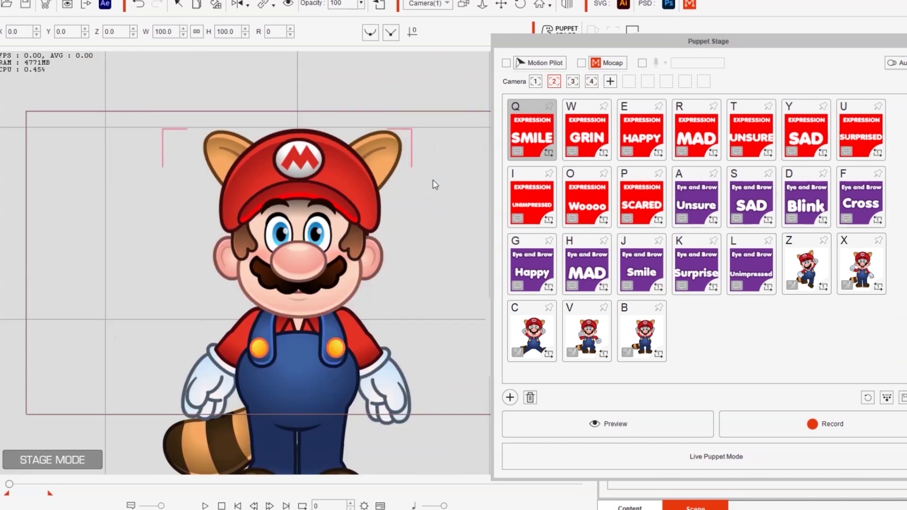
key(3)
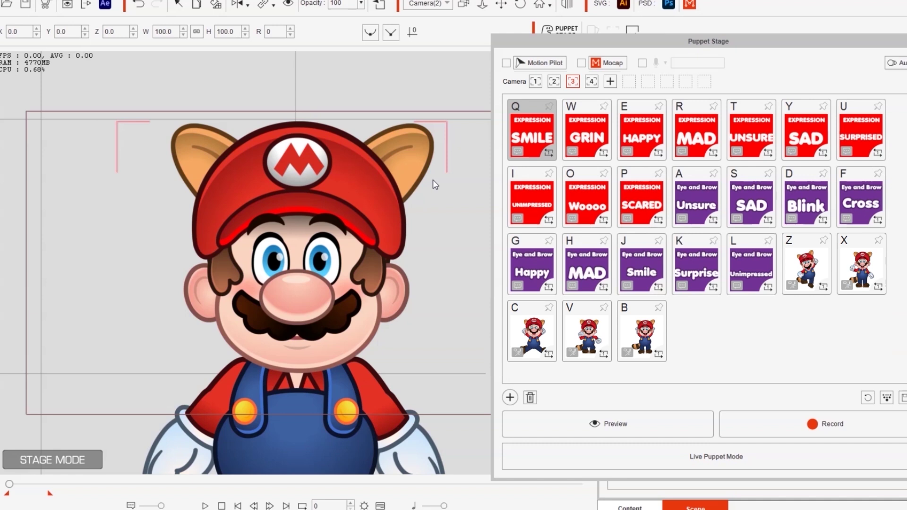
click(639, 426)
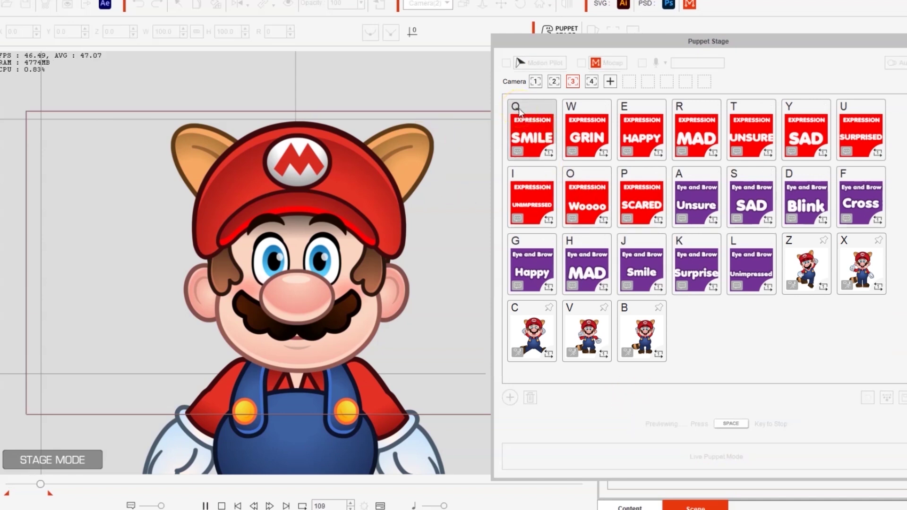
click(605, 112)
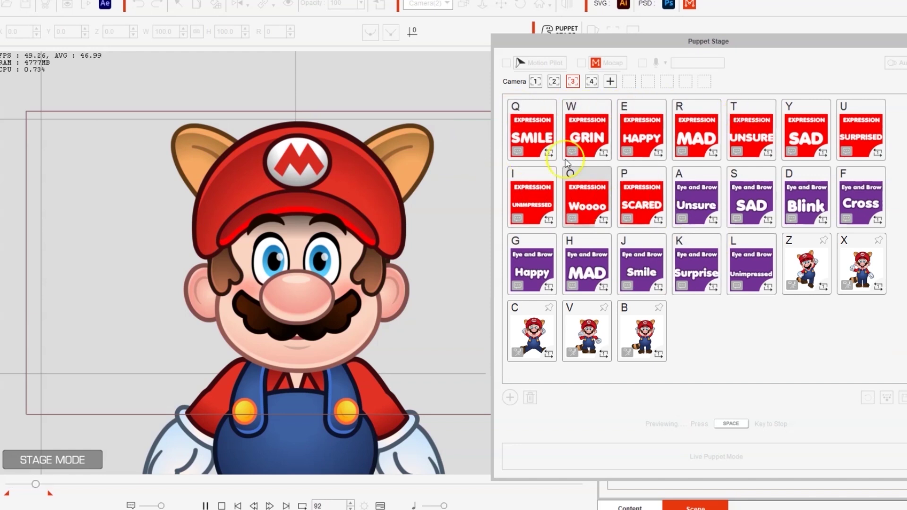
click(533, 132)
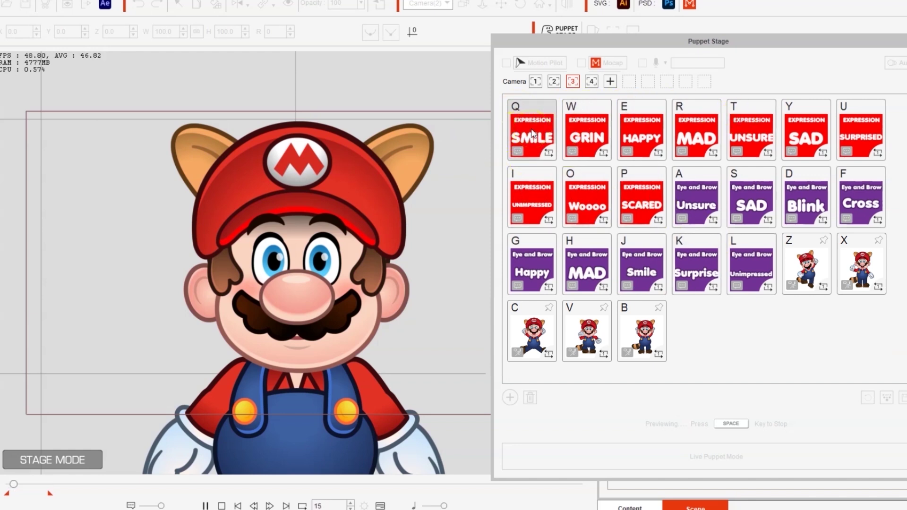
click(536, 208)
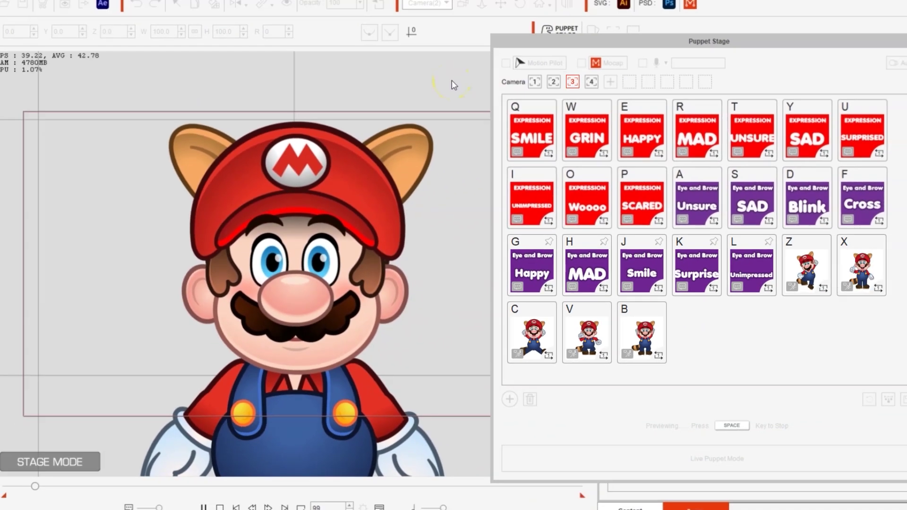
Step: Perform the Grin, Mad and Unsure full-face expressions on the character in the running preview
key(w)
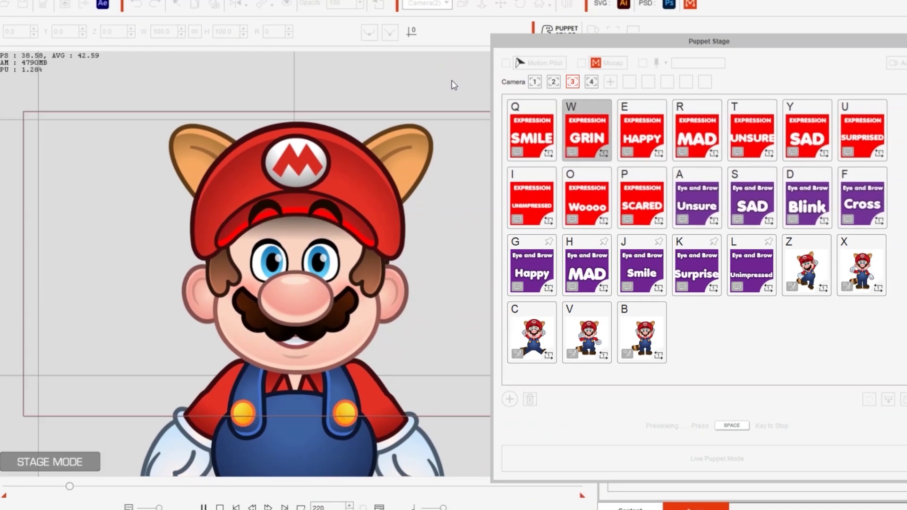
key(w)
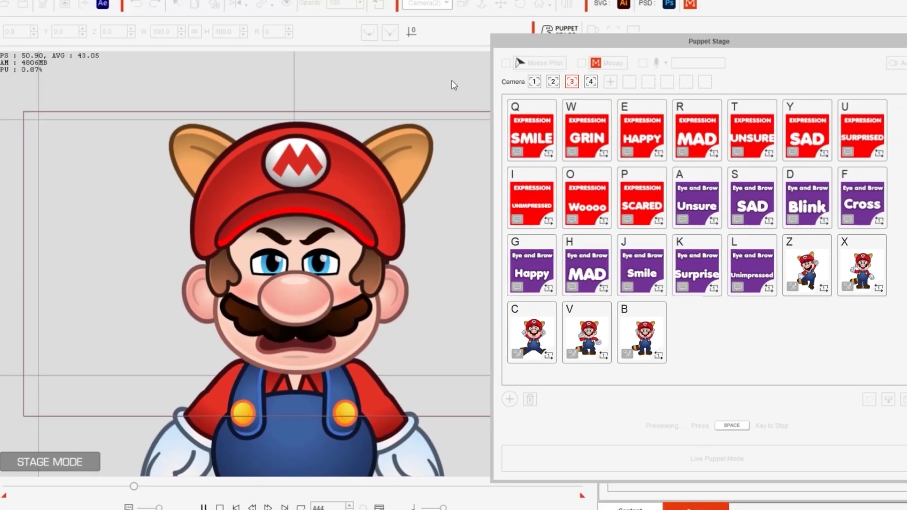
key(r)
key(t)
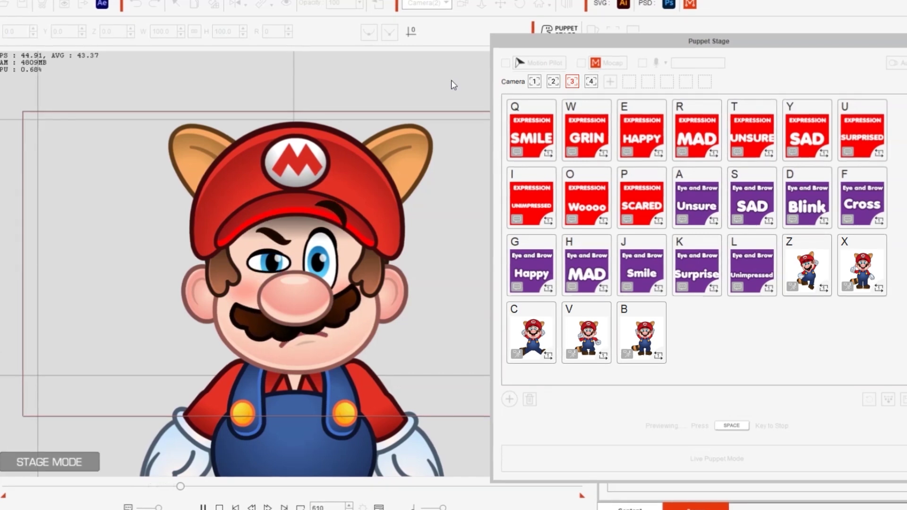
key(t)
Step: Preview the Sad, Surprised, Unimpressed, Woooo and Scared full-face expressions on the character
key(y)
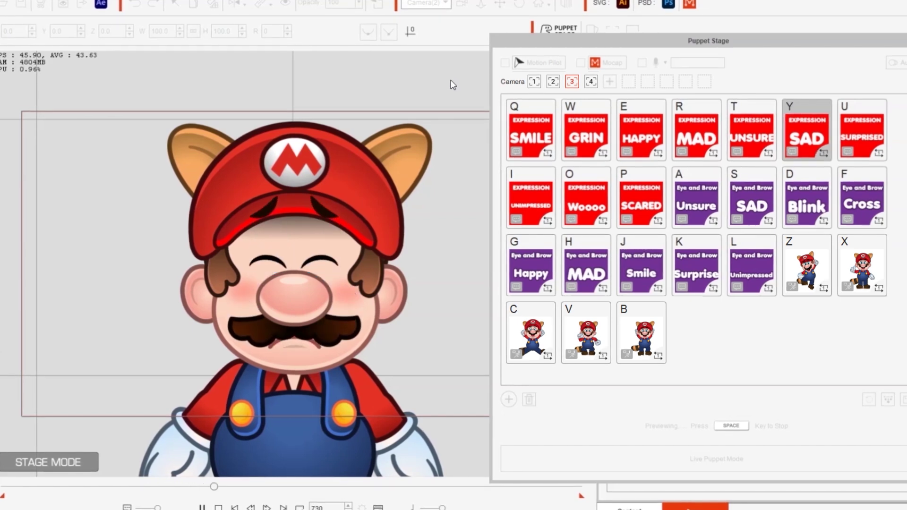
key(y)
key(u)
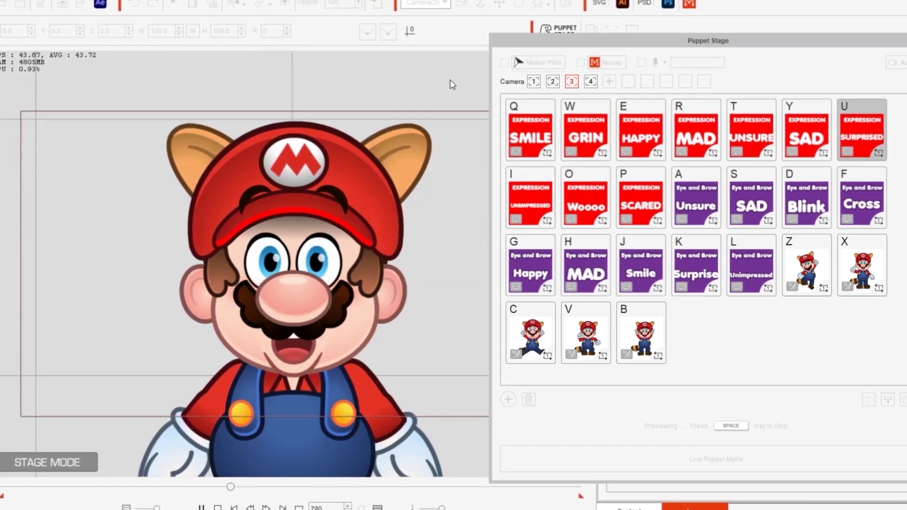
key(u)
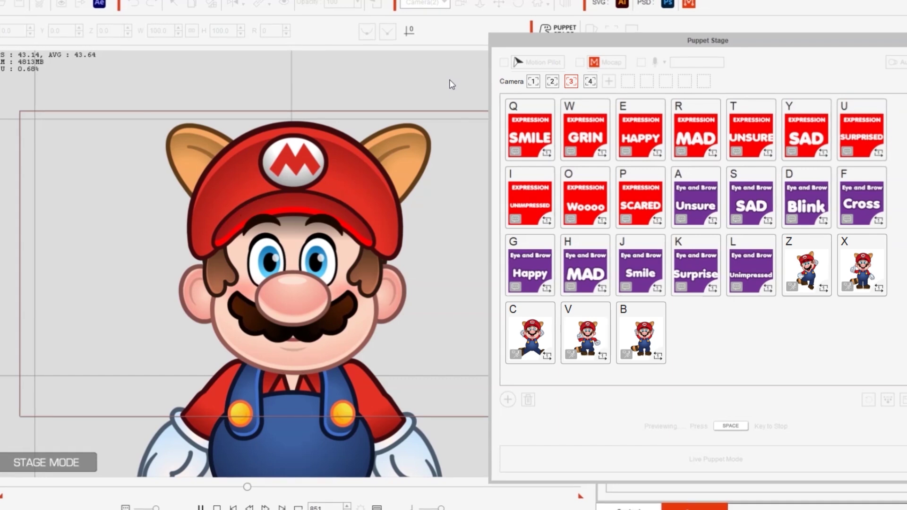
key(i)
key(i)
key(o)
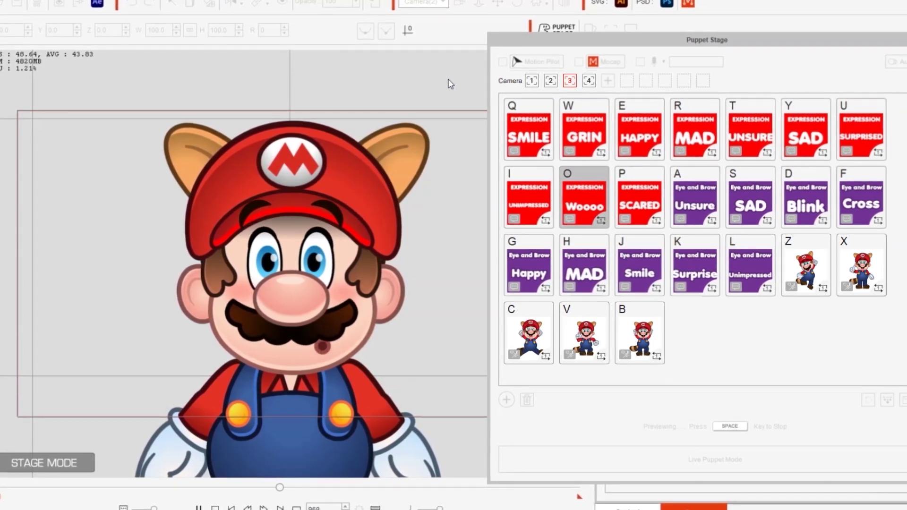
key(o)
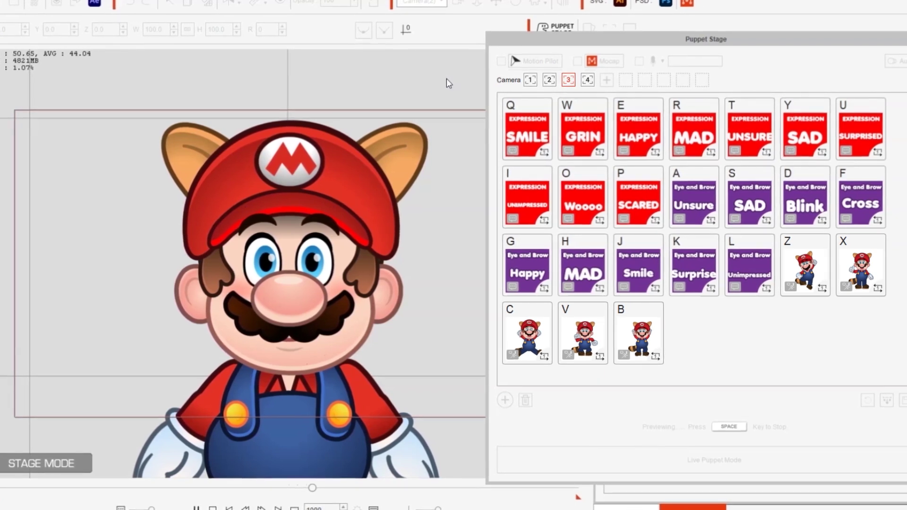
key(p)
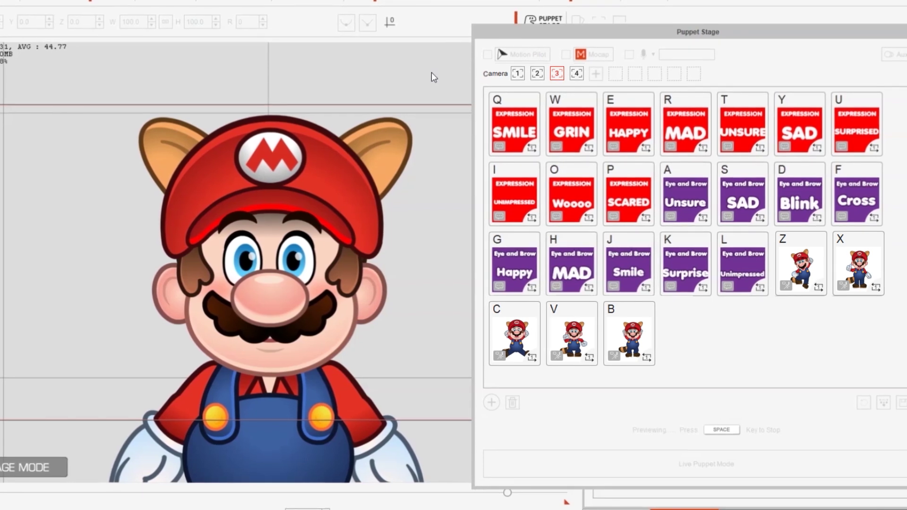
Step: Preview the Eye and Brow animations Unsure, Blink, Cross, Happy, Mad, Smile, Surprise and Unimpressed
key(a)
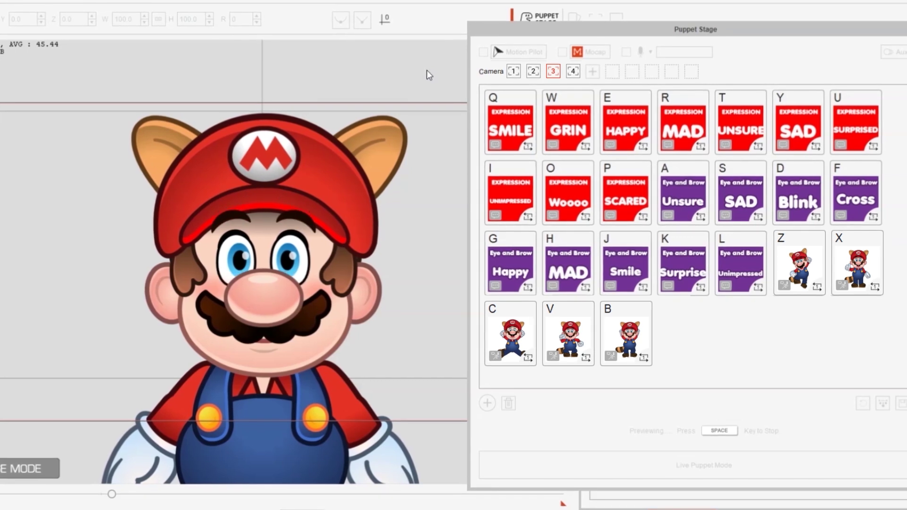
key(d)
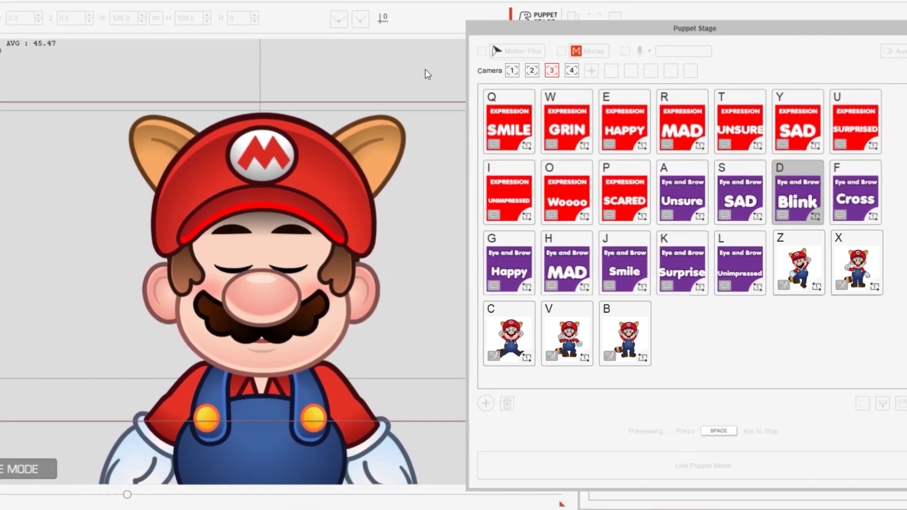
key(d)
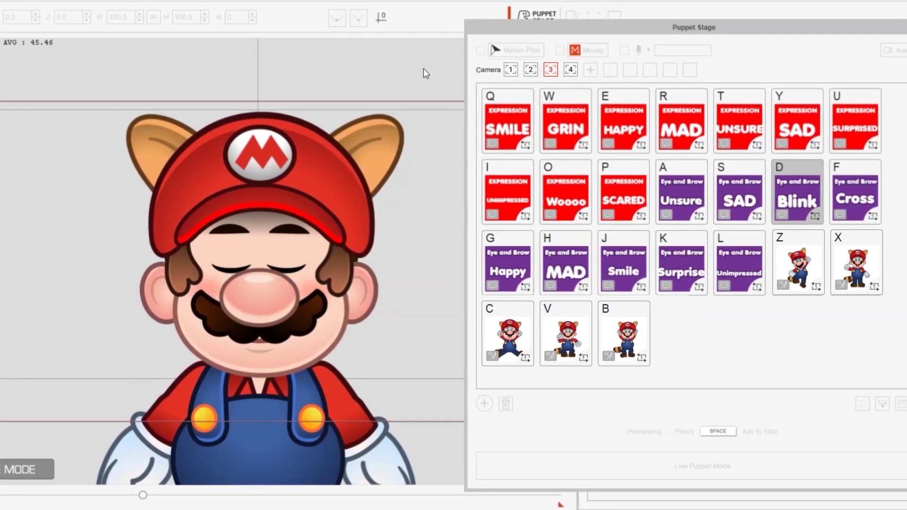
key(f)
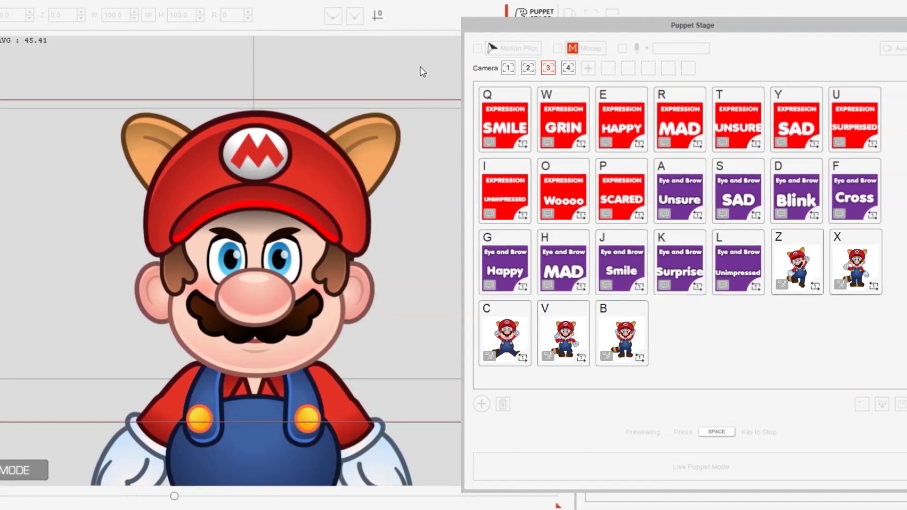
key(g)
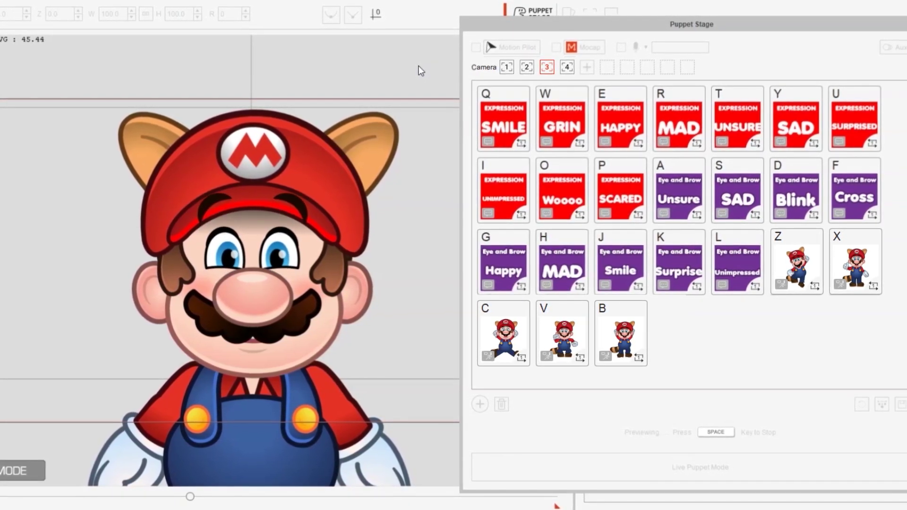
key(h)
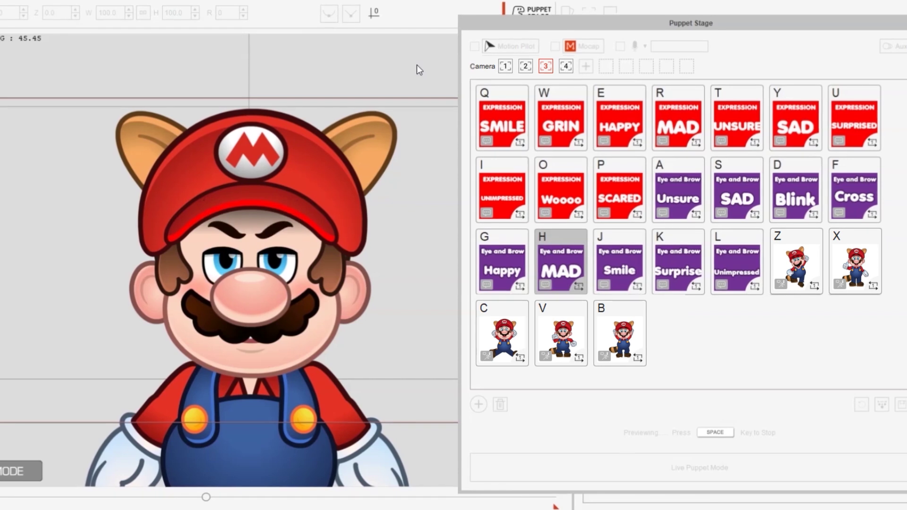
key(j)
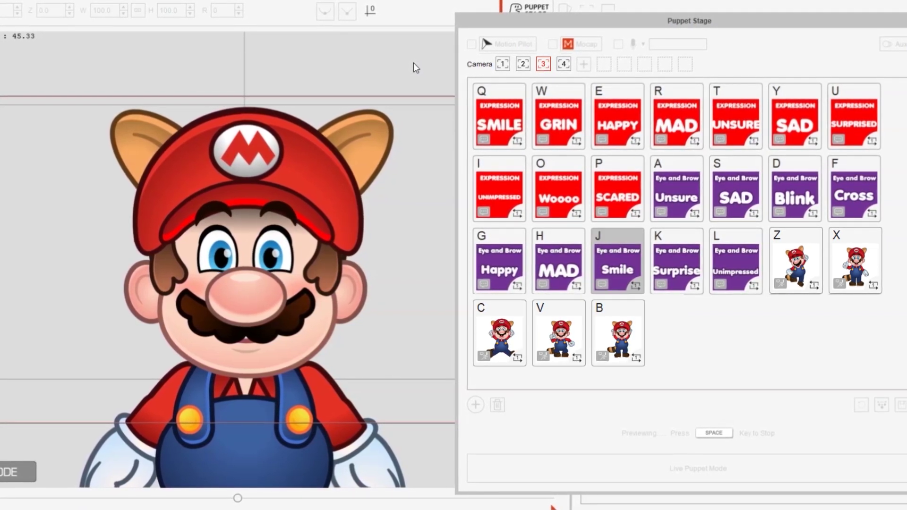
key(k)
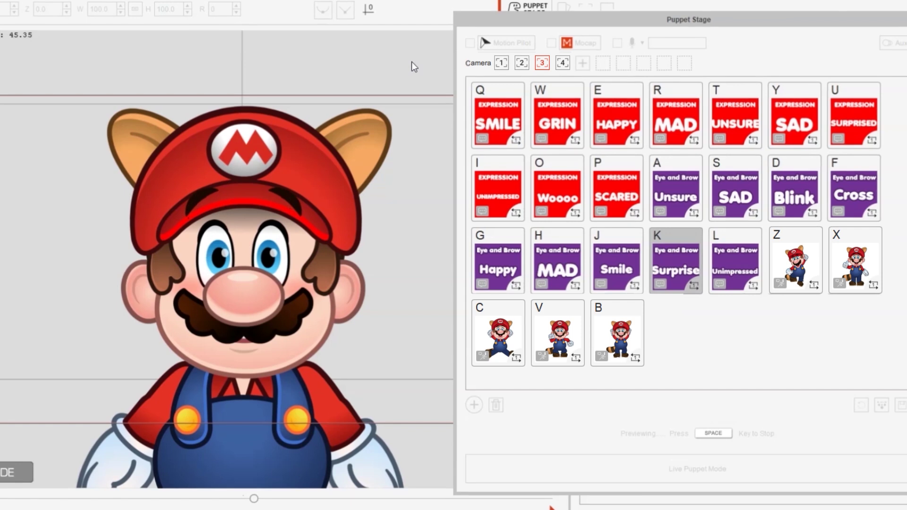
key(l)
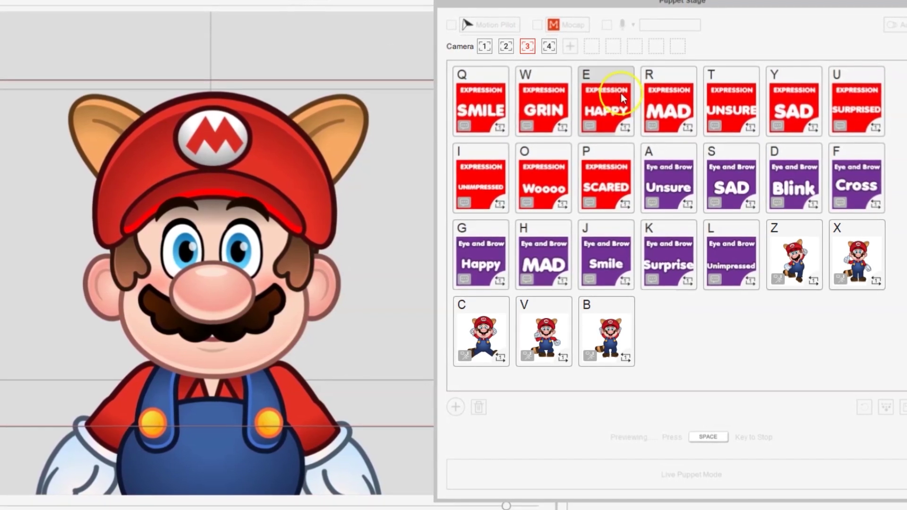
Step: Replay the Smile and Grin full-face expressions on the character in the preview
click(479, 100)
click(478, 98)
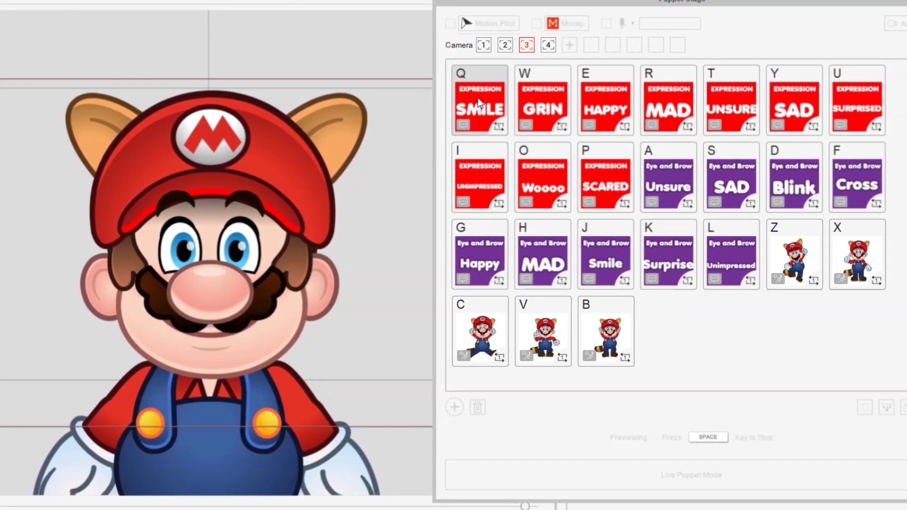
click(535, 99)
click(487, 102)
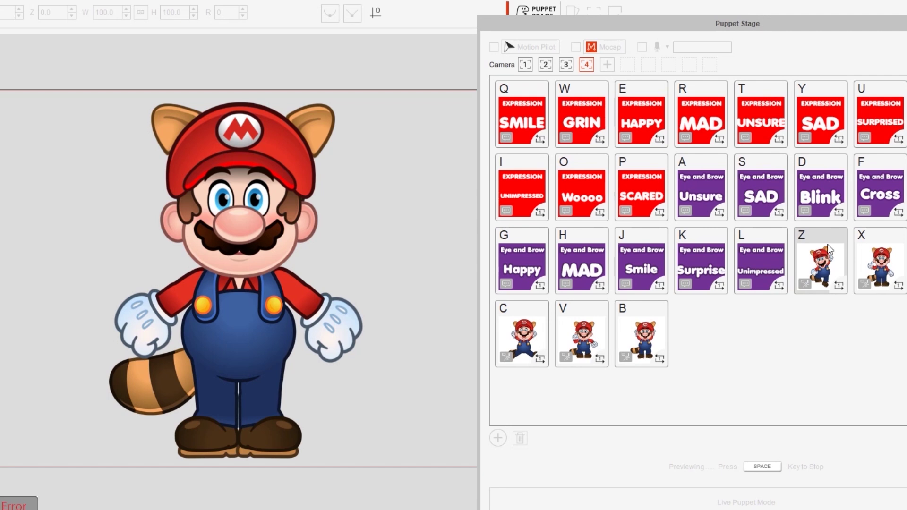
Step: Preview the full-body motions assigned to Z, V and B in the camera 4 view
click(822, 270)
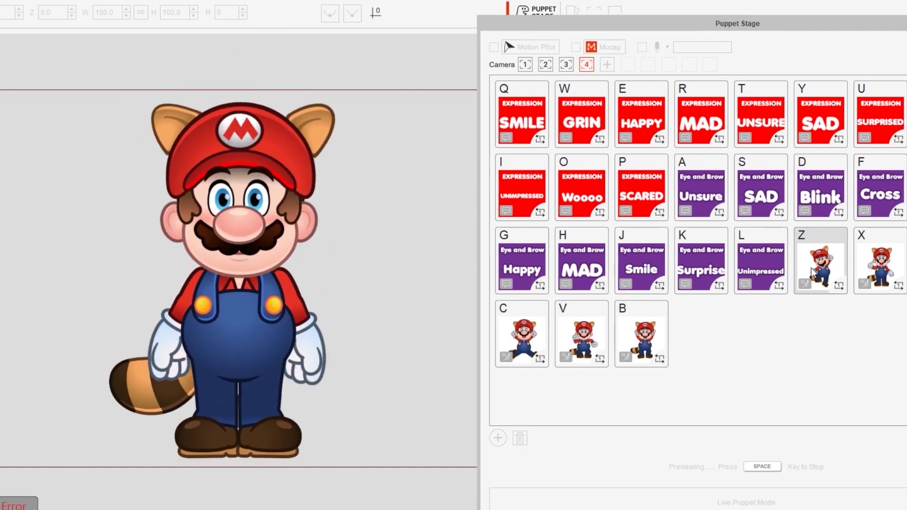
click(579, 348)
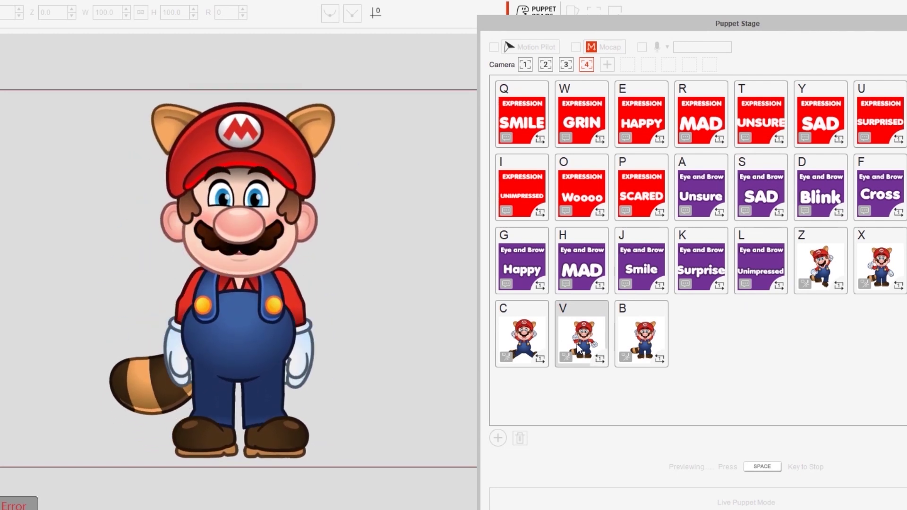
click(637, 342)
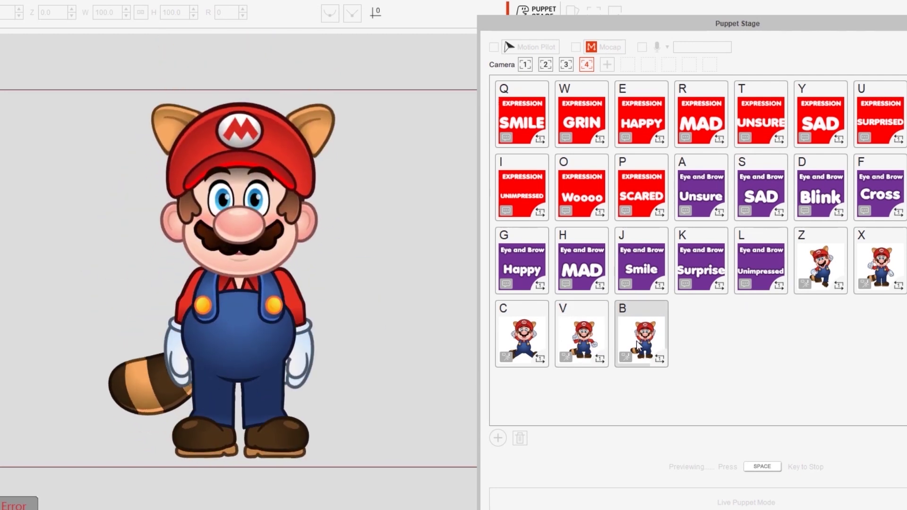
Step: Preview the thumbs-up motion X with a cut to camera 2, return to camera 4 and preview body motion C
click(886, 268)
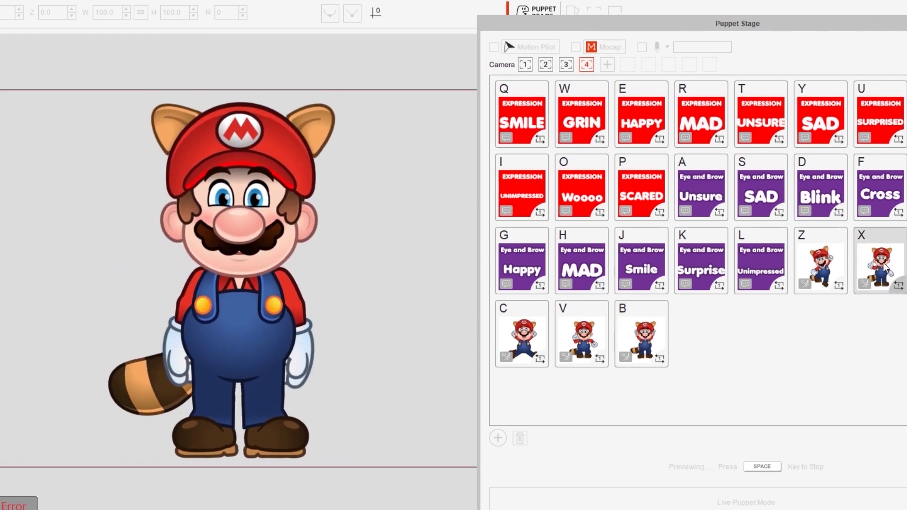
key(2)
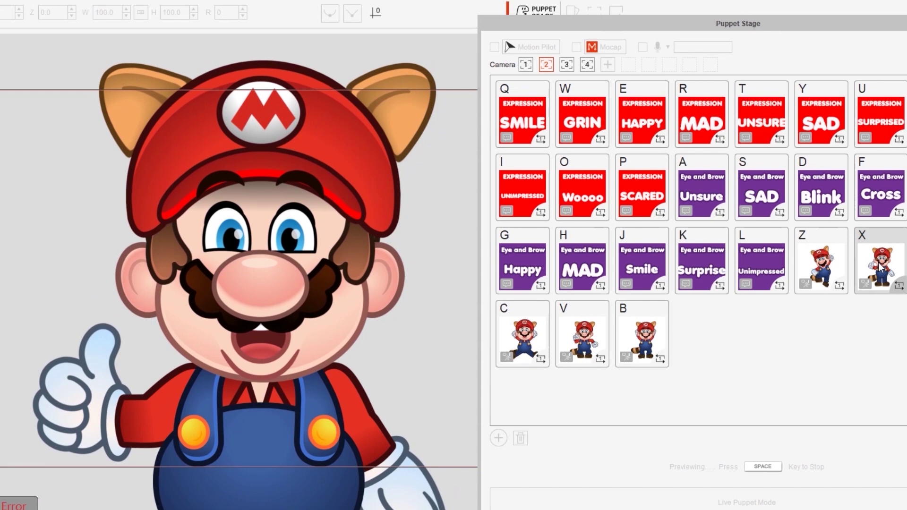
key(4)
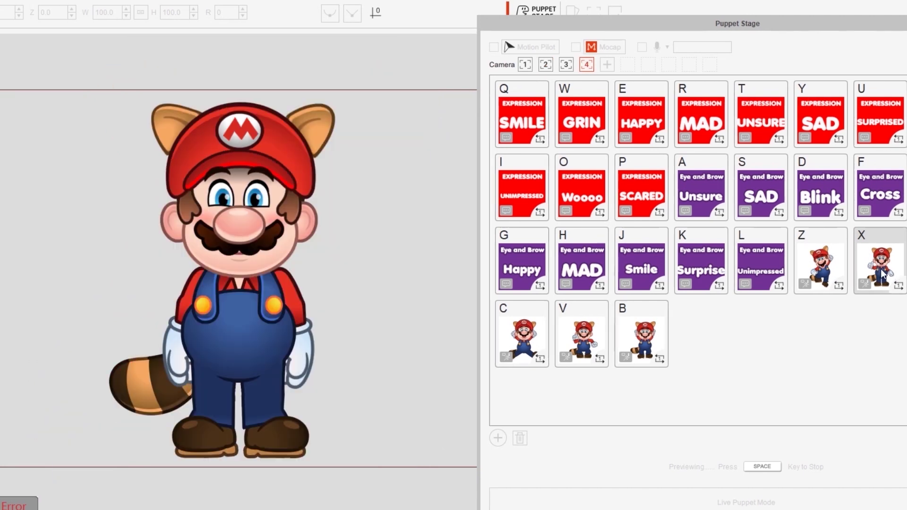
click(522, 345)
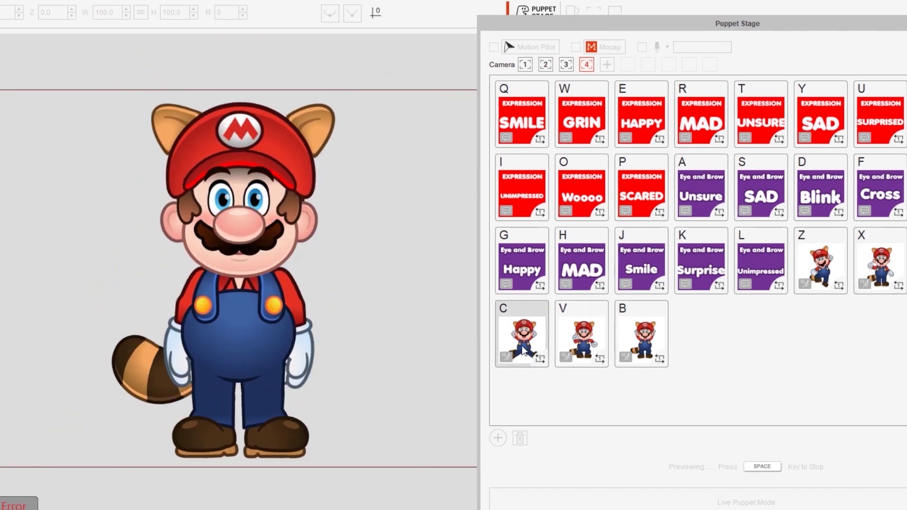
click(522, 345)
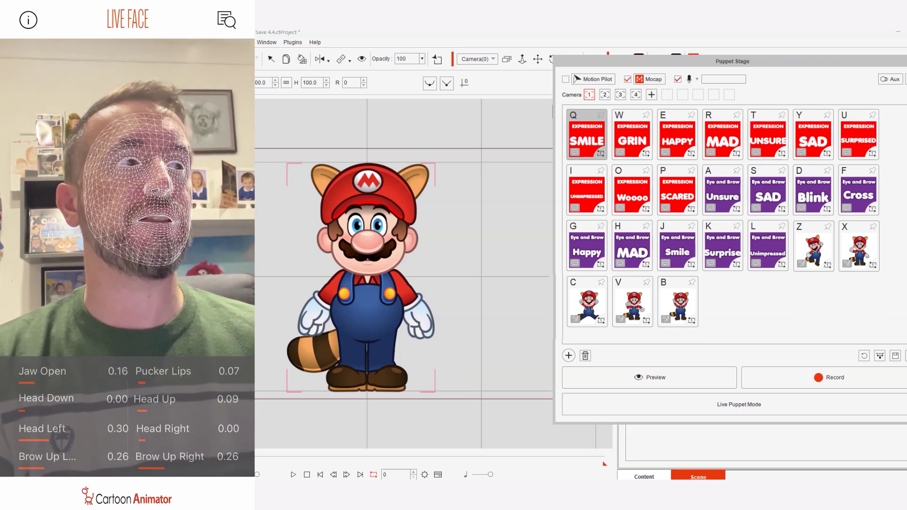
Step: Move the Face3D Tracker window beside the character, over the upper part of the Puppet Stage
drag(448, 102, 514, 48)
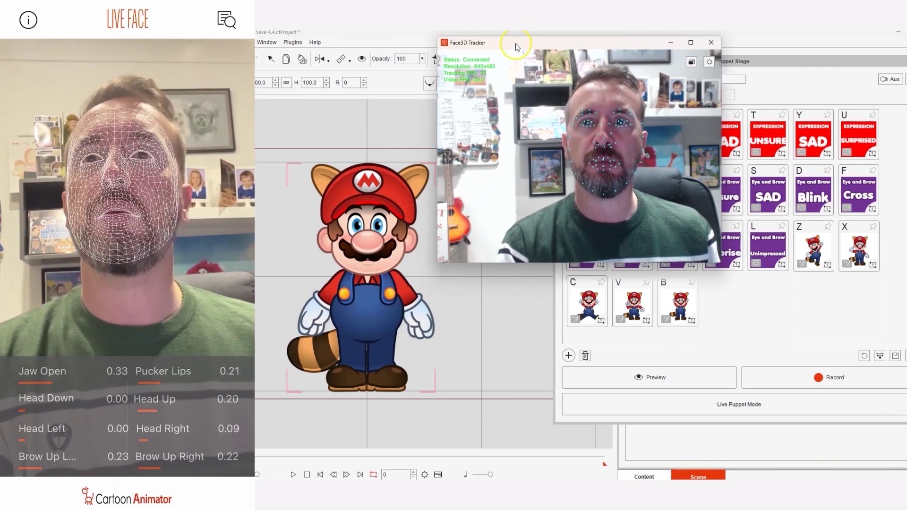
Step: Minimize the Face3D Tracker window and start the Puppet Stage preview with Mocap and microphone input enabled
click(670, 42)
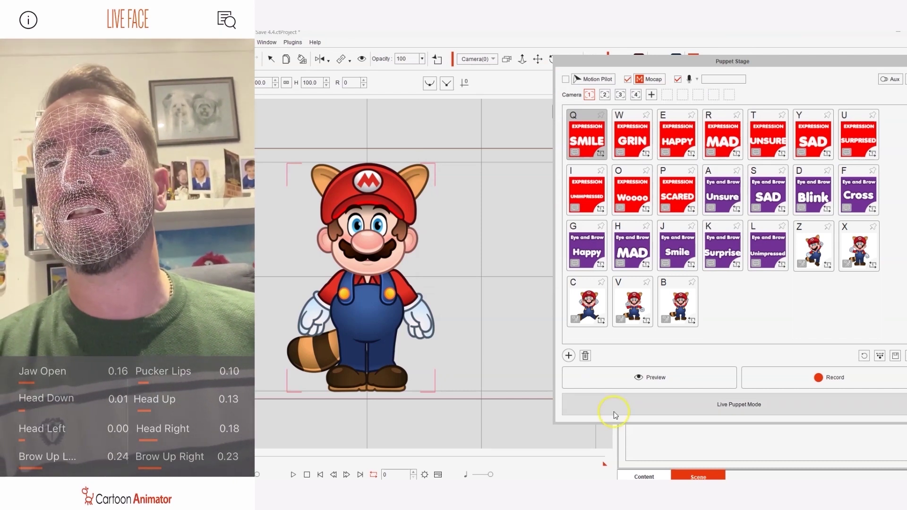
click(619, 385)
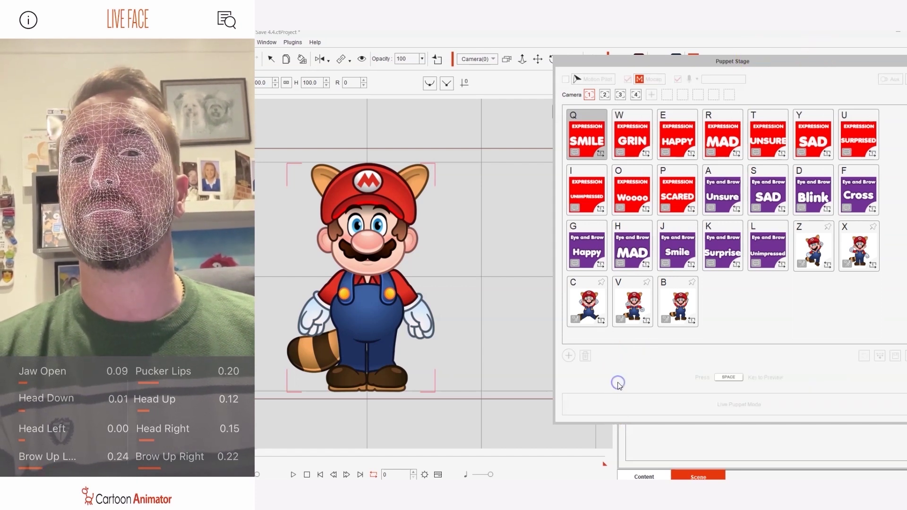
key(space)
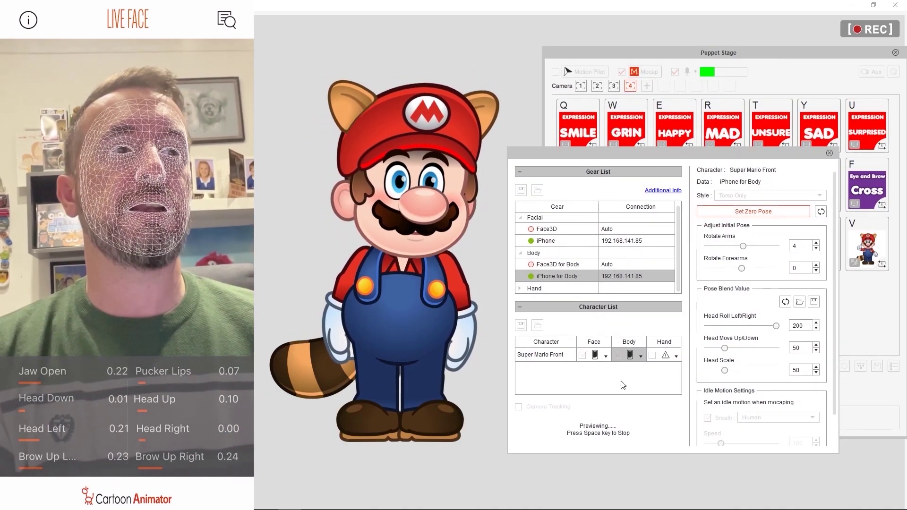
Step: Review the iPhone facial mocap settings, set Rotate Arms to 22 for iPhone for Body, and close the mocap settings
click(591, 355)
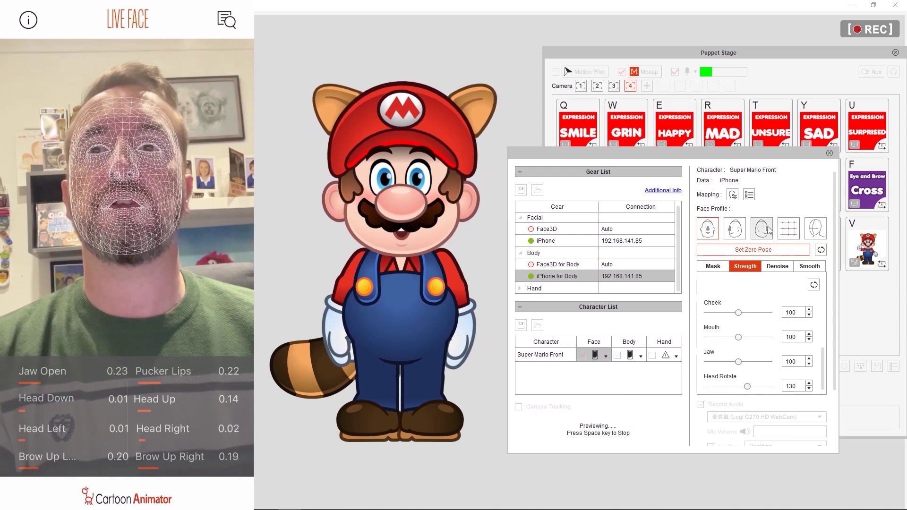
click(642, 350)
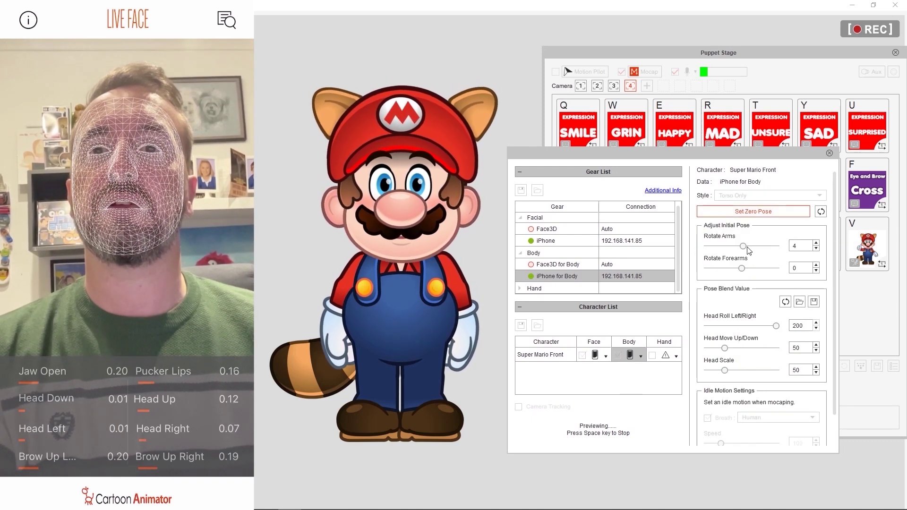
drag(743, 247, 749, 247)
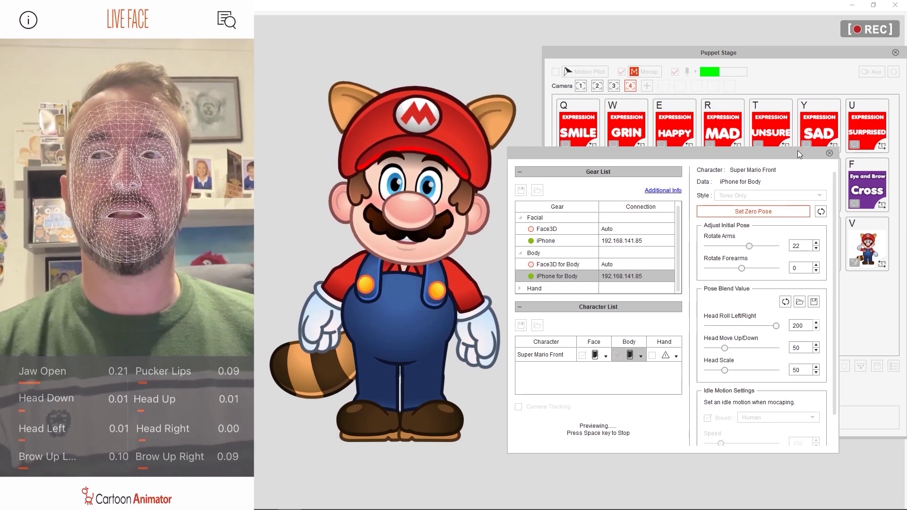
click(830, 153)
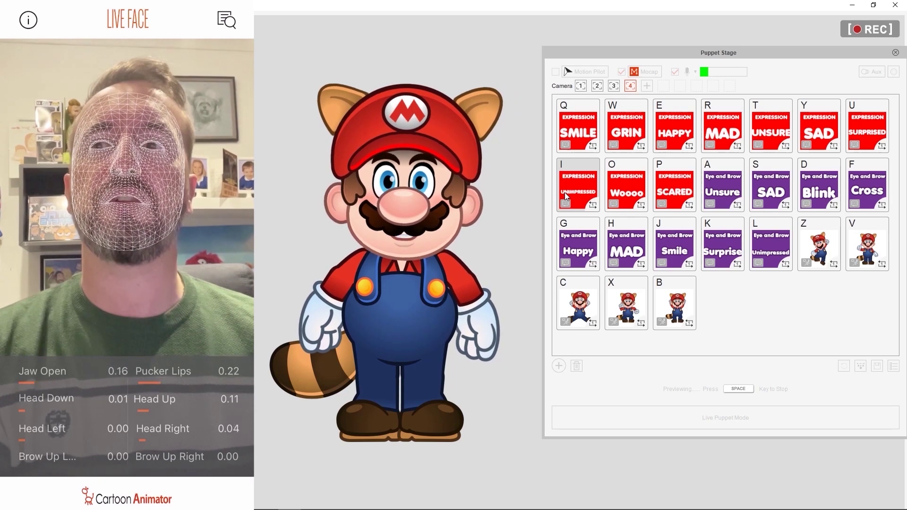
Step: Preview the Unimpressed expression, and from camera 1 the Smile and Grin expressions, during the mocap preview
click(565, 191)
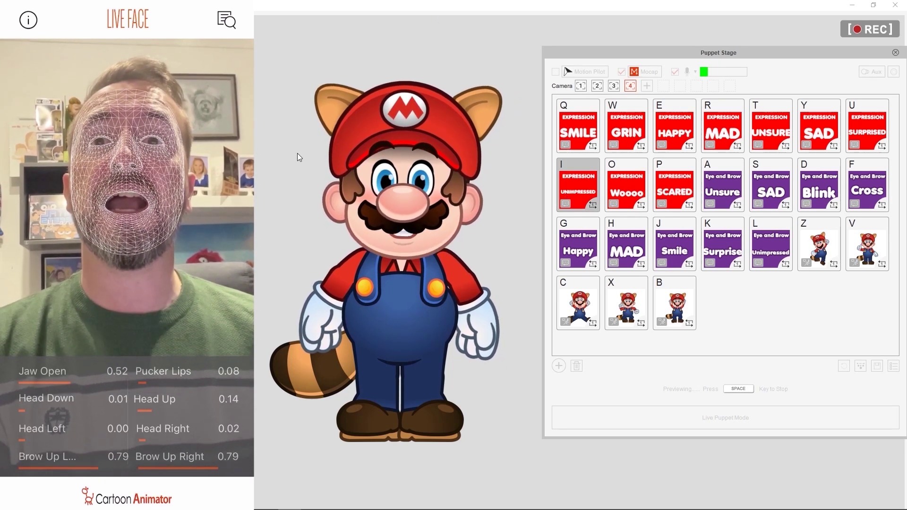
key(1)
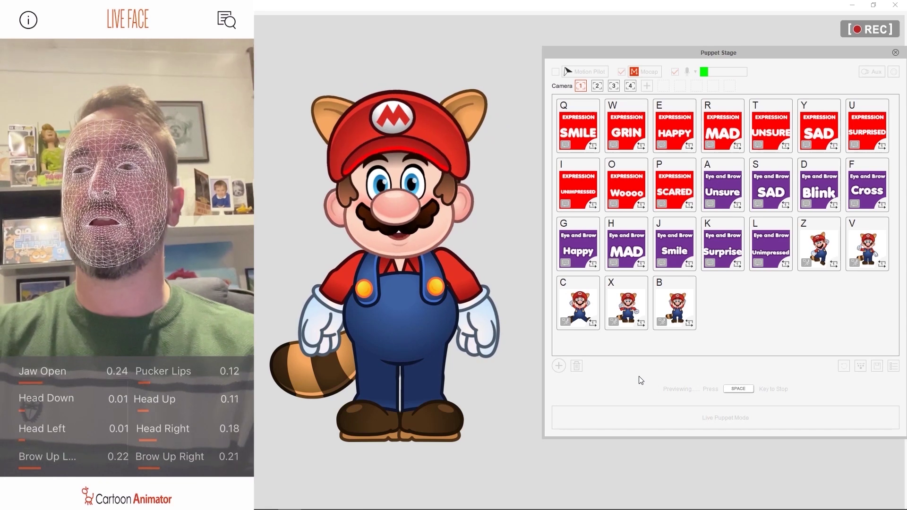
key(q)
key(w)
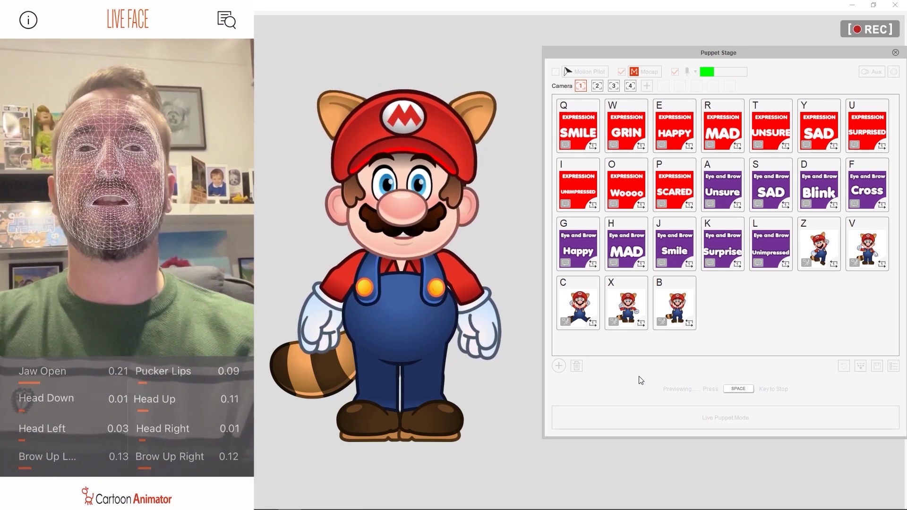
Step: Trigger the Unsure, Sad and Happy eye-and-brow expressions over the live facial mocap
key(a)
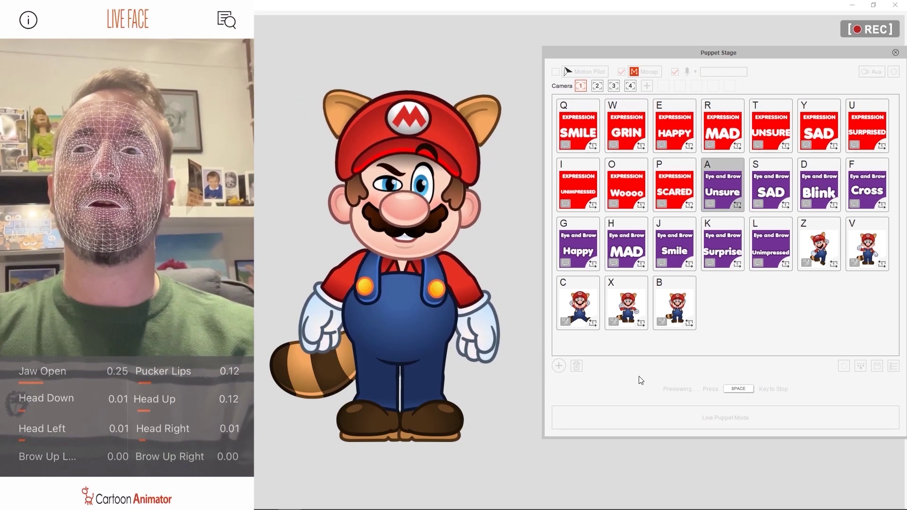
key(s)
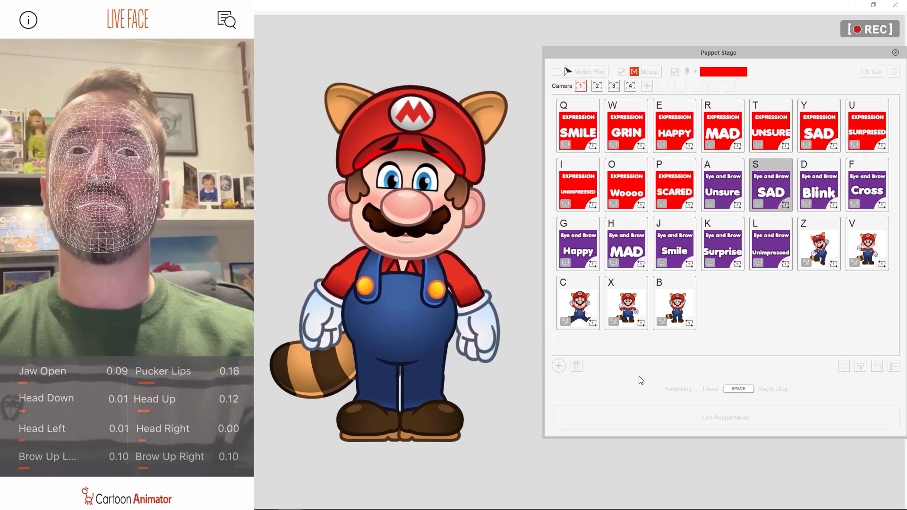
key(g)
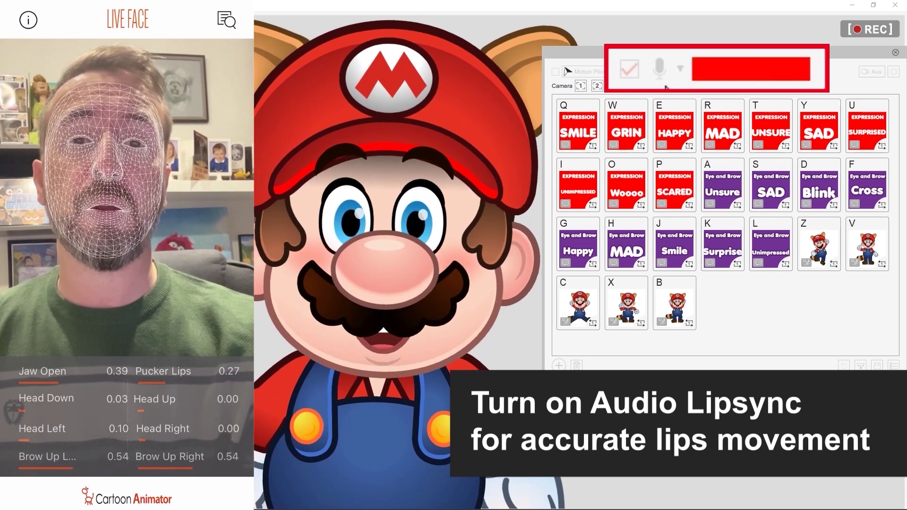
Step: Cut between cameras 1, 2 and 3 during the lip-synced mocap preview and trigger body motion C
key(1)
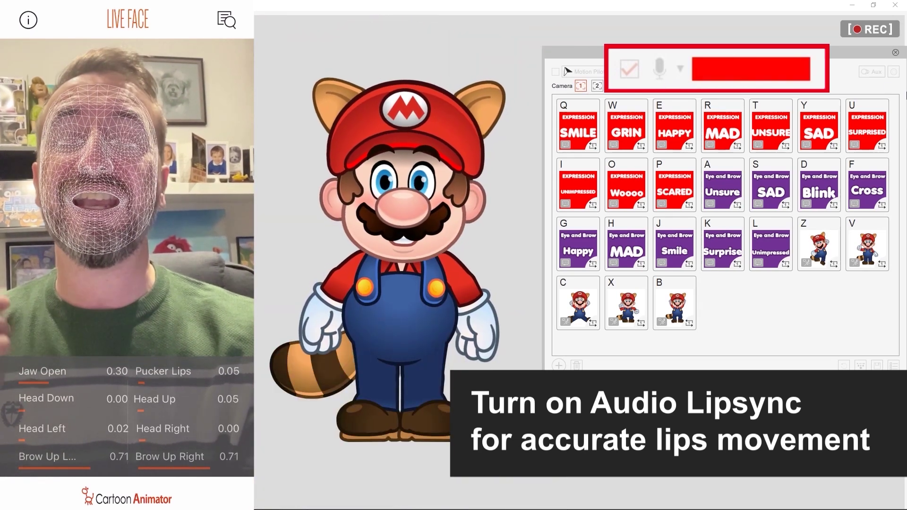
key(2)
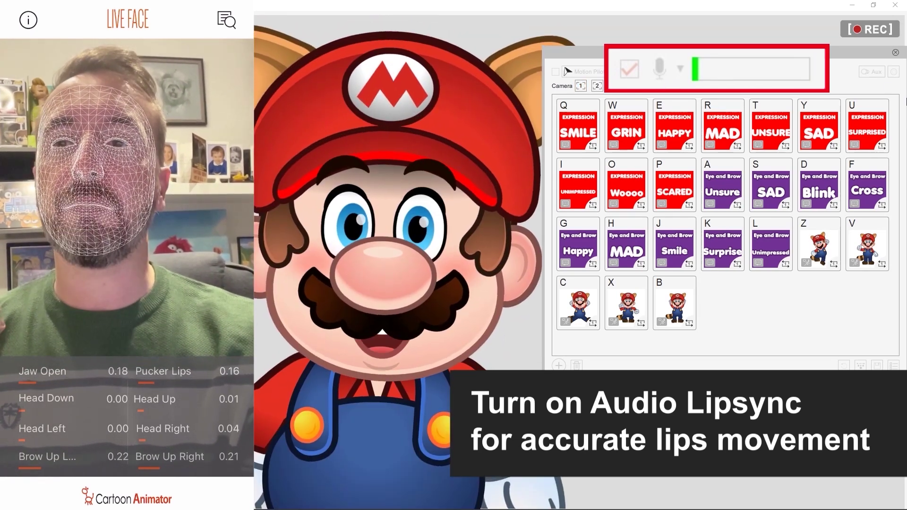
key(3)
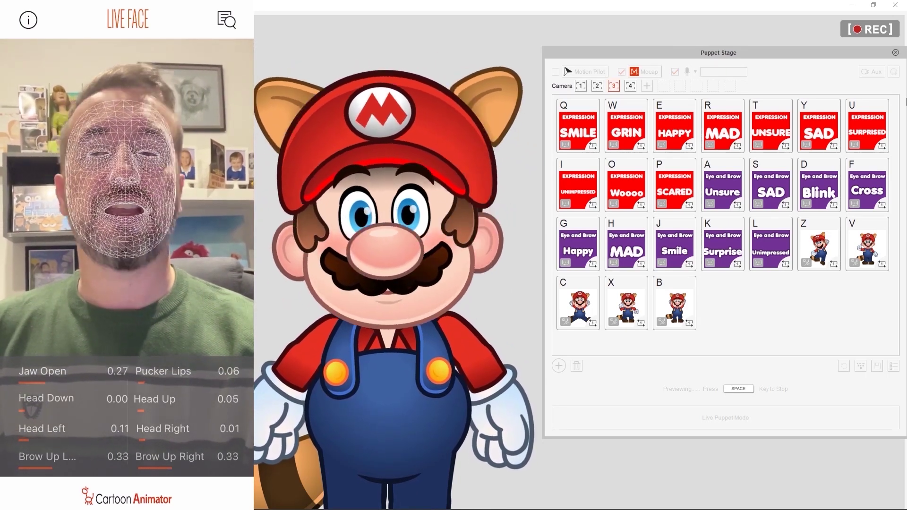
key(1)
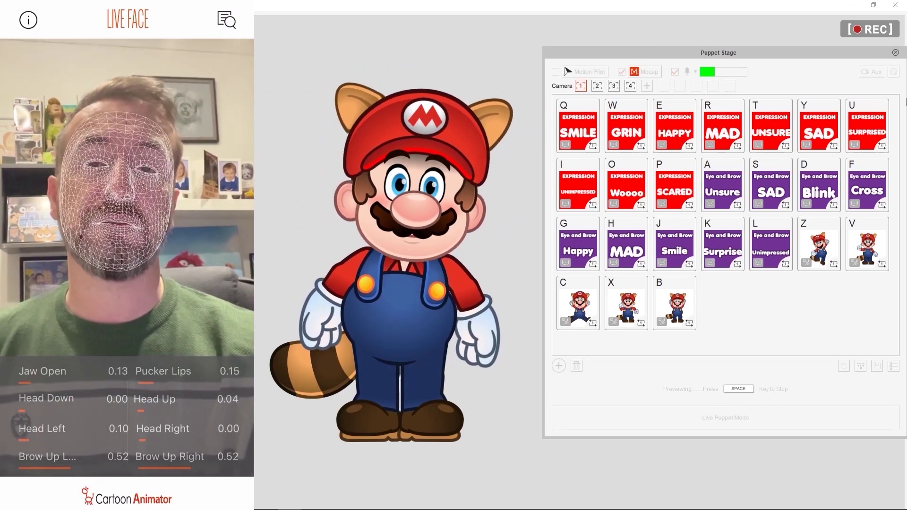
key(3)
key(c)
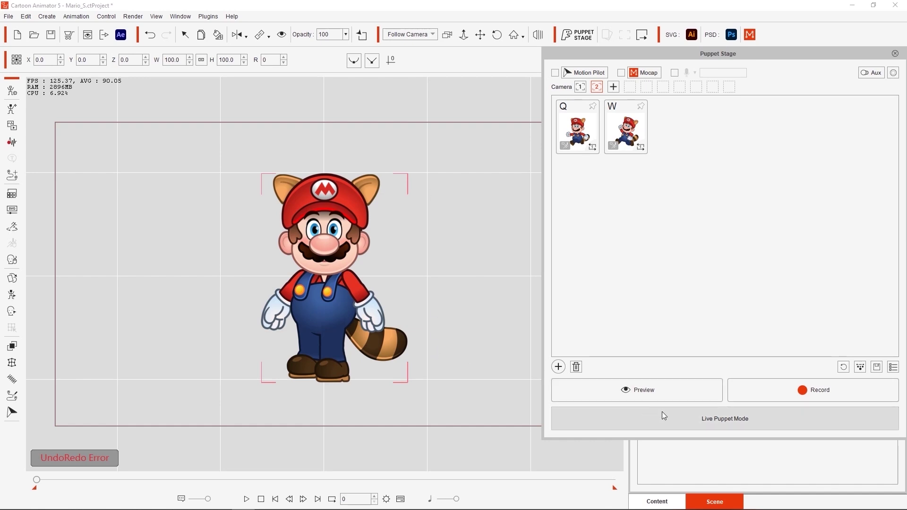
Step: Preview the motions assigned to Q and W in the camera 2 view and stop the preview
click(651, 390)
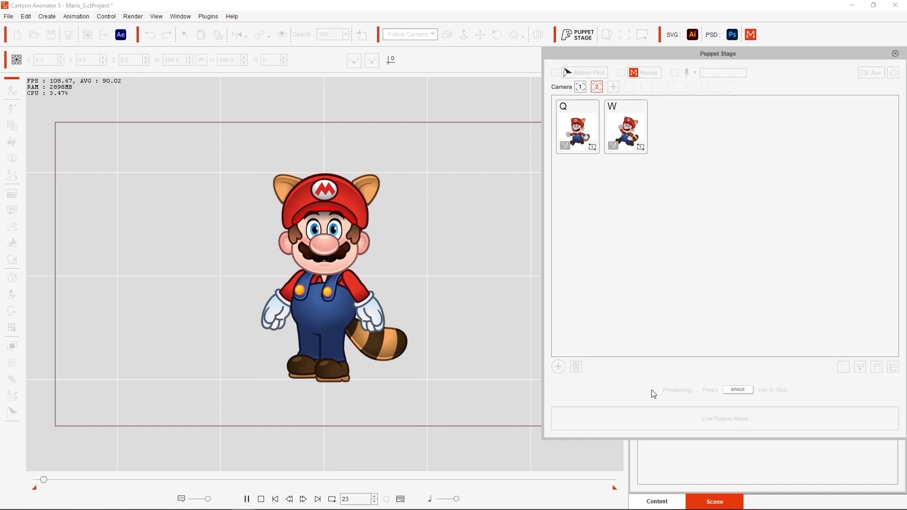
key(q)
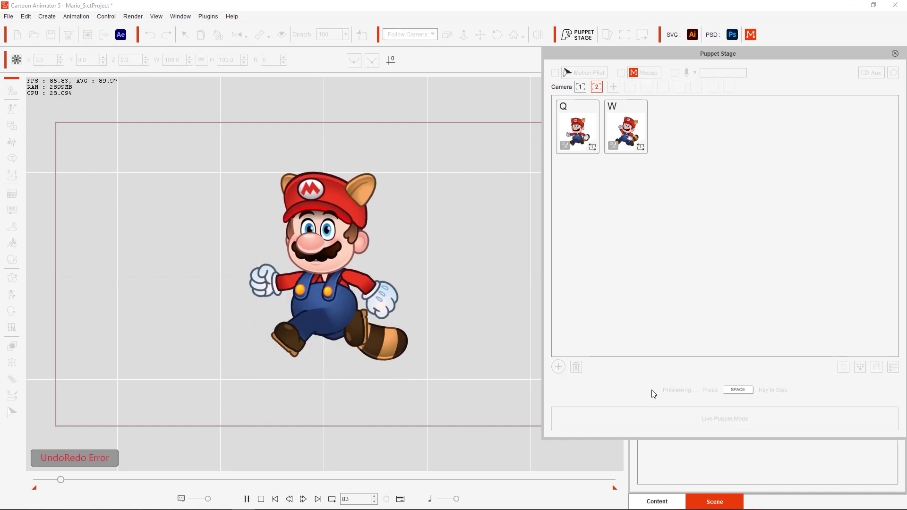
key(w)
key(space)
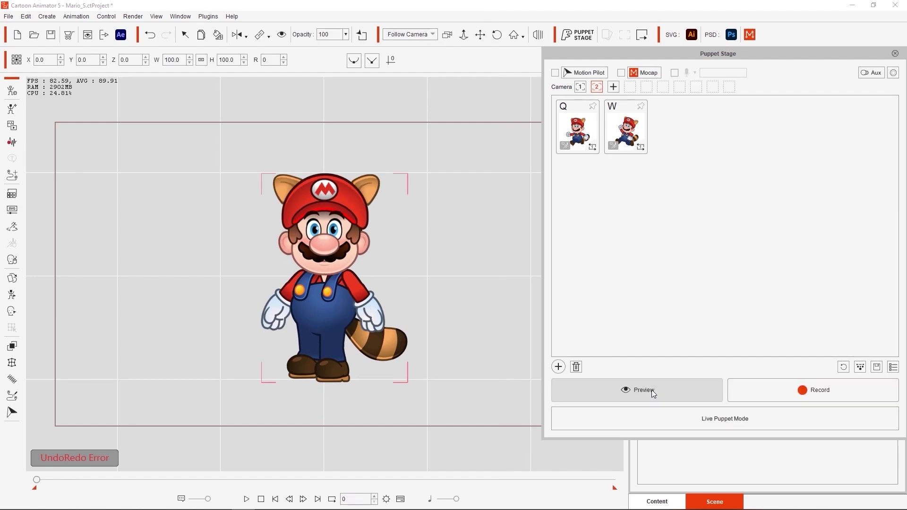
Step: In the Mario run_L motion settings for card Q, choose Triggerable with Loop on Trigger and hide the settings
click(894, 368)
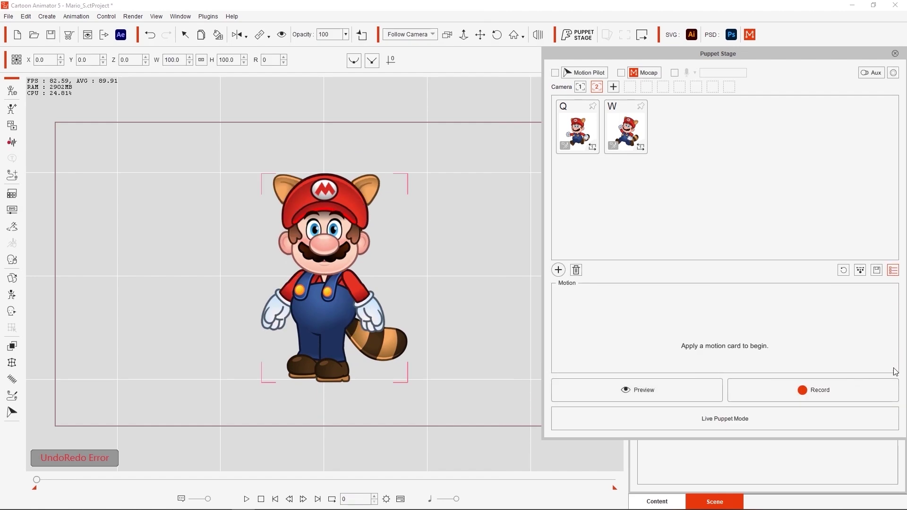
click(579, 111)
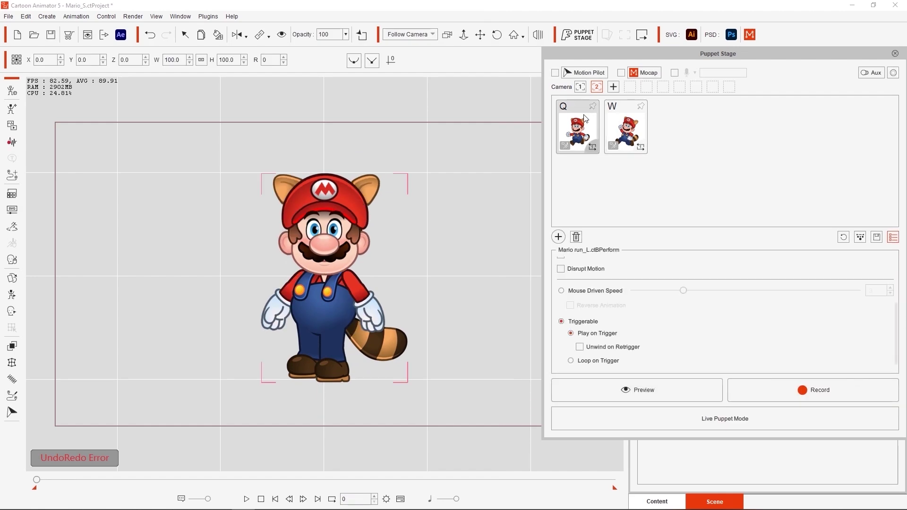
scroll(896, 309, up, 3)
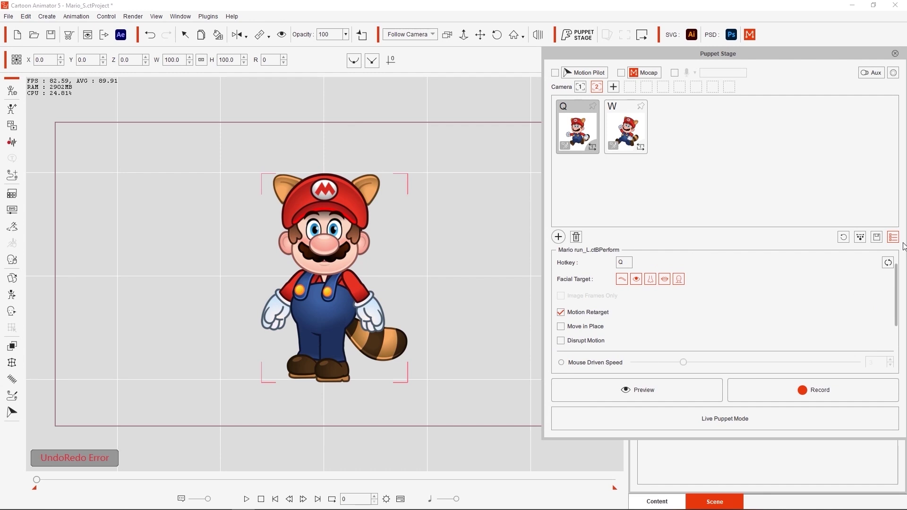
scroll(903, 339, down, 3)
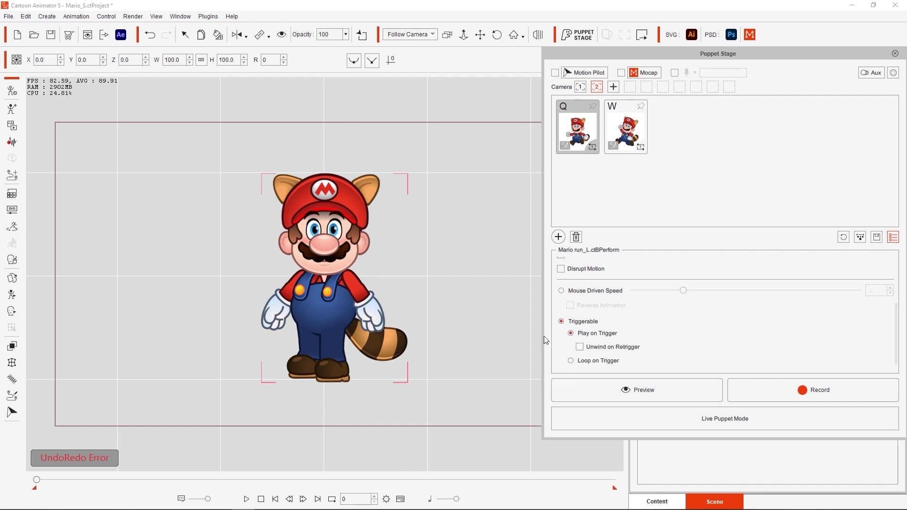
click(562, 291)
click(562, 322)
click(571, 360)
click(899, 239)
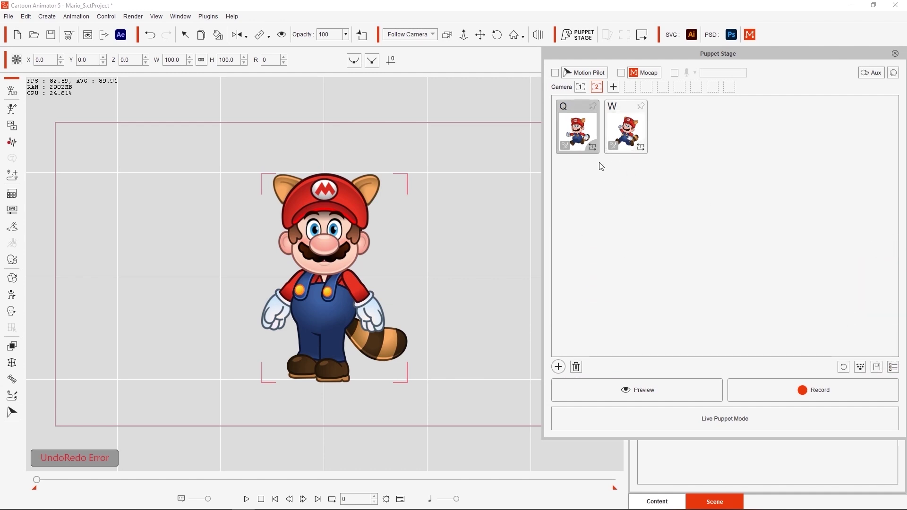
Step: Preview the looping run motion assigned to Q and stop the preview
click(623, 384)
key(q)
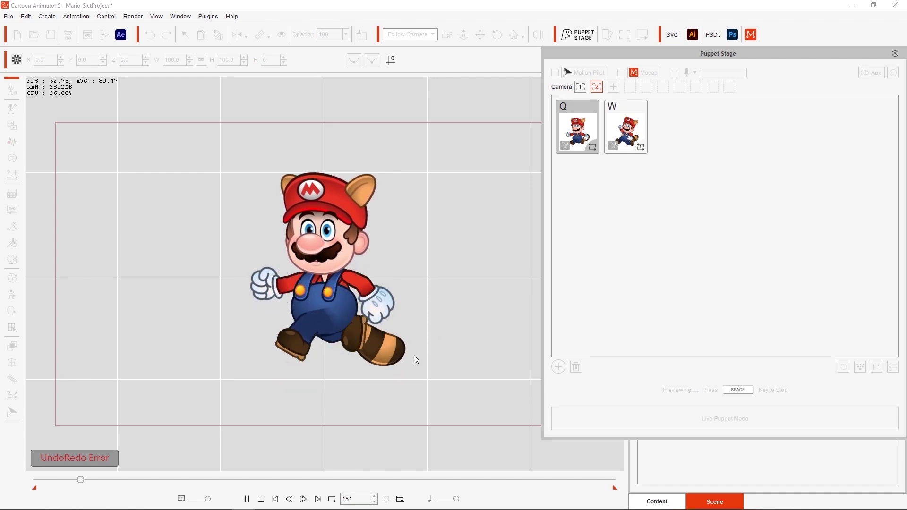
key(space)
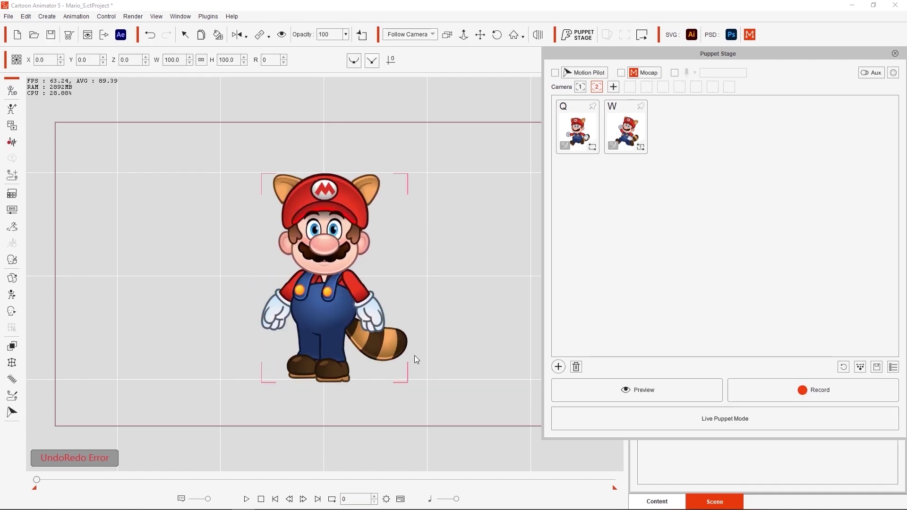
Step: Switch the run motion card Q to mouse-driven speed and preview it
click(593, 147)
click(647, 388)
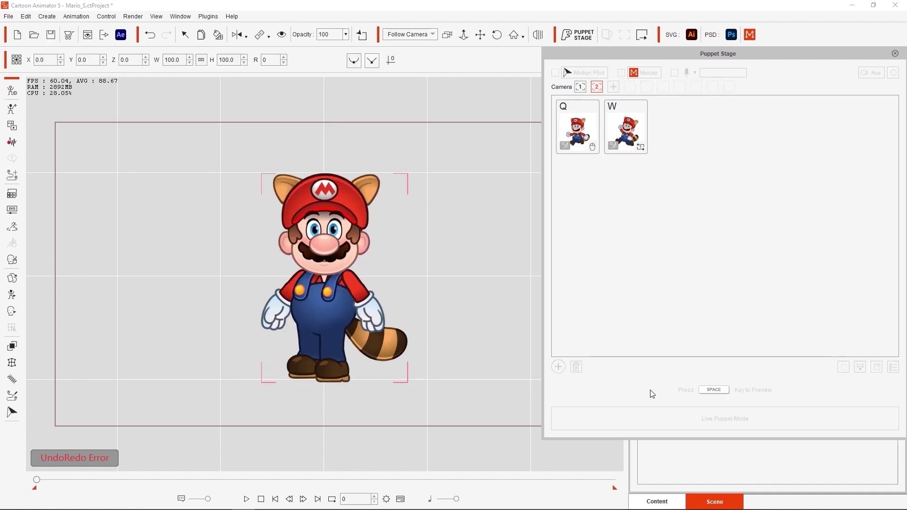
key(q)
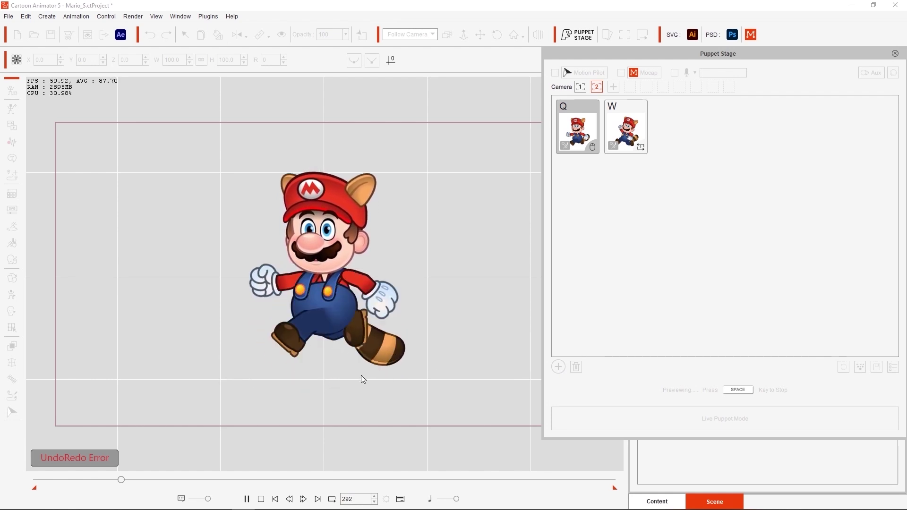
key(space)
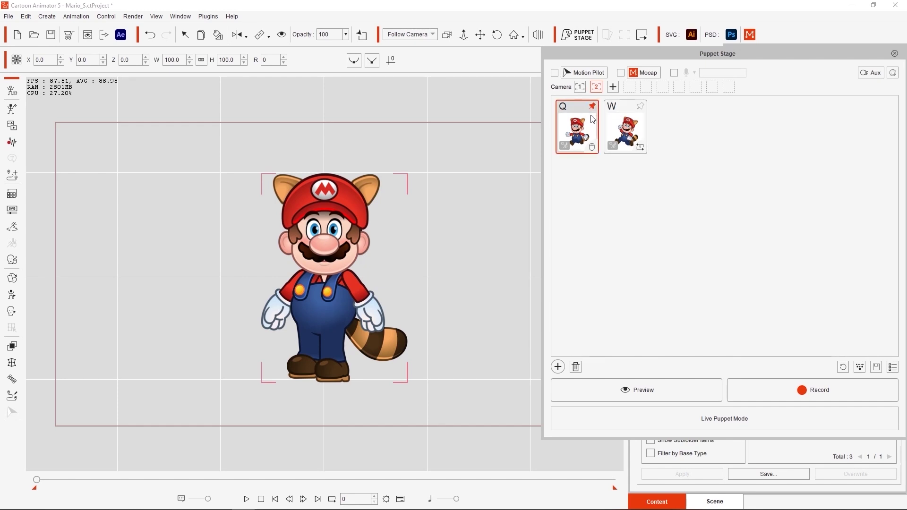
Step: Preview the pinned, mouse-driven run motion Q and trigger motion W repeatedly over it
click(627, 394)
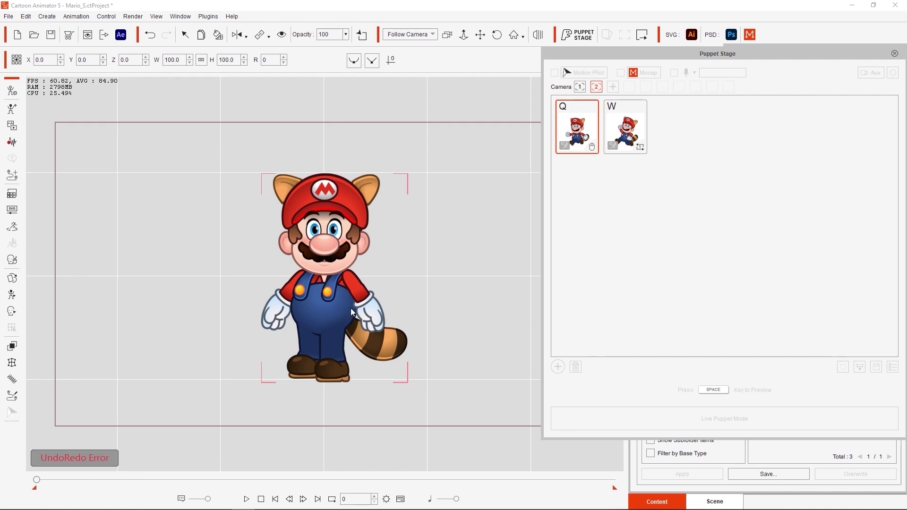
key(space)
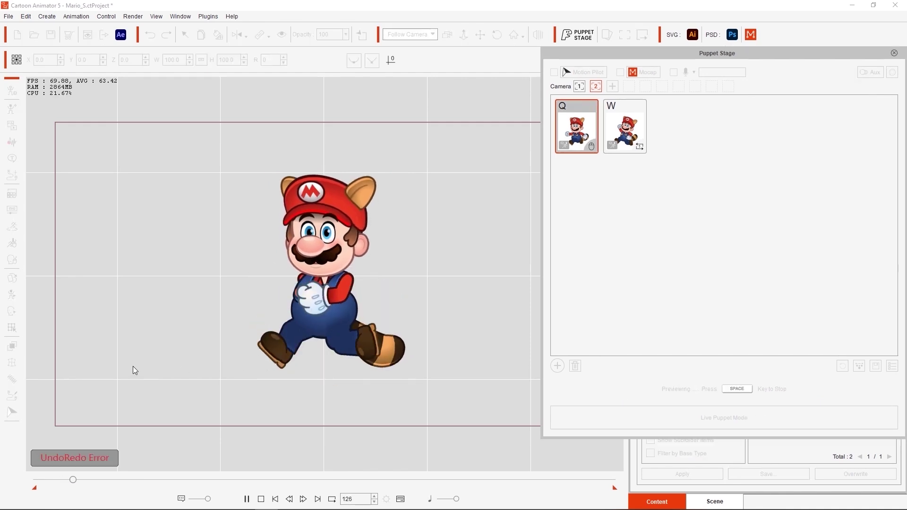
key(w)
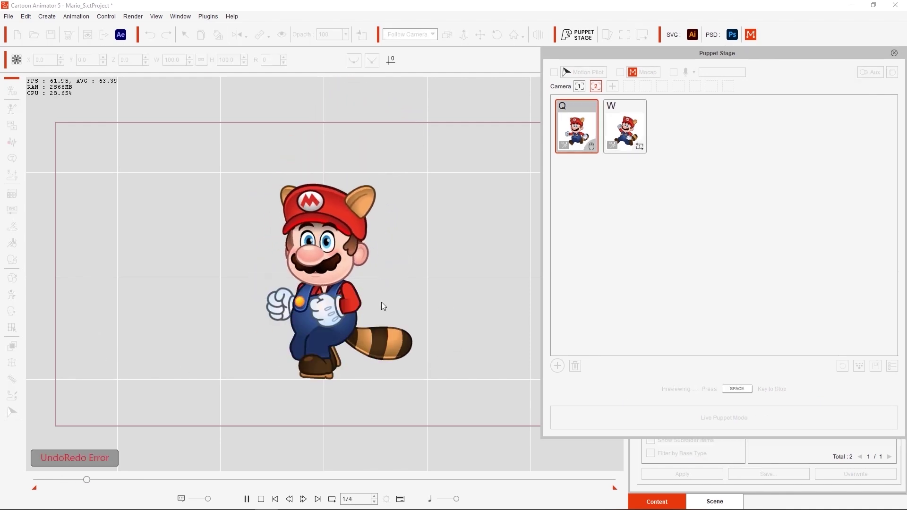
key(w)
key(w)
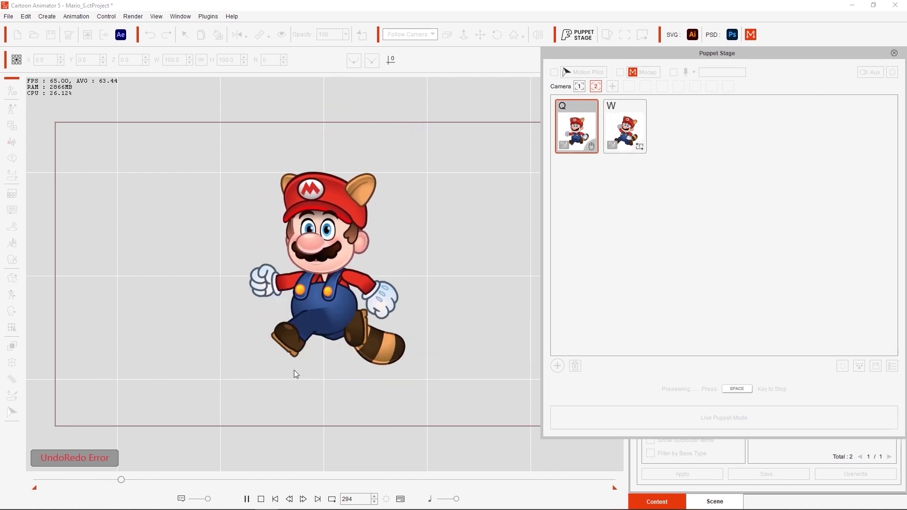
Step: Trigger motion W once more over the mouse-driven run and stop the preview
key(w)
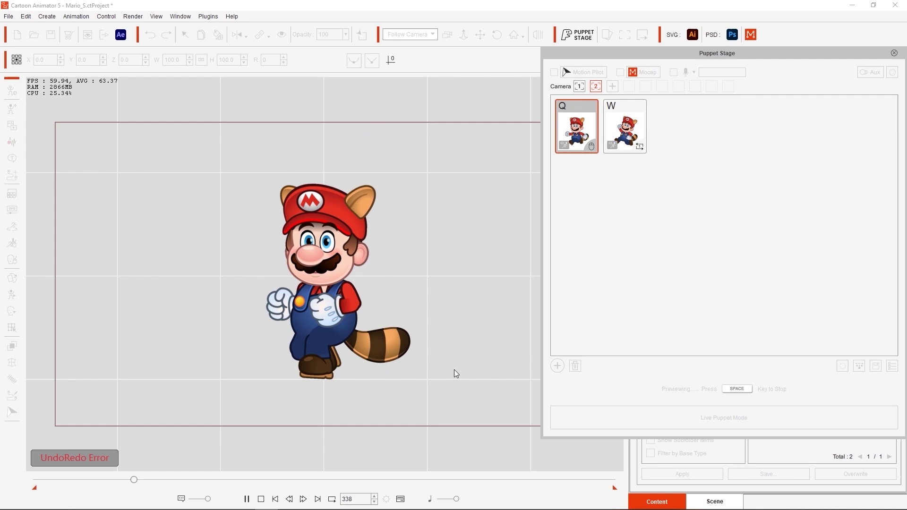
key(space)
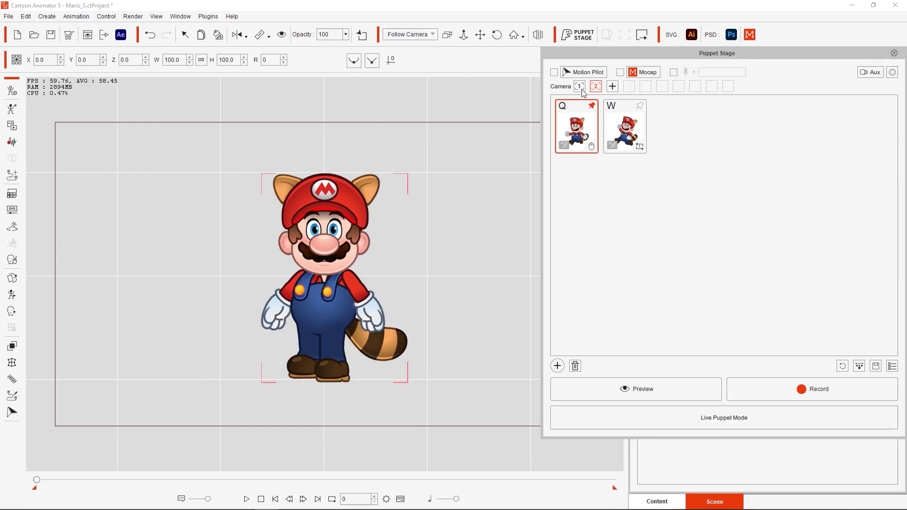
Step: Enable Motion Pilot for the Puppet Stage, open its transform settings and preview the combined movement
click(553, 73)
click(588, 74)
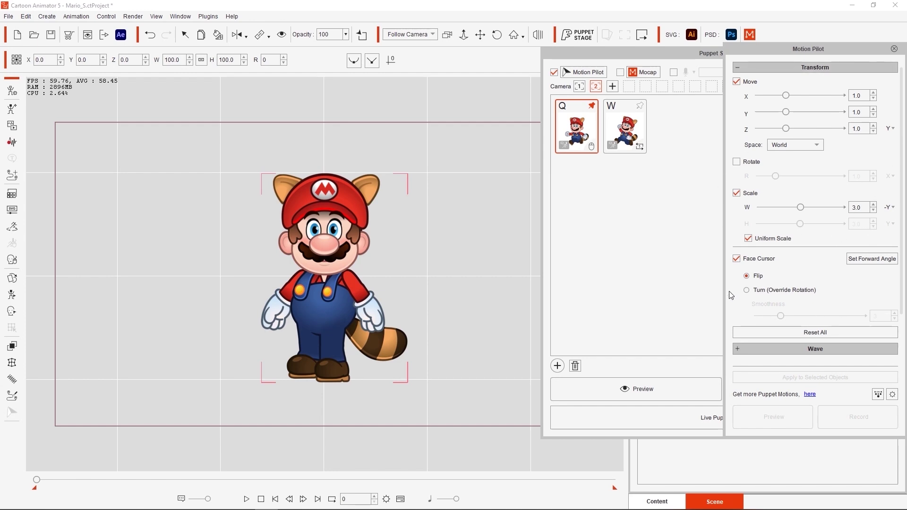
click(648, 390)
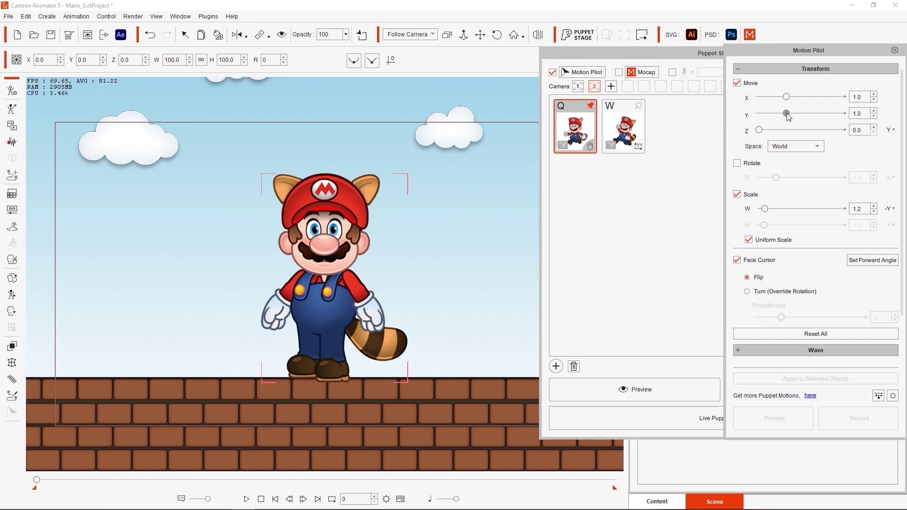
Step: In Motion Pilot, set the Y movement to 0.0, disable Scale and close the settings
drag(787, 112, 715, 115)
click(737, 195)
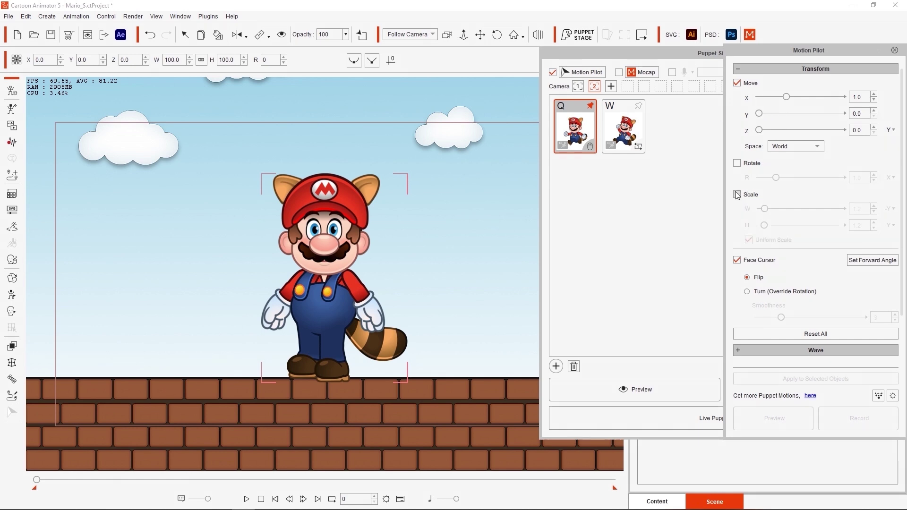
click(894, 51)
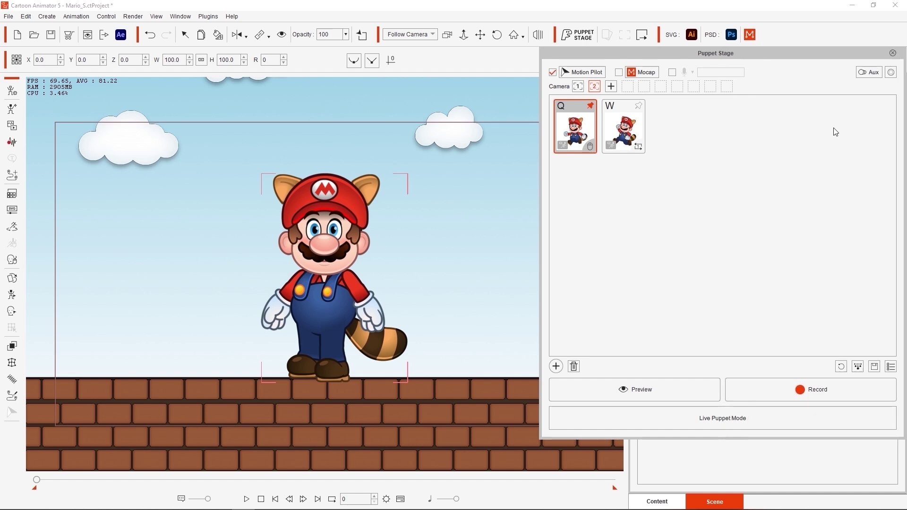
Step: Preview Mario running horizontally with the mouse through Motion Pilot and stop the preview
click(638, 387)
key(space)
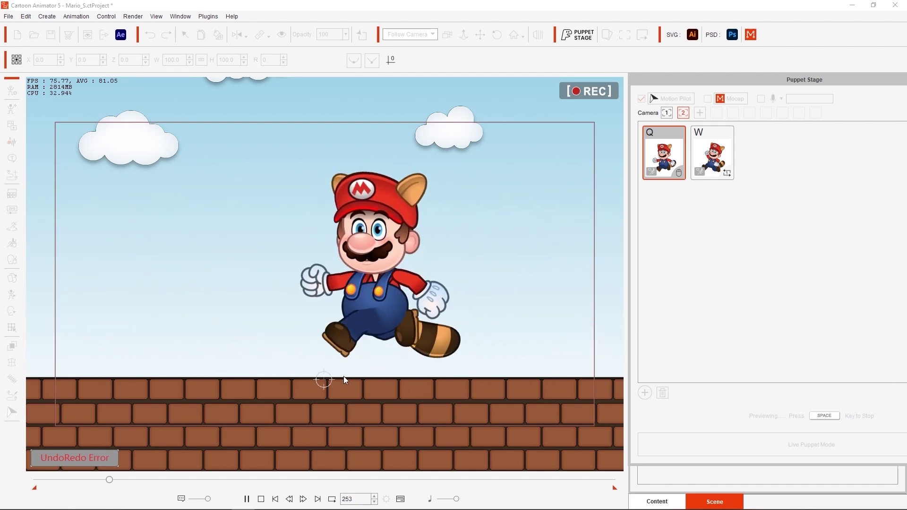
key(space)
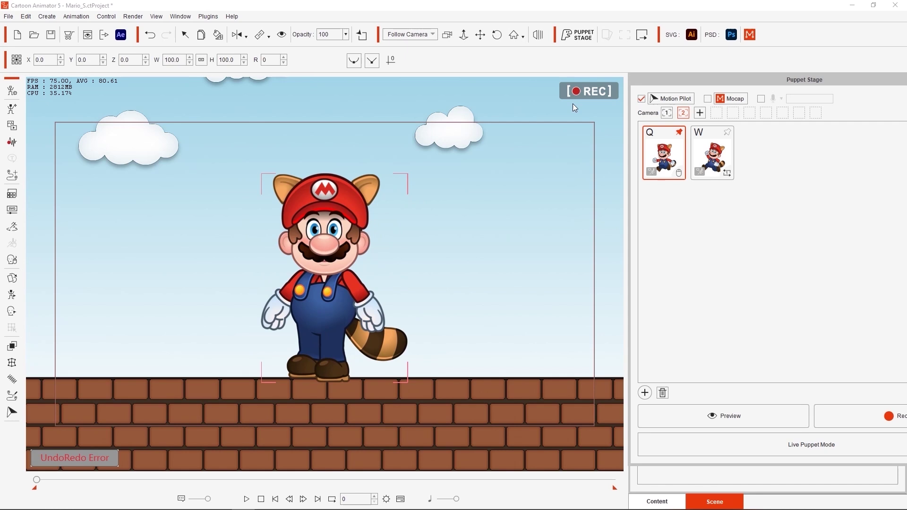
Step: In the Camera Editor, link the Follow Camera's Follow Object to the bone at Mario's feet
click(449, 37)
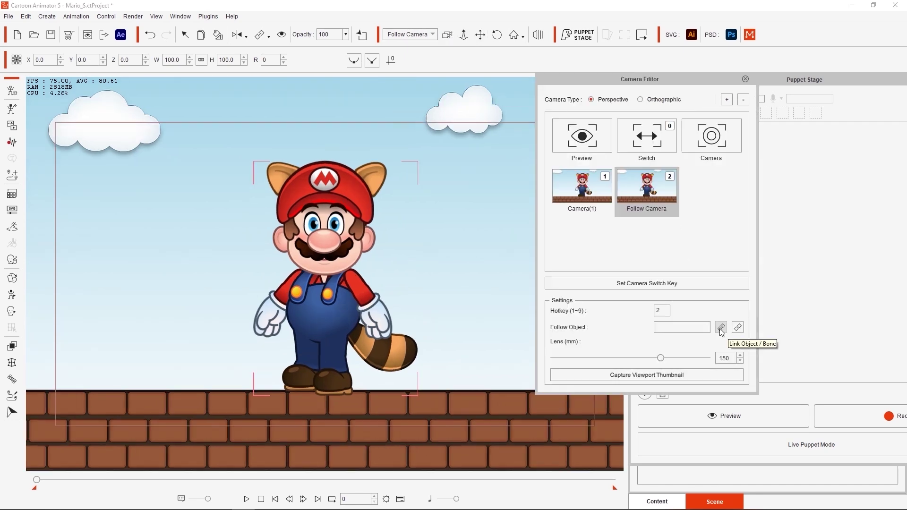
click(721, 327)
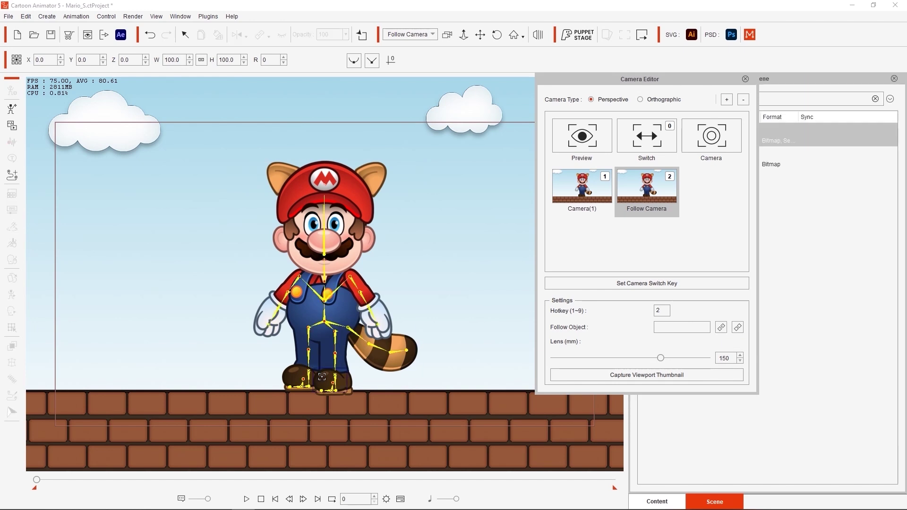
click(313, 392)
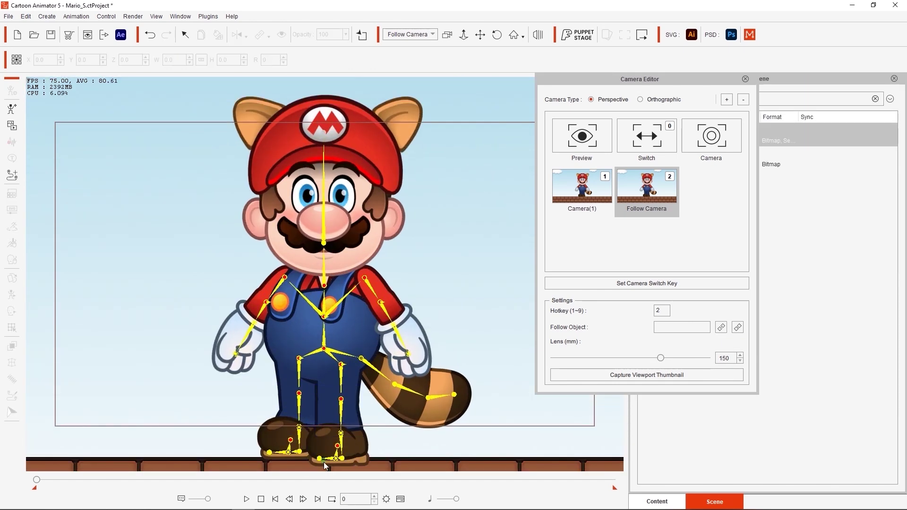
click(325, 461)
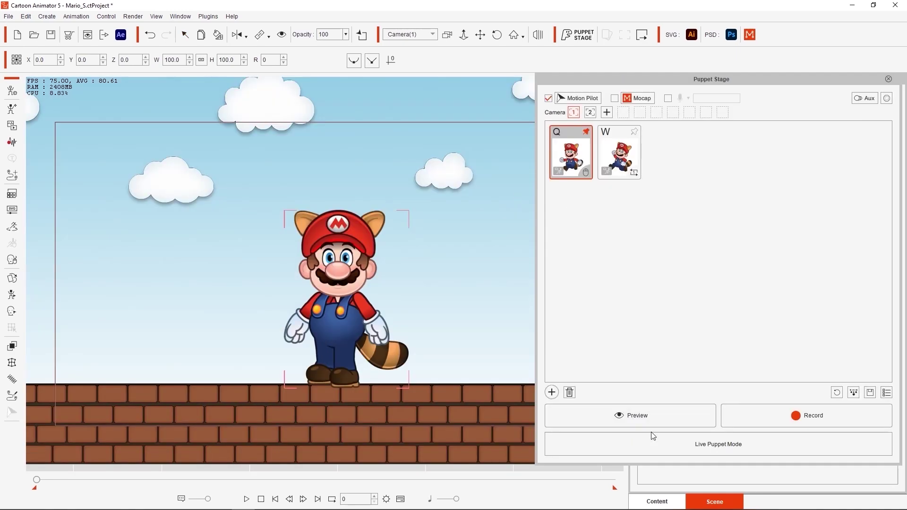
Step: Perform Mario's run in Live Puppet Mode, trigger motion W and switch to camera 2 while performing
click(654, 436)
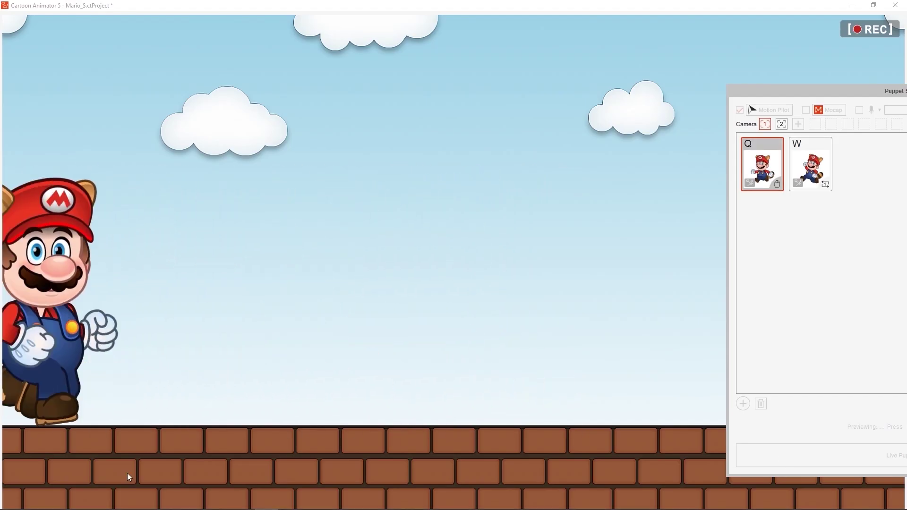
key(w)
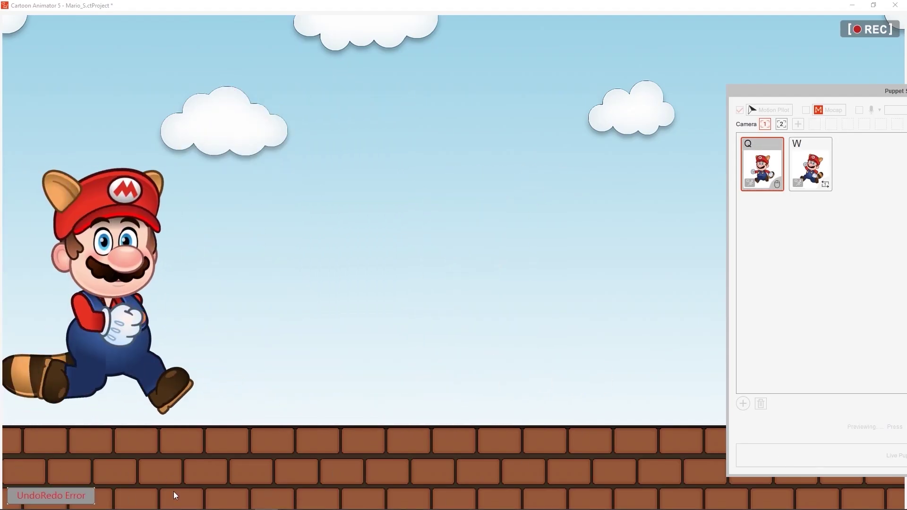
key(2)
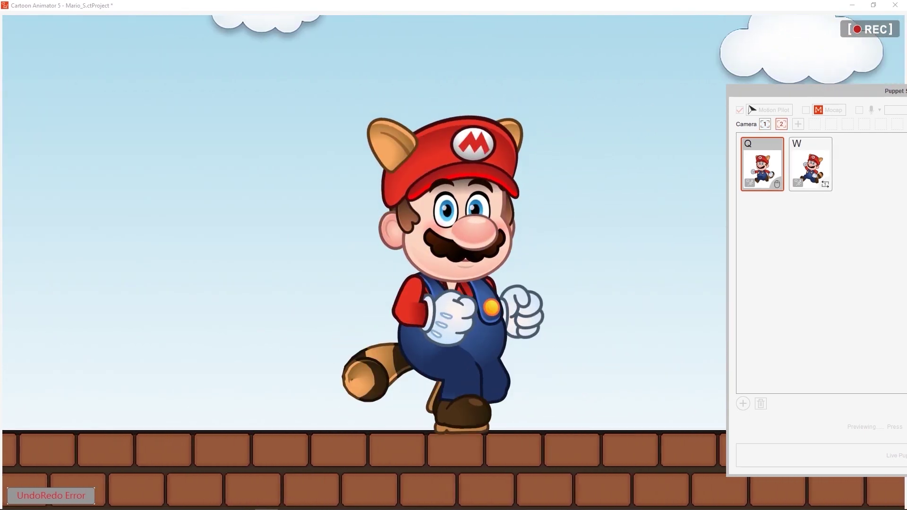
key(w)
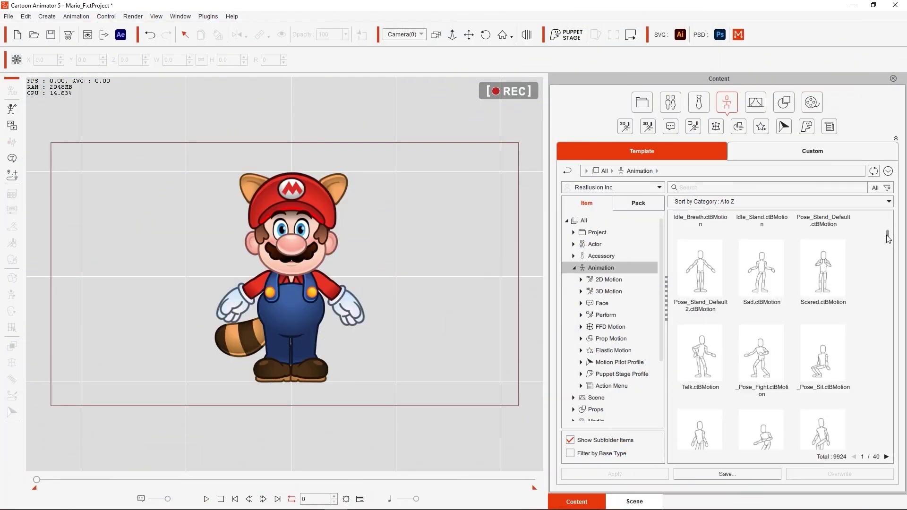
Step: Browse the Animation templates by category, including 2D Motion, 3D Motion, Face, Perform, Motion Pilot Profile and Puppet Stage Profile
drag(887, 235, 887, 266)
drag(887, 266, 886, 270)
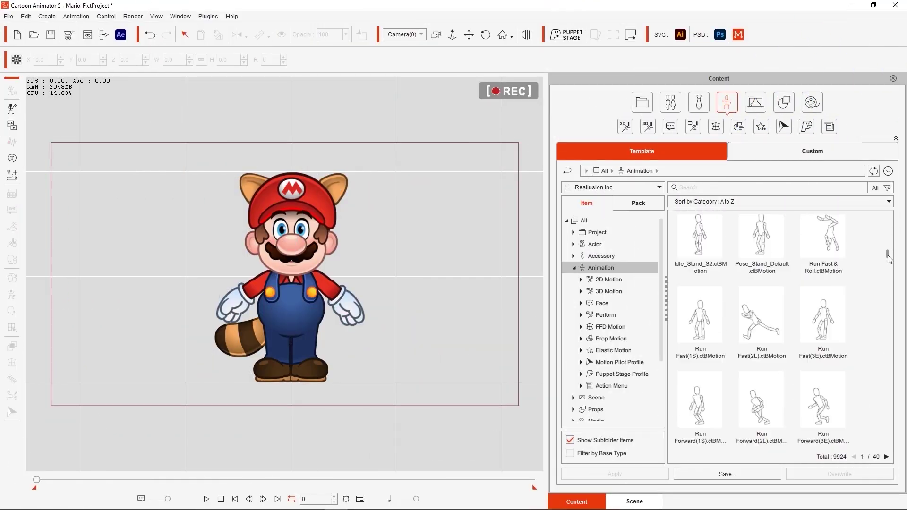
drag(888, 259, 888, 210)
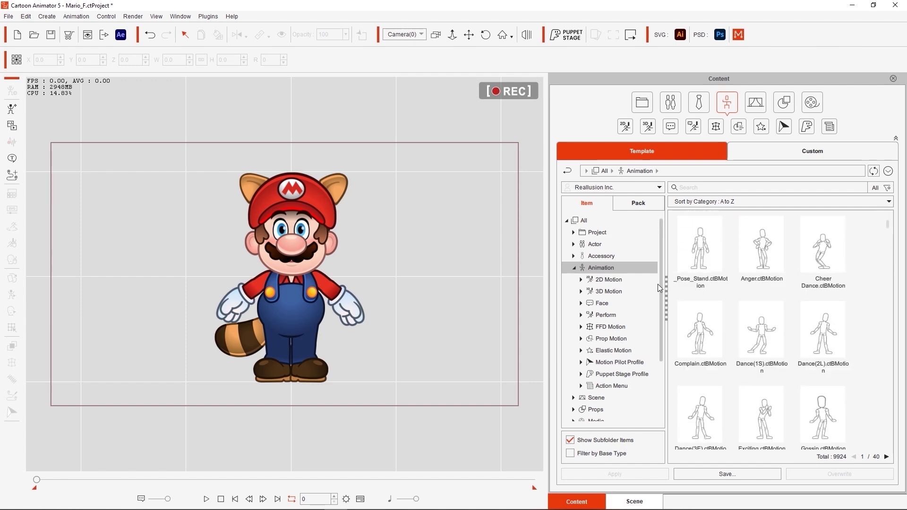
click(623, 282)
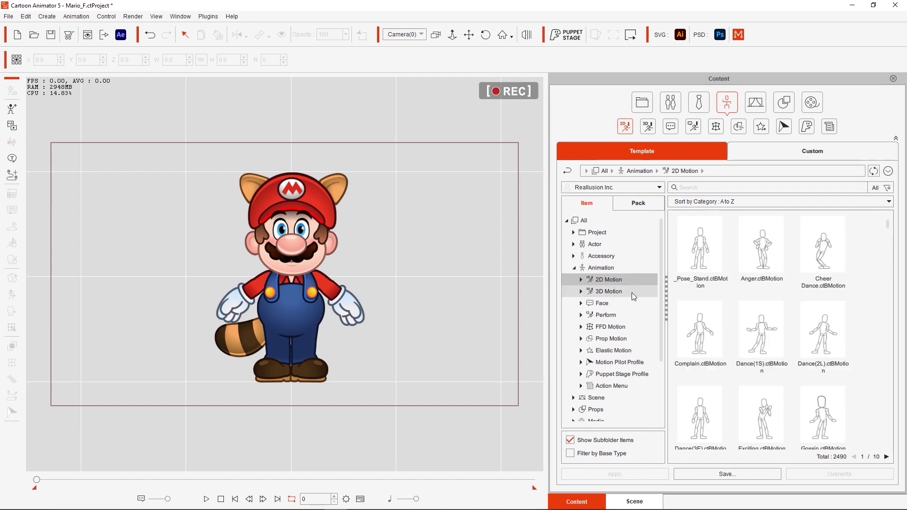
click(632, 293)
click(631, 303)
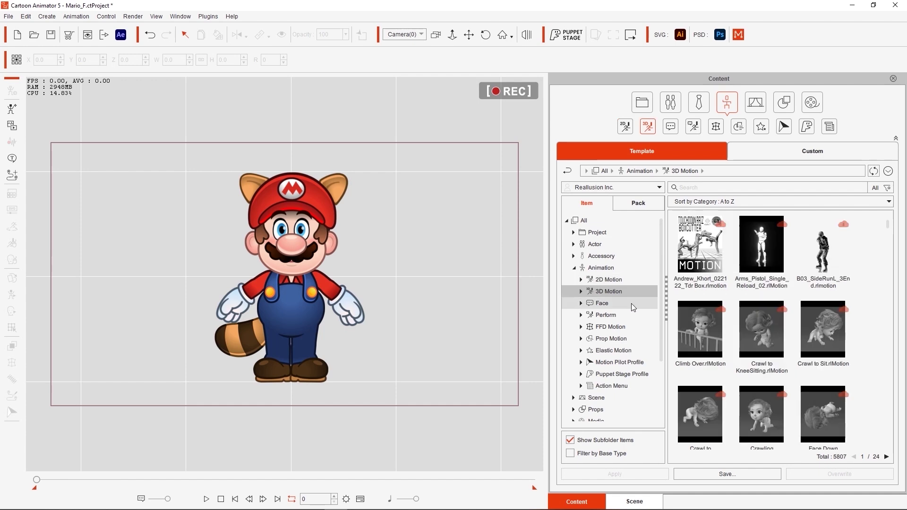
click(629, 315)
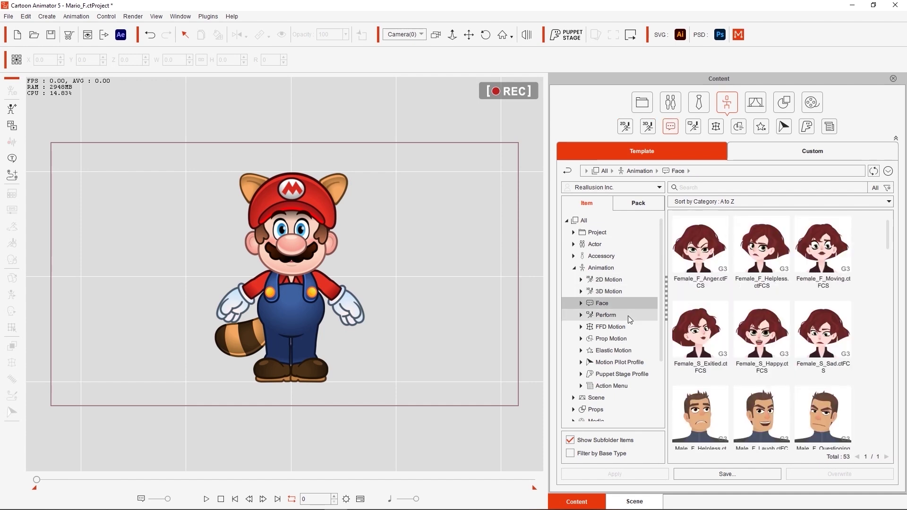
click(629, 329)
click(637, 363)
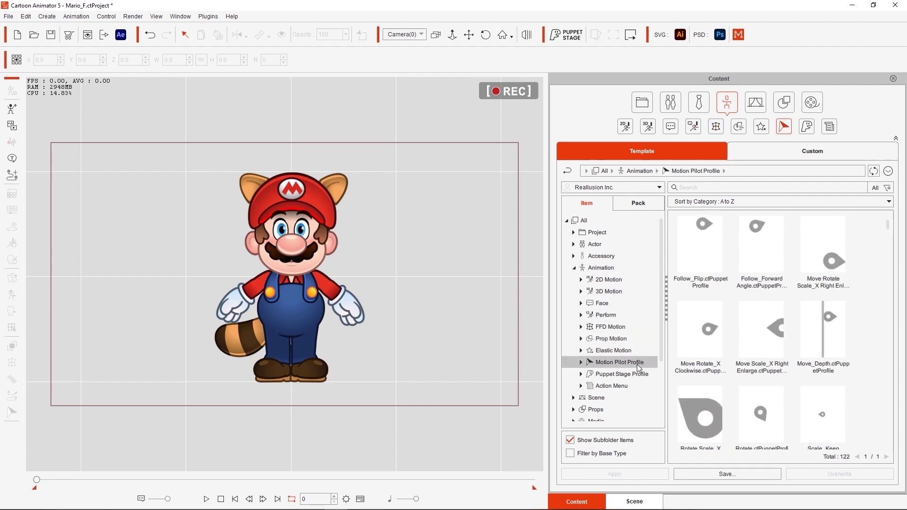
click(637, 375)
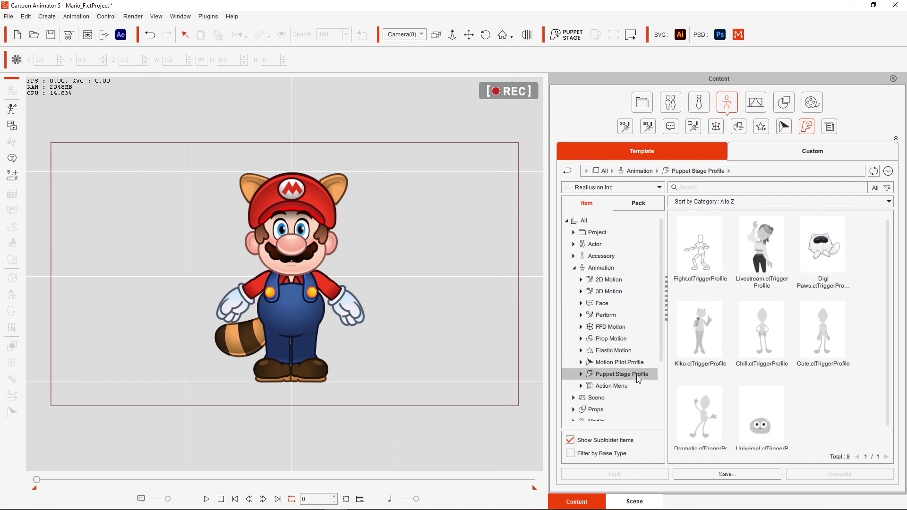
click(633, 315)
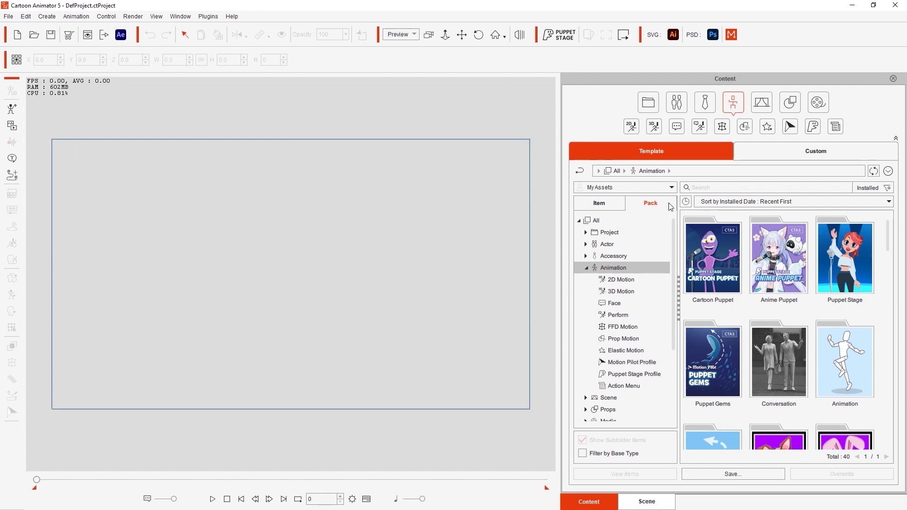
Step: Look through the installed animation packs, including Puppet Stage, and select Cartoon Puppet
drag(888, 239, 902, 208)
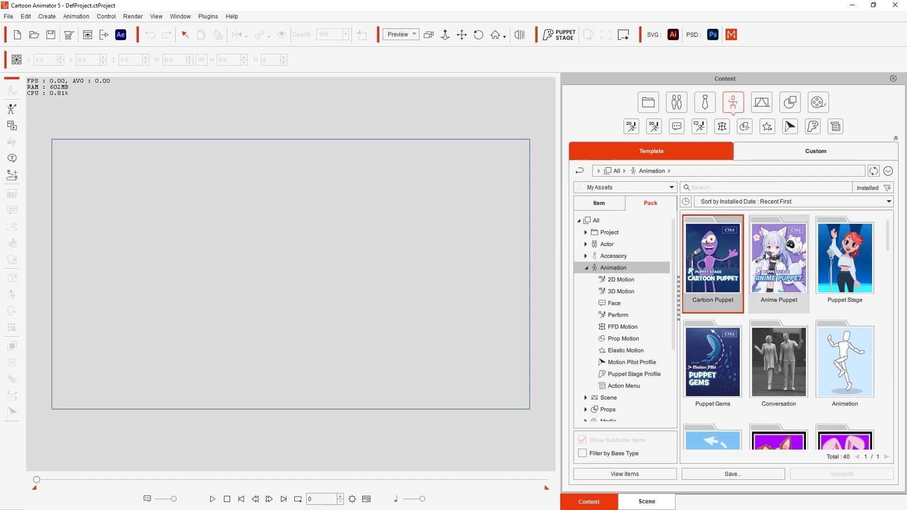
click(857, 263)
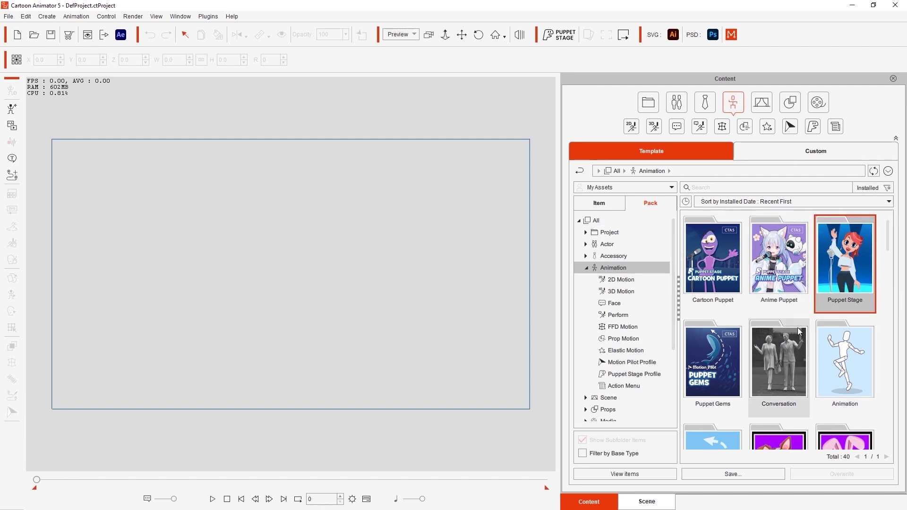
click(706, 282)
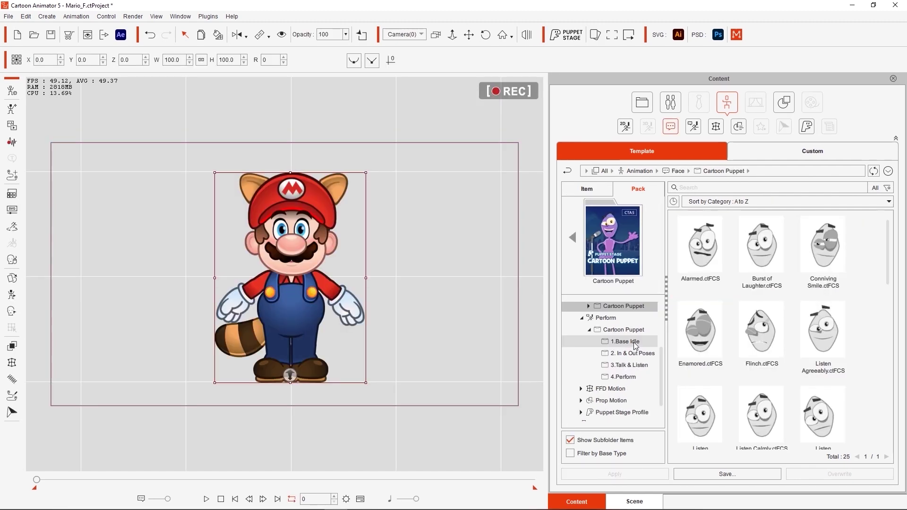
Step: Apply the Enter Stuck Landing motion from Cartoon Puppet's 2. In & Out Poses to Mario and play it
click(626, 332)
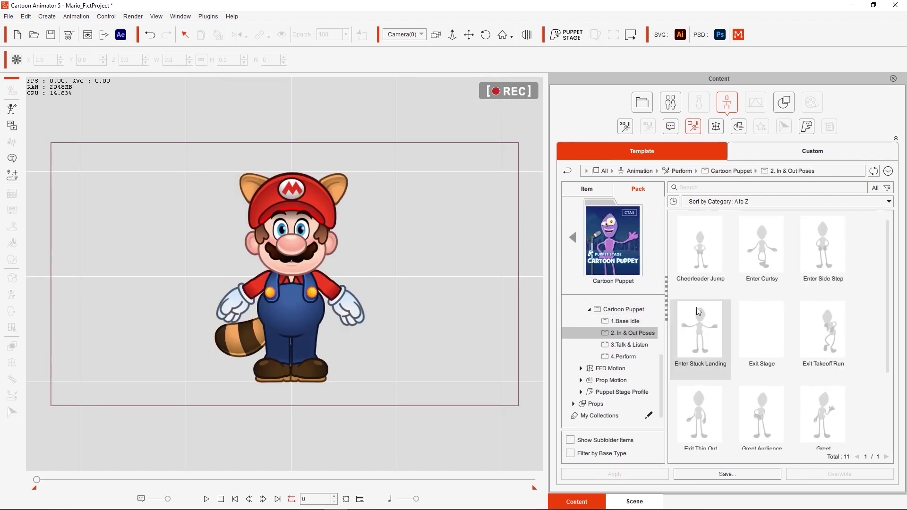
drag(702, 330, 284, 286)
click(207, 500)
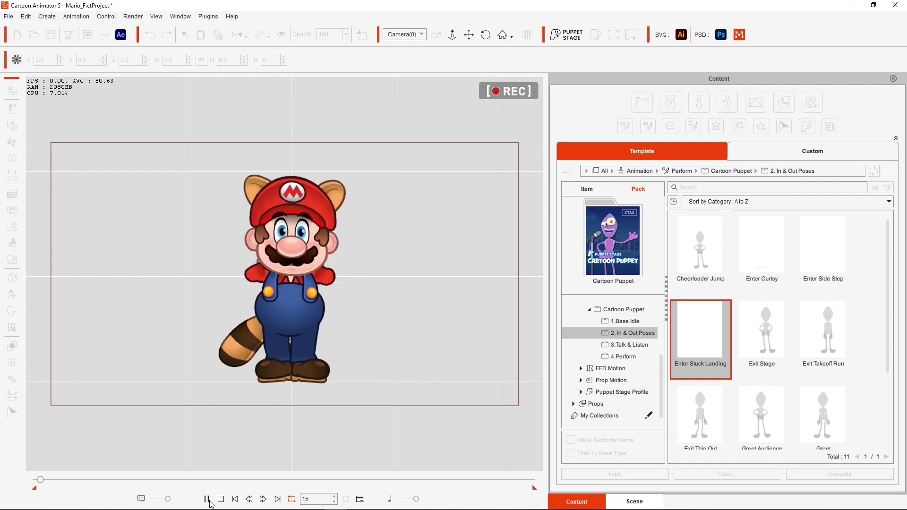
Step: Apply the Dramatic Celebrate motion from Cartoon Puppet's 4.Perform folder to Mario
click(629, 388)
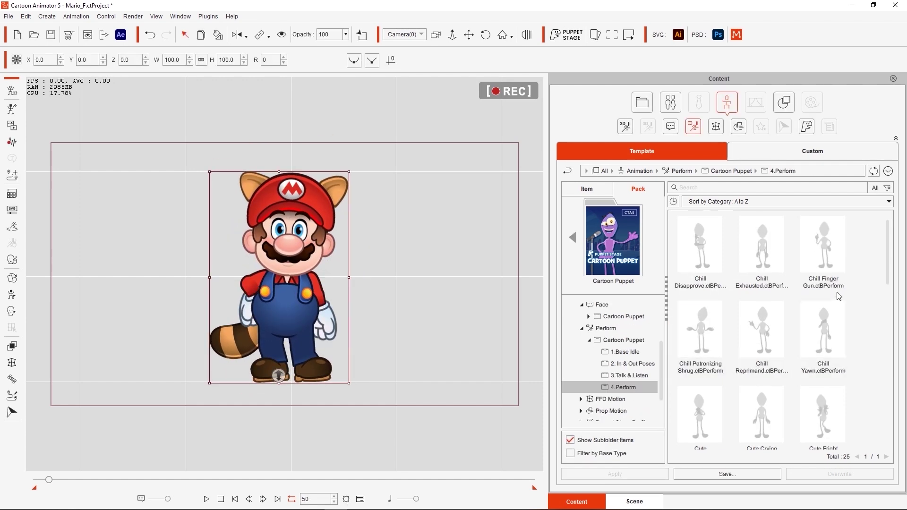
drag(886, 232, 899, 359)
drag(701, 350, 281, 297)
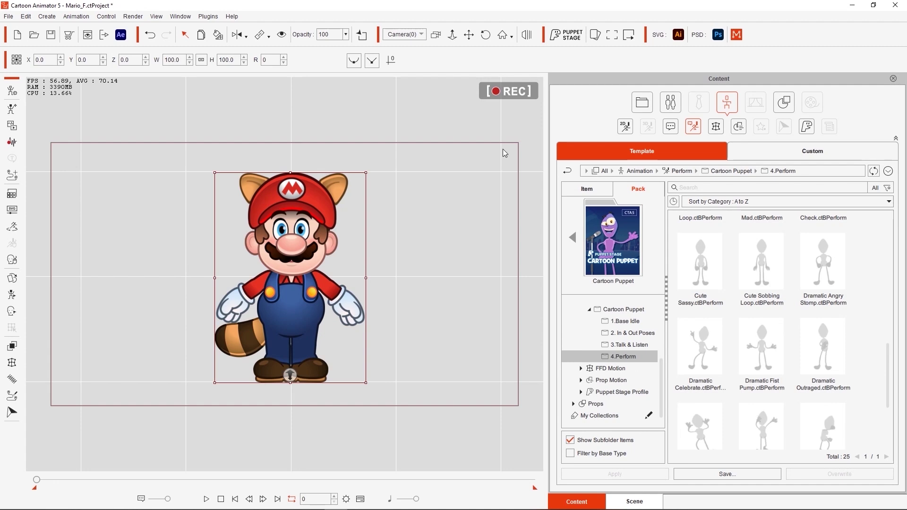
Step: Open Puppet Stage and add Dramatic Celebrate as card V and Enter Stuck Landing as card B
click(594, 36)
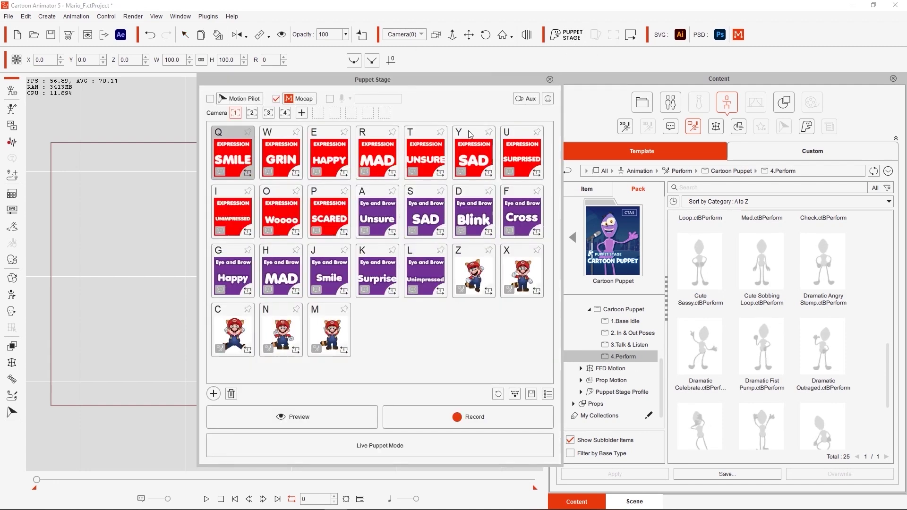
click(701, 349)
drag(395, 322, 378, 331)
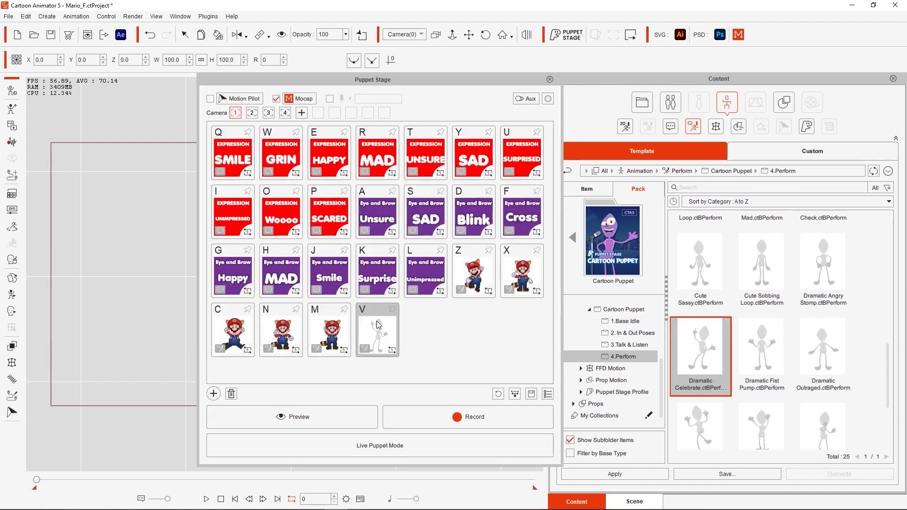
click(633, 334)
drag(700, 331, 433, 330)
Step: Move the Puppet Stage window clear of Mario and swap the motions on cards V and B
drag(282, 77, 628, 78)
click(740, 354)
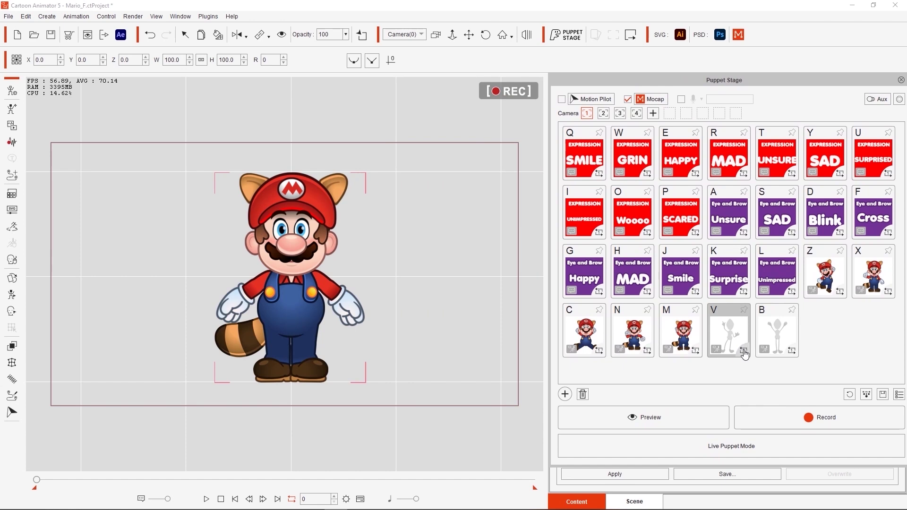
key(ctrl+z)
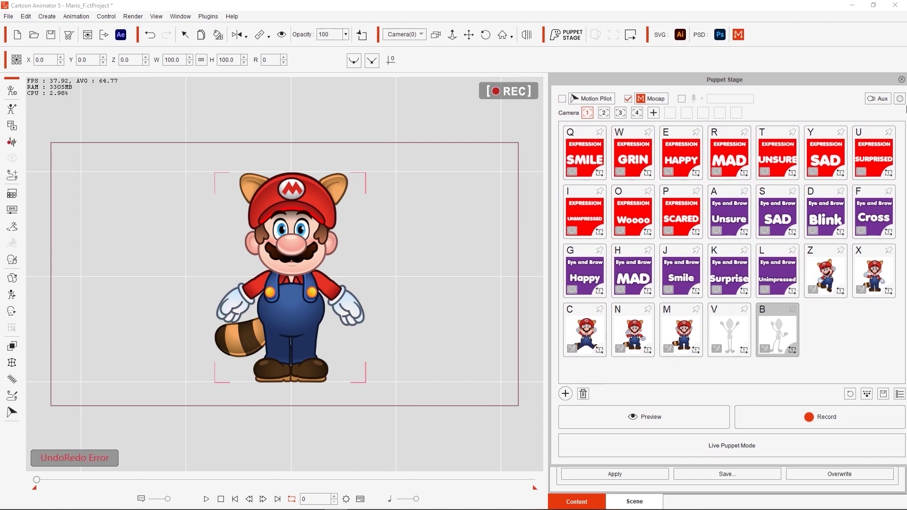
Step: Start a Puppet Stage preview with mocap and trigger the body motions on cards V and B
click(901, 98)
click(649, 417)
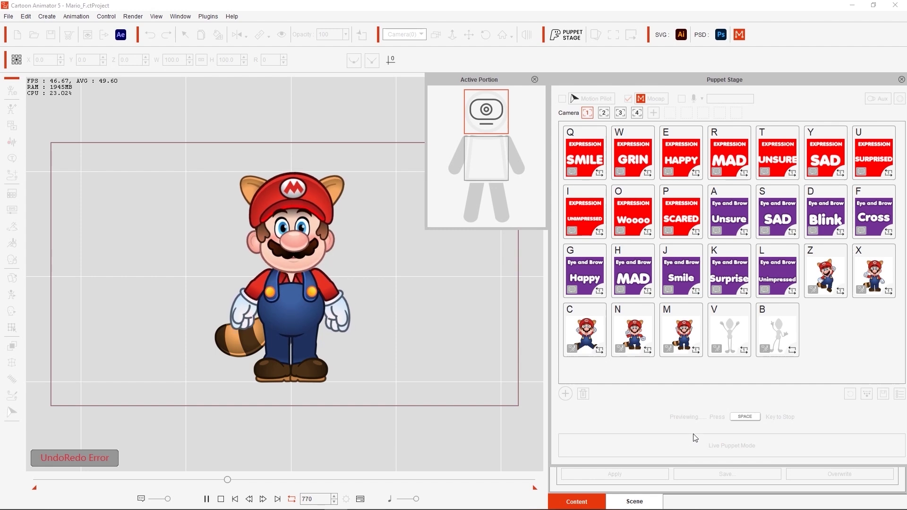
key(v)
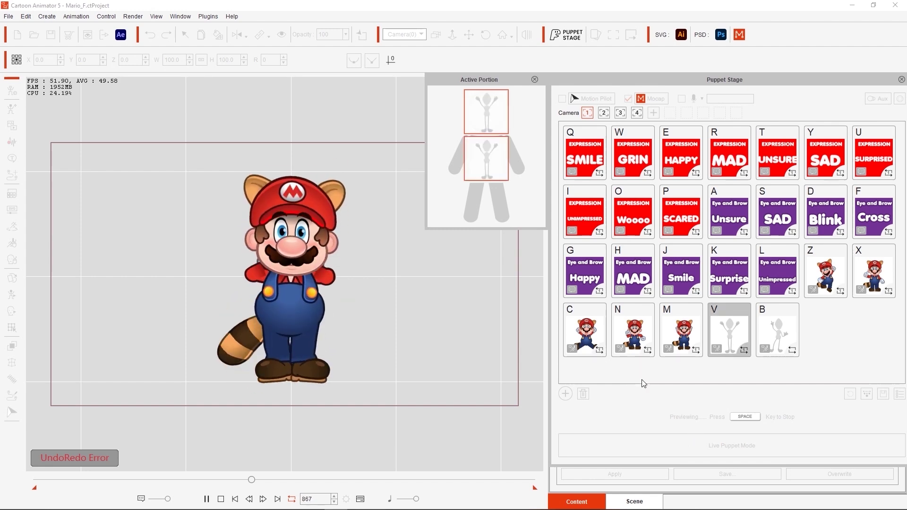
key(b)
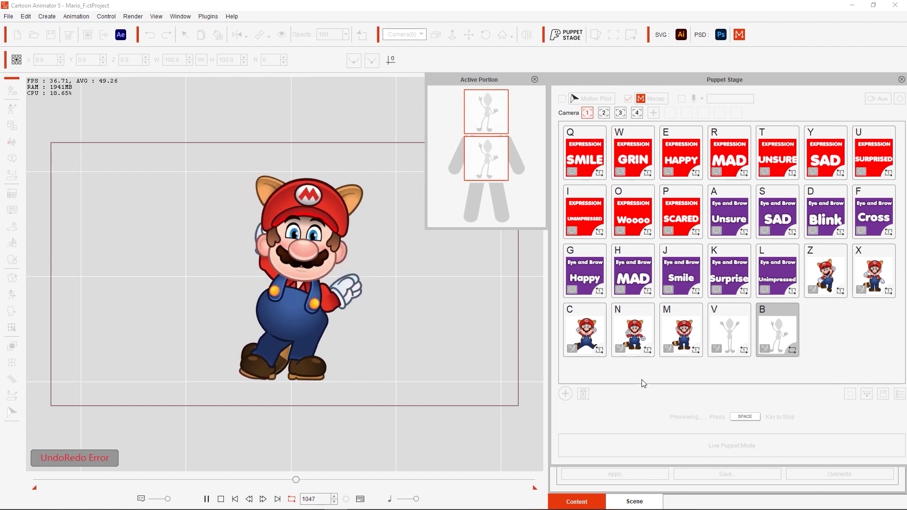
Step: Trigger the Smile, Grin, Happy, Mad, Unsure, Sad, Surprised and Woooo expression cards during the running preview
key(q)
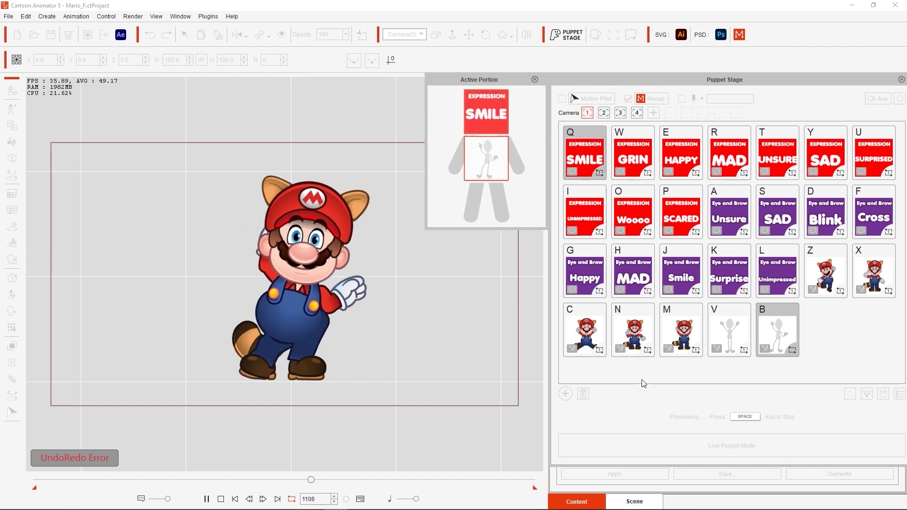
key(w)
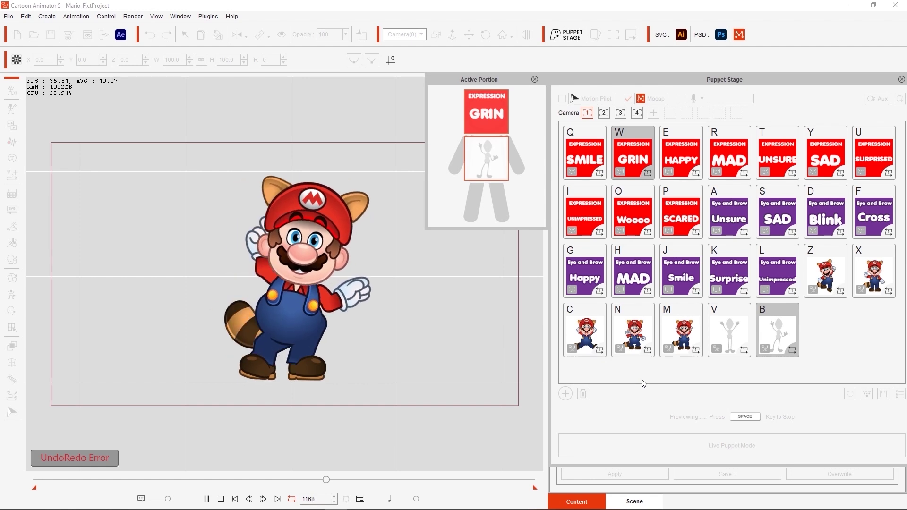
key(e)
key(r)
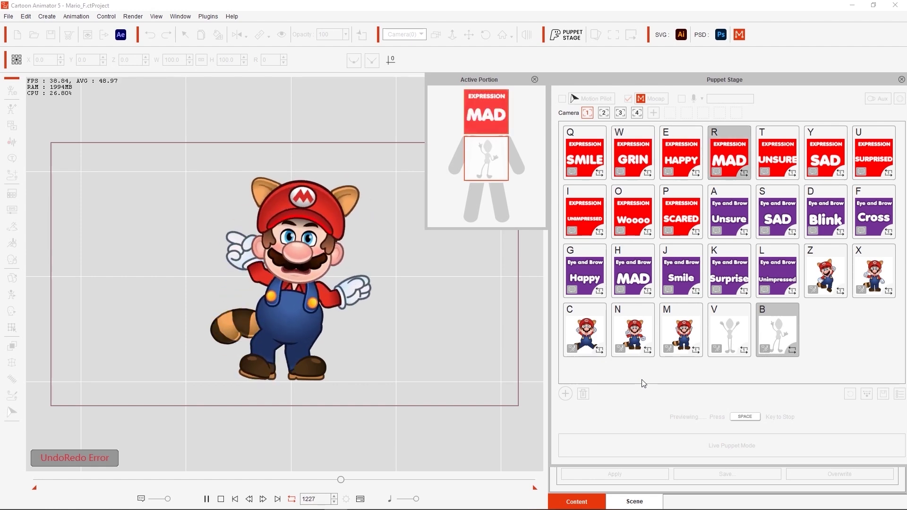
key(t)
key(y)
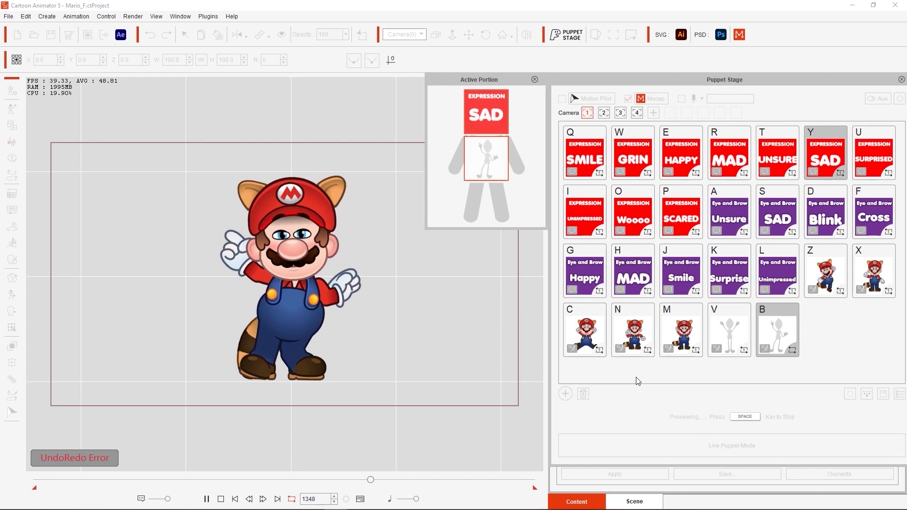
key(u)
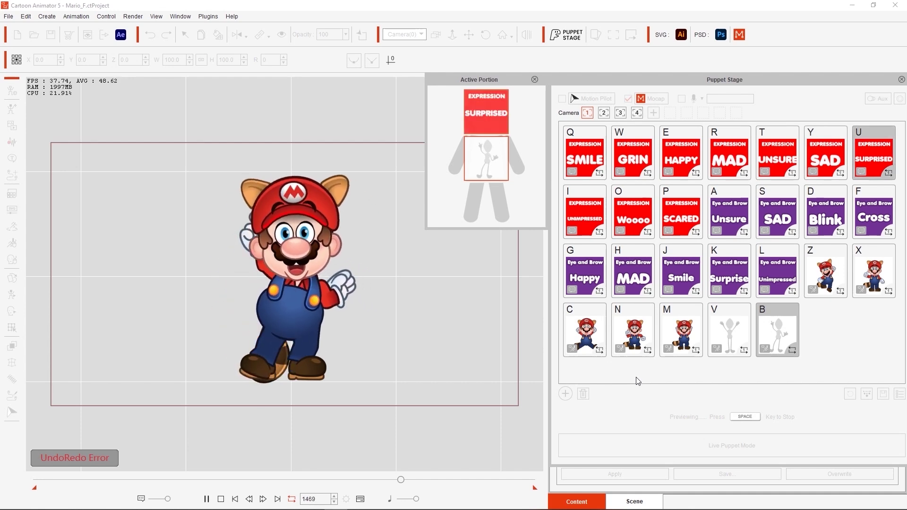
key(o)
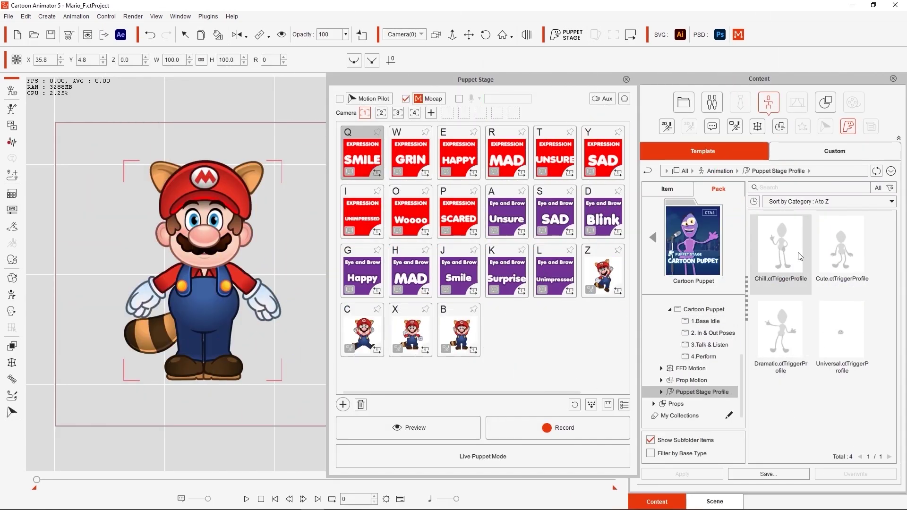
Step: Apply Cartoon Puppet's Chill trigger profile to Mario and look through all the other Puppet Stage profiles
drag(781, 248, 218, 295)
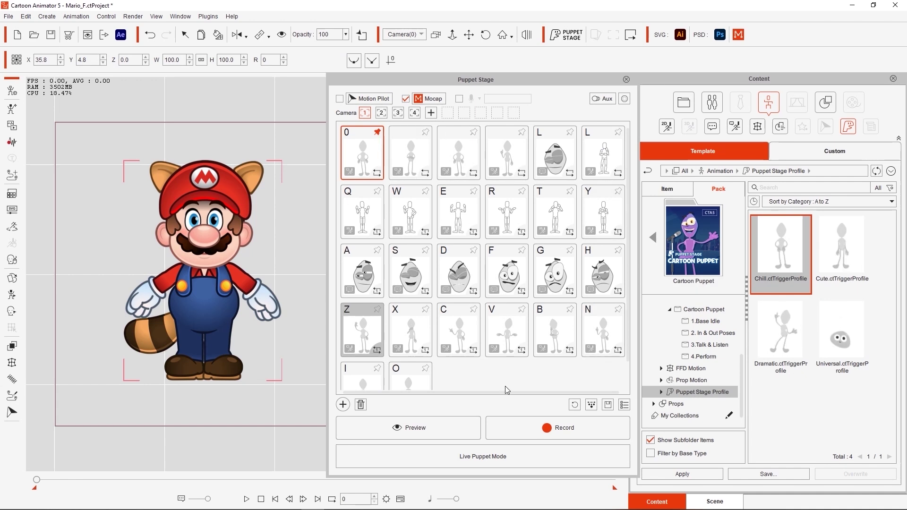
click(655, 239)
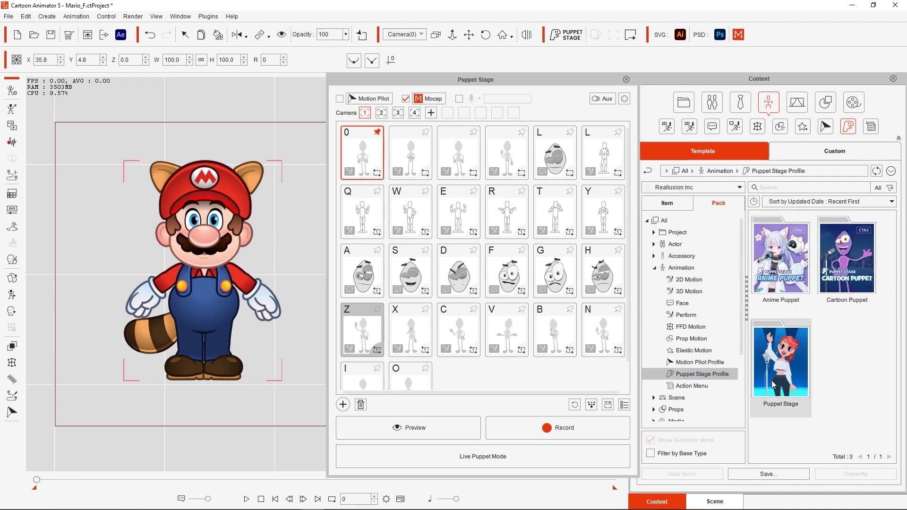
click(675, 208)
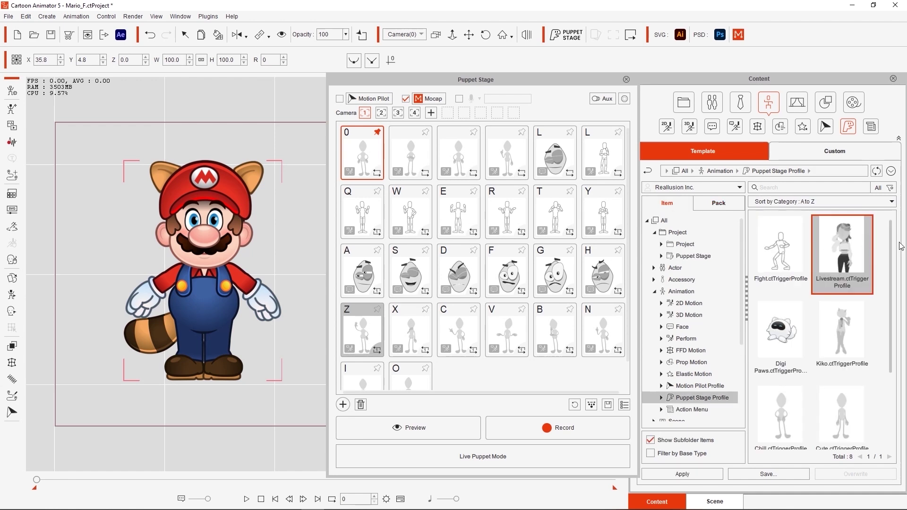
scroll(892, 256, down, 2)
scroll(892, 256, down, 2)
scroll(891, 250, up, 5)
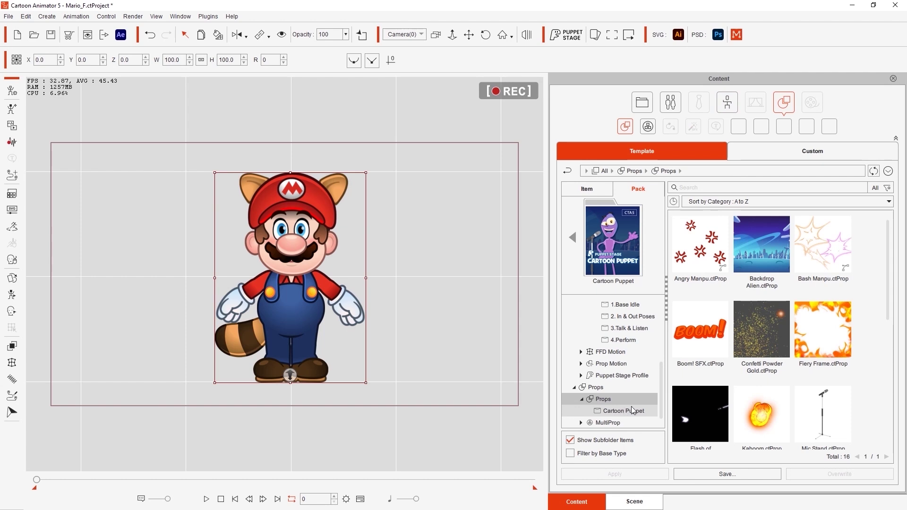
Step: Add the Angry Manpu prop from Cartoon Puppet's props and place it around Mario's head at about X 24, Y 171.9
click(633, 411)
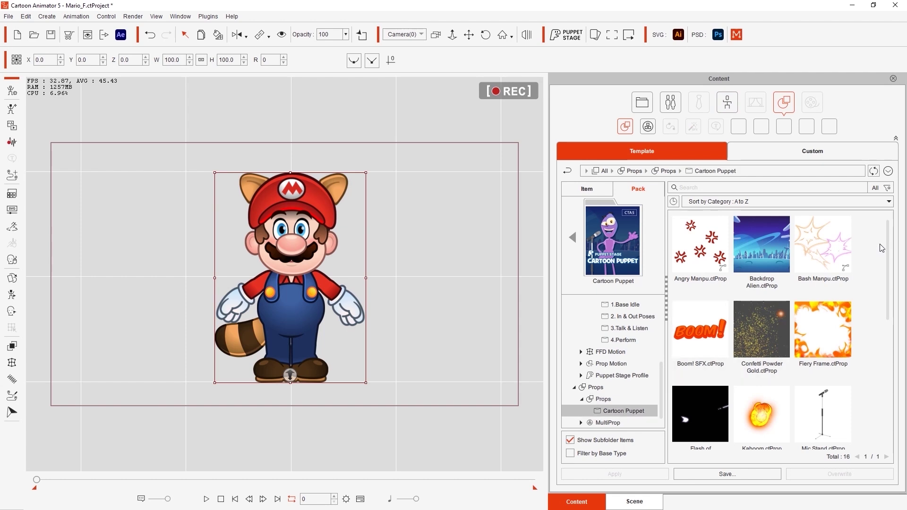
drag(889, 241, 882, 219)
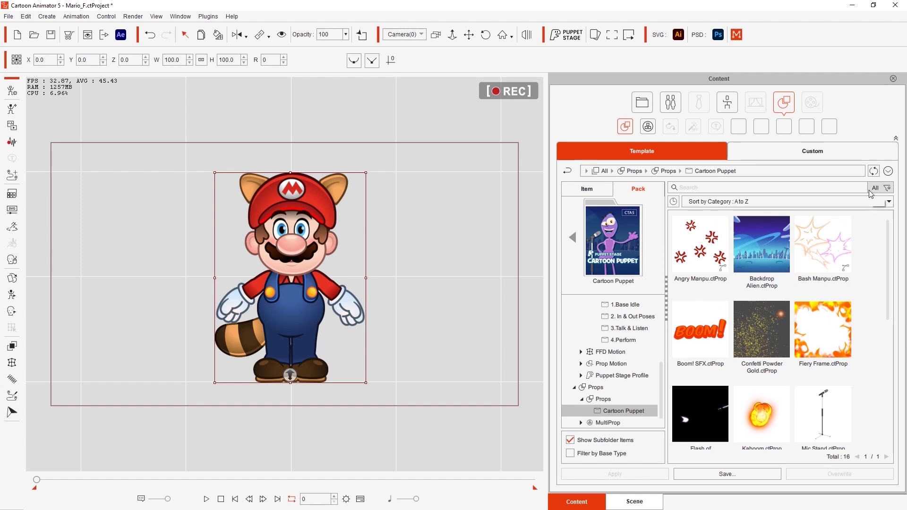
drag(701, 246, 388, 230)
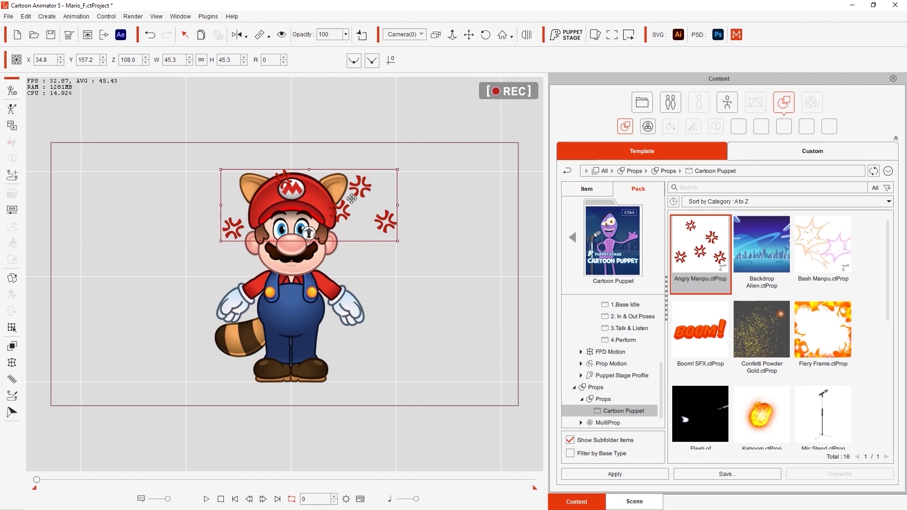
drag(352, 198, 353, 181)
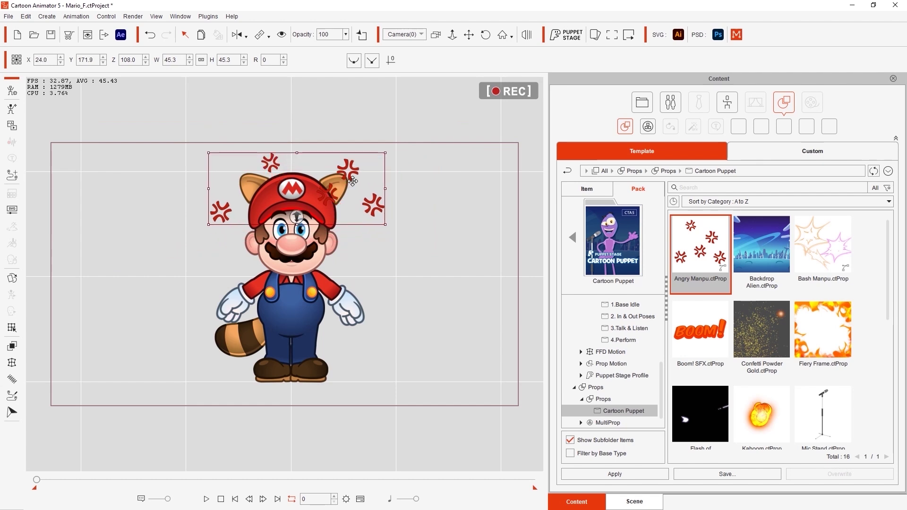
Step: Open Puppet Stage for the Angry Manpu prop and preview its W trigger card
click(595, 37)
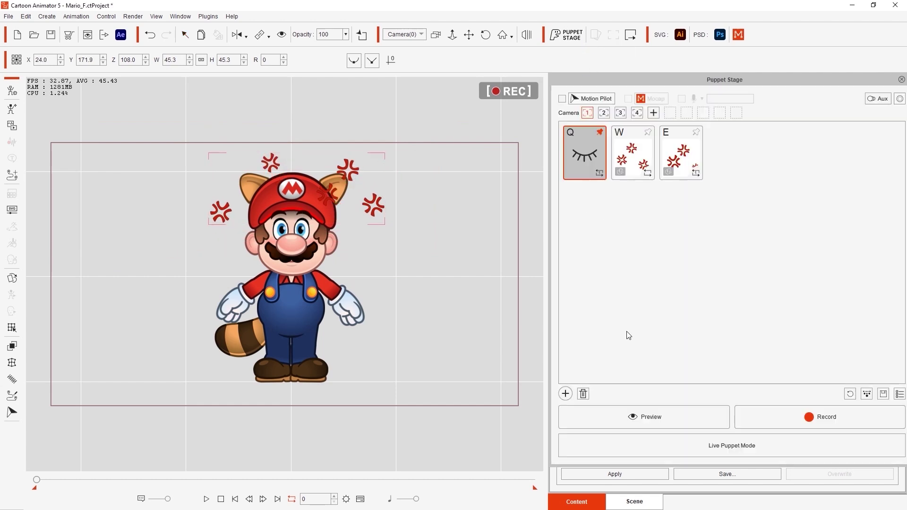
click(662, 417)
key(w)
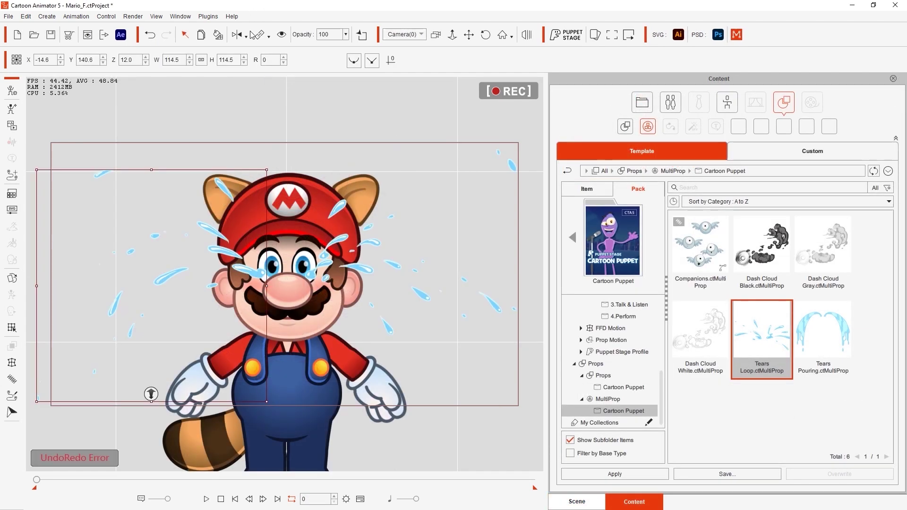
Step: Attach the Tears Loop props on both sides of Mario's face to his head
click(253, 34)
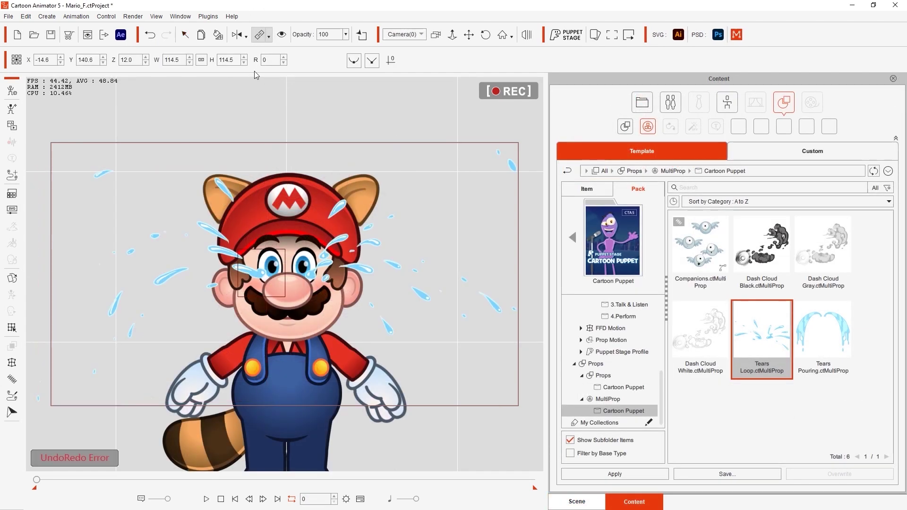
click(271, 268)
click(325, 268)
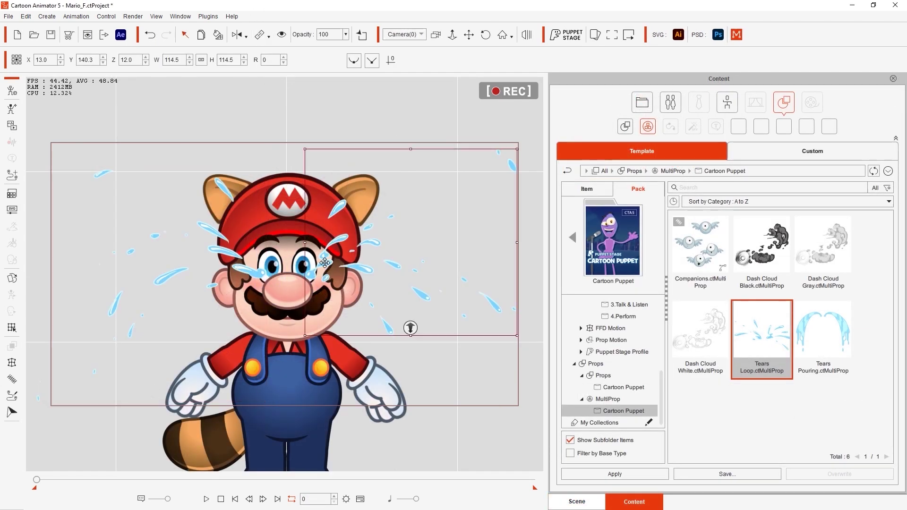
click(267, 39)
key(ctrl+z)
Step: Select Super Mario Front and all props in the scene and show the props as auxiliary objects in Puppet Stage
click(584, 503)
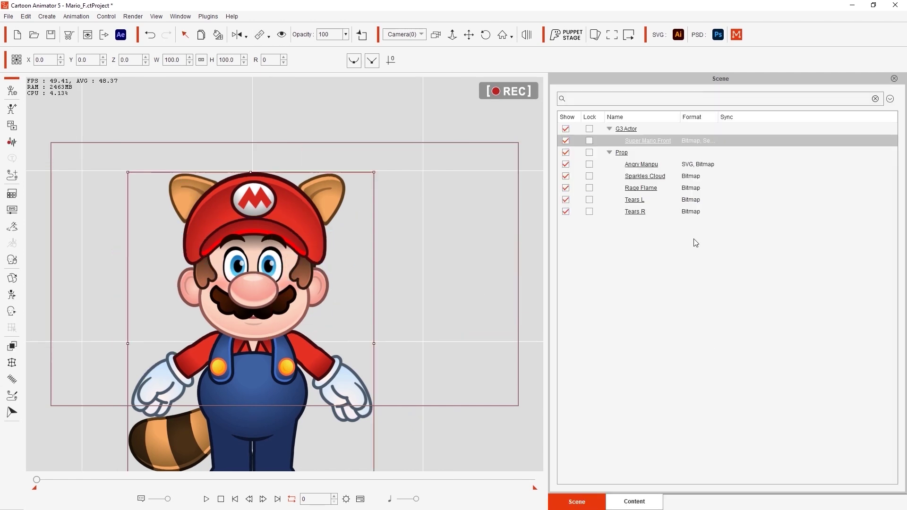
click(646, 145)
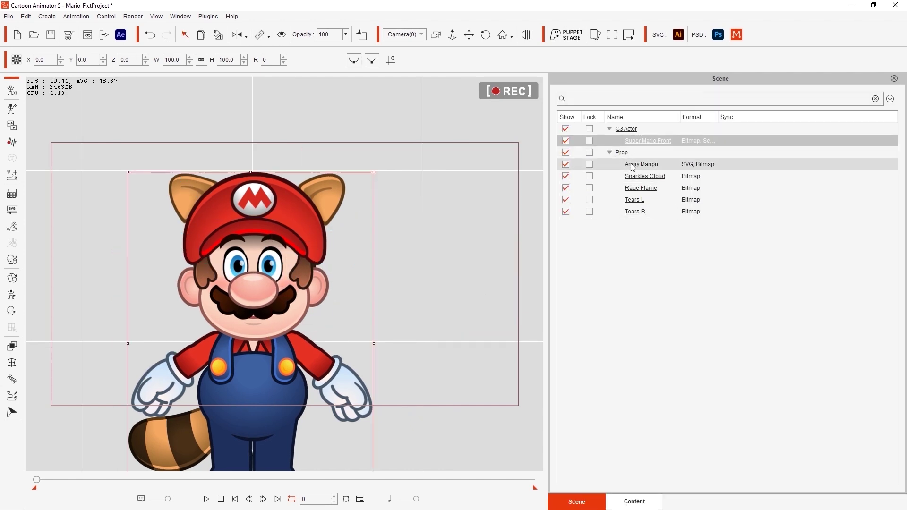
ctrl+click(631, 152)
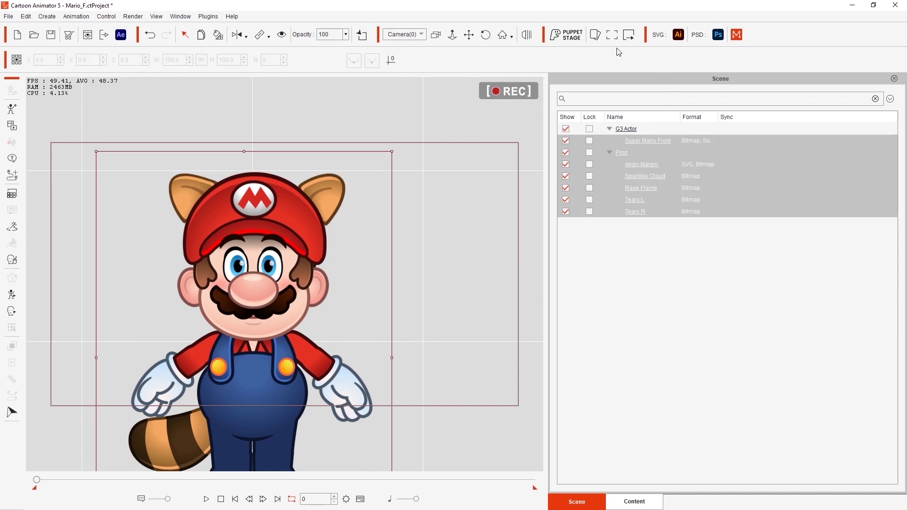
click(595, 36)
click(865, 75)
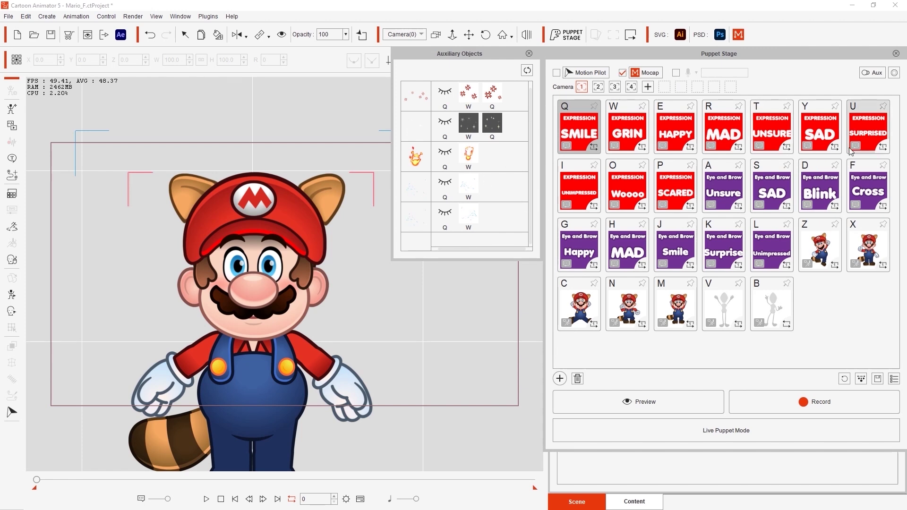
Step: Move Puppet Stage clear of the scene list, set Sparkles Cloud's first sparkle card to trigger key E and clear the second card's key
click(529, 53)
drag(610, 53, 247, 83)
click(645, 175)
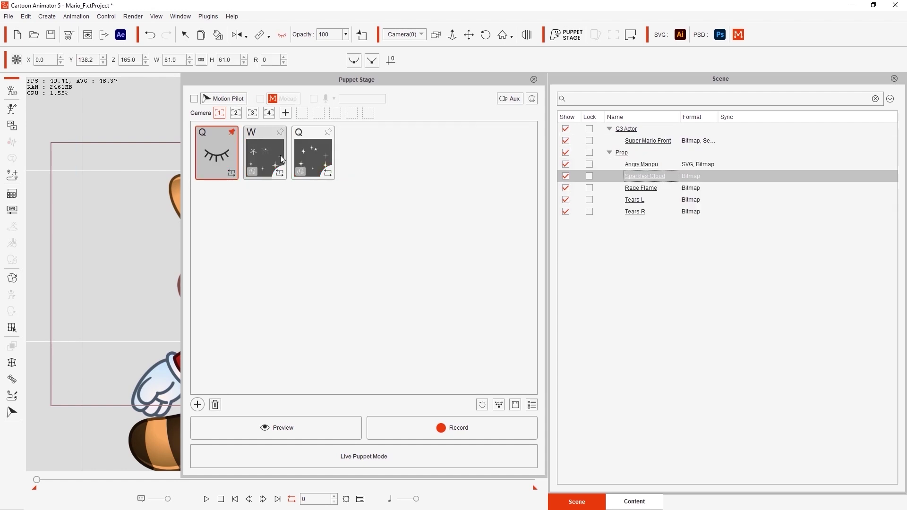
click(252, 133)
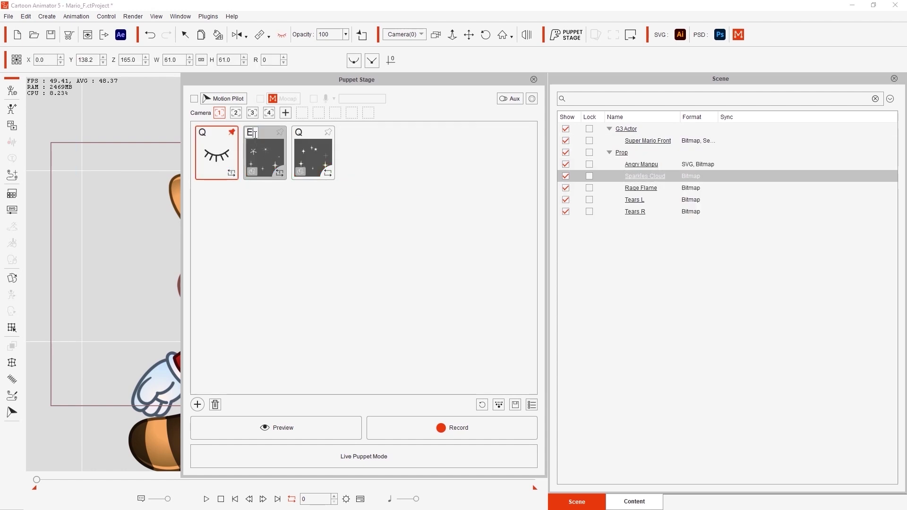
click(299, 133)
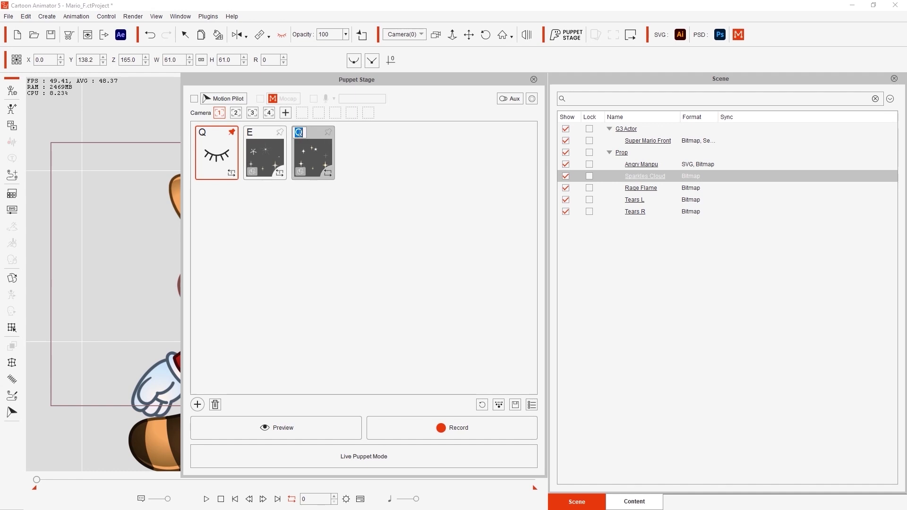
Step: Set the trigger key of the tear cards on Tears L and Tears R to Y
click(635, 199)
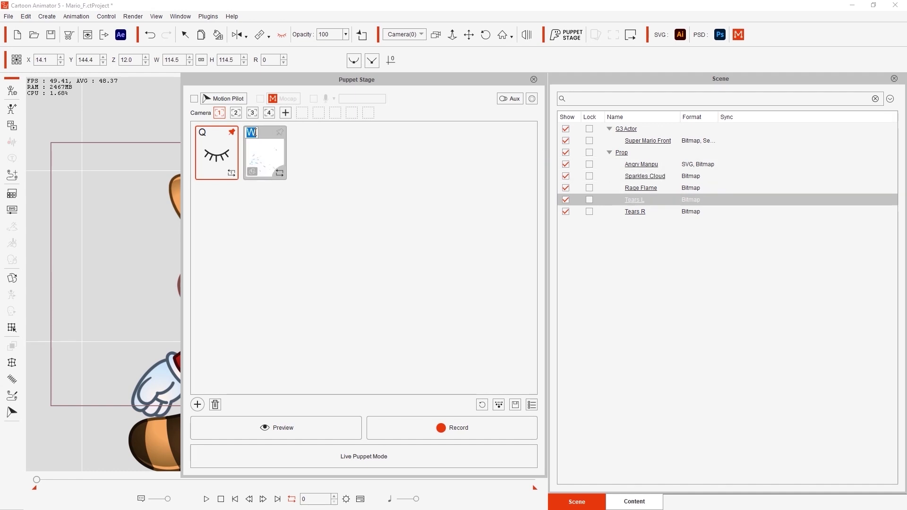
click(635, 211)
click(255, 136)
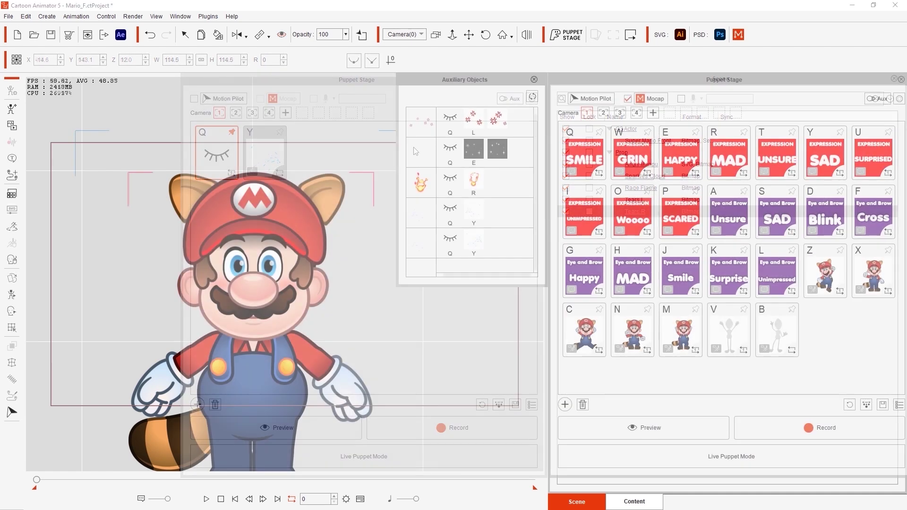
Step: Preview Mario's puppet performance with mocap, triggering the Unimpressed eyes with anger marks, then the Happy, Mad and Sad expressions with their linked prop effects
click(596, 437)
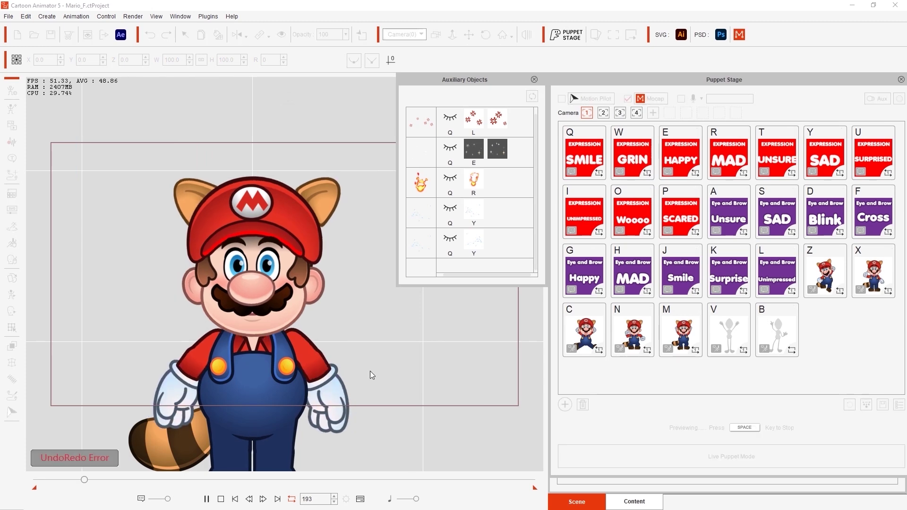
key(l)
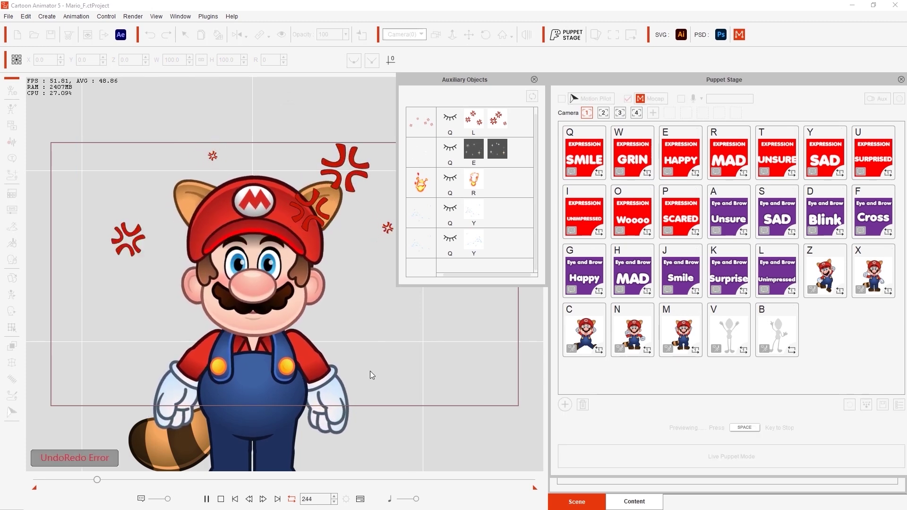
key(l)
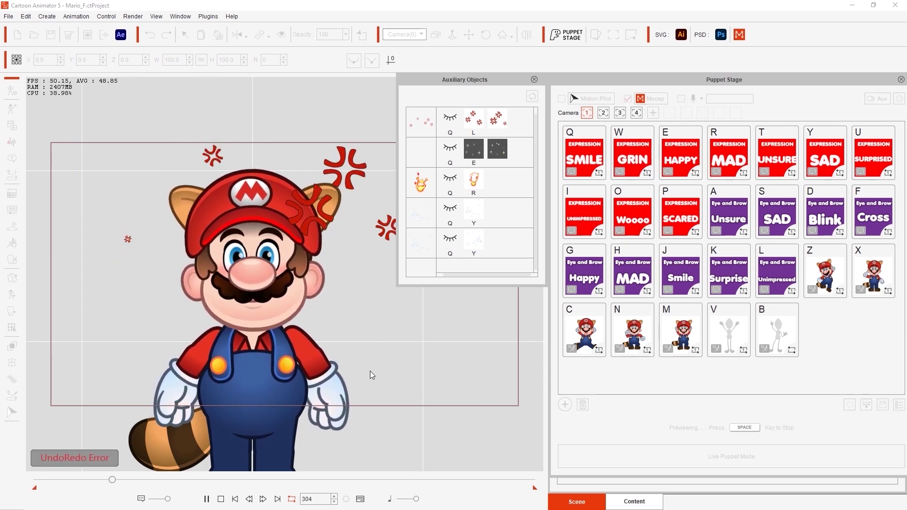
key(e)
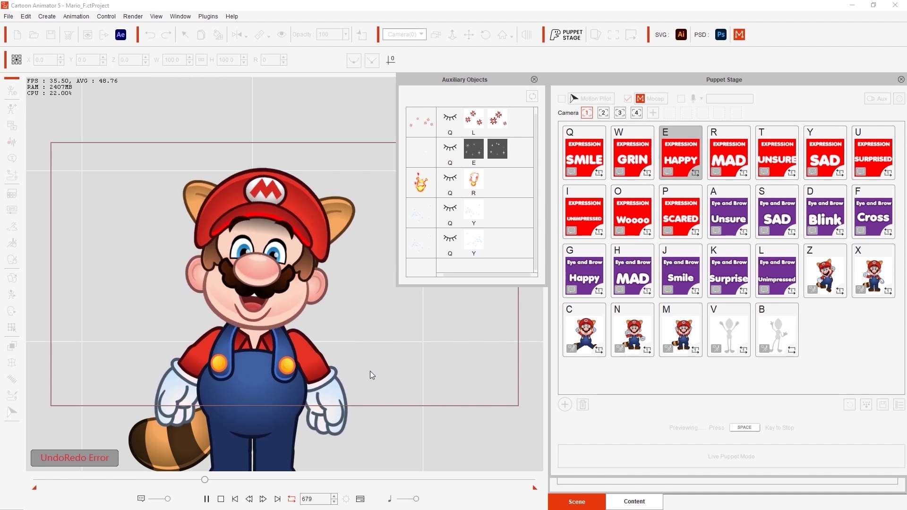
key(r)
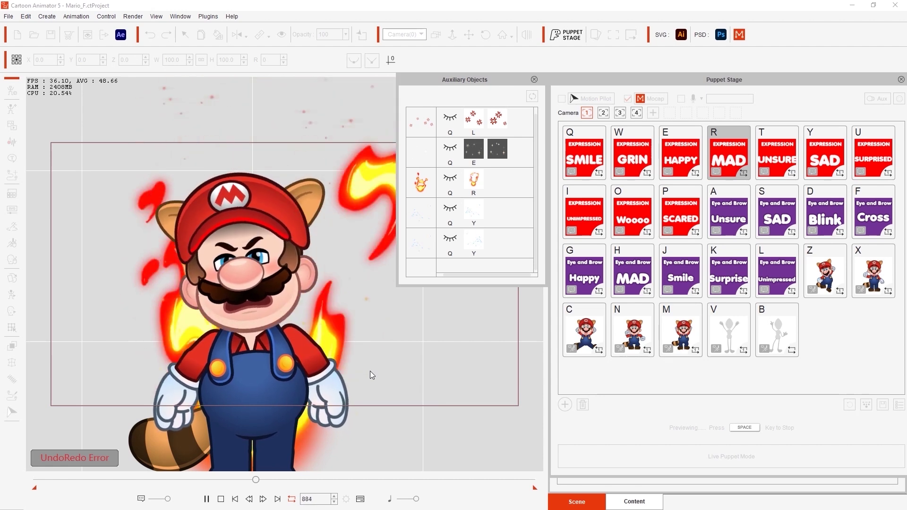
key(y)
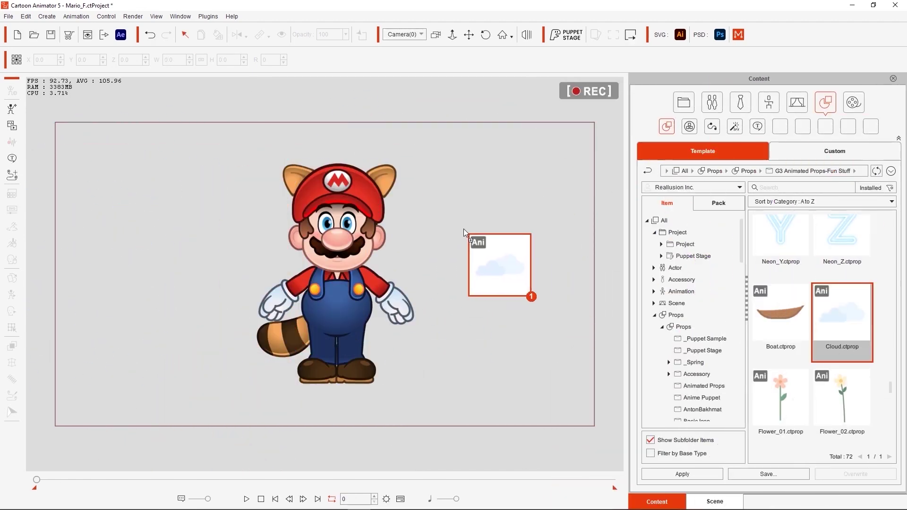
Step: Place Cloud props on both sides of Mario and add the Twinkle Stars prop across the sky around his head
drag(464, 231, 465, 233)
drag(487, 222, 110, 258)
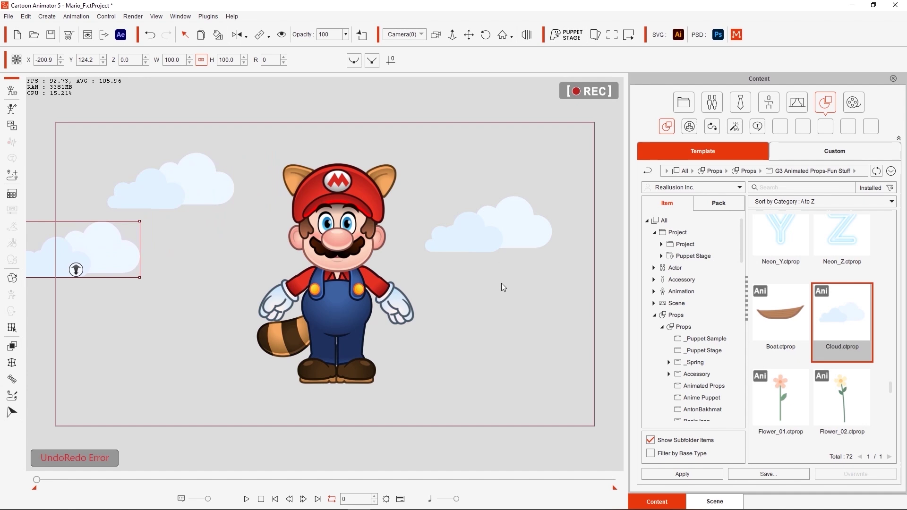
scroll(810, 331, down, 5)
drag(781, 350, 447, 348)
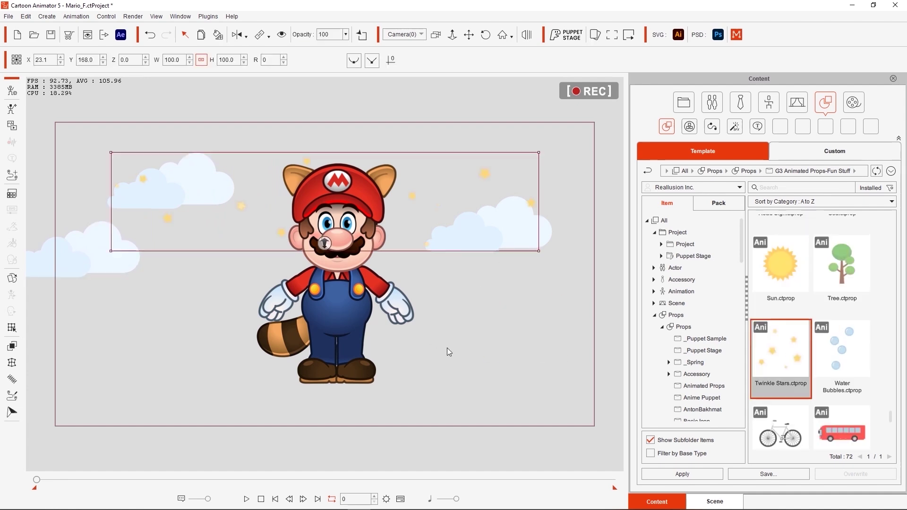
Step: Set the project's background color to a dark slate blue
click(387, 499)
click(793, 228)
click(742, 226)
drag(818, 200, 819, 230)
key(Return)
key(Return)
Step: Delete the Cloud props from both sides of Mario
click(486, 228)
key(Delete)
click(185, 190)
key(Delete)
click(99, 264)
key(Delete)
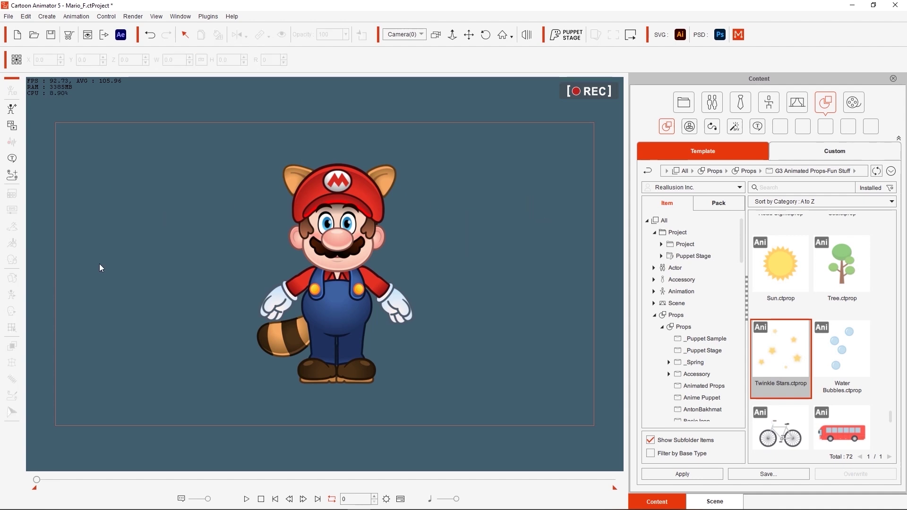
Step: Add the A003P_Noon 01_Sunny1 sky from the Outdoor Scene Series - Town & Country pack, enlarge it behind Mario, and place another scenery prop
click(719, 203)
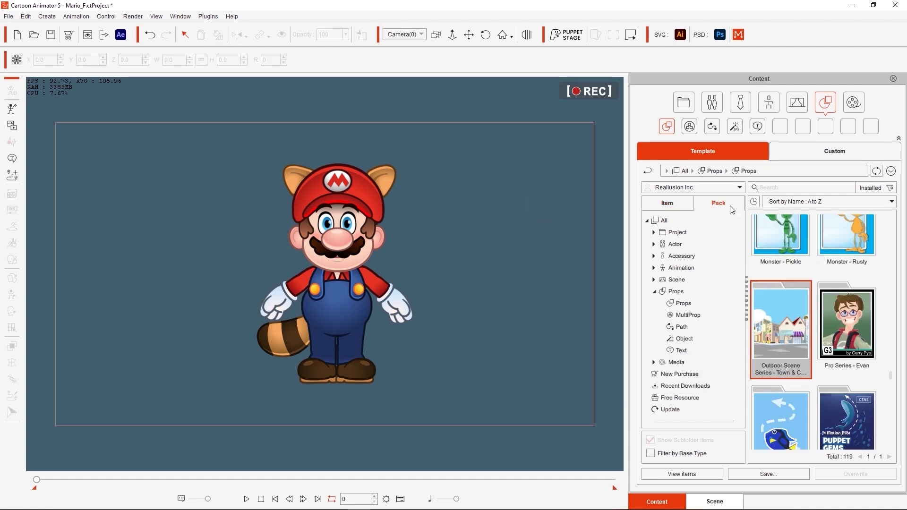
double_click(781, 316)
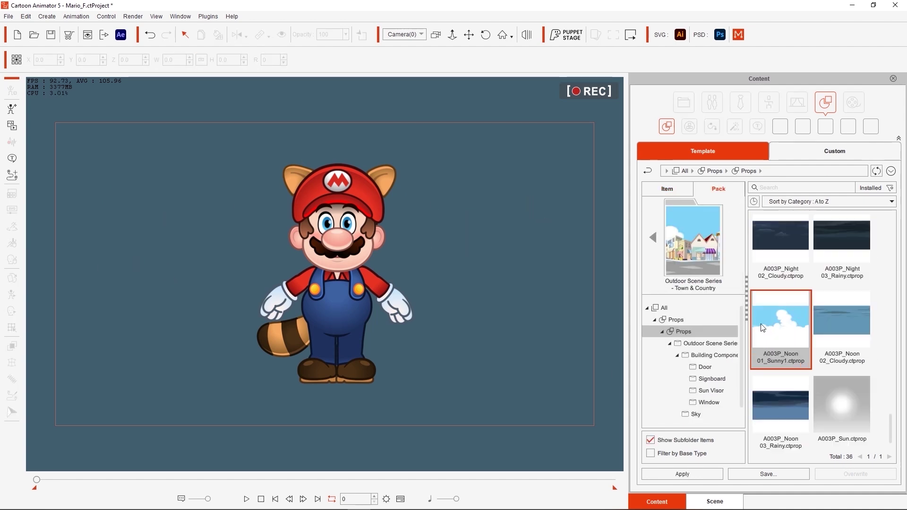
drag(763, 328, 482, 237)
drag(506, 286, 575, 158)
scroll(892, 390, down, 10)
scroll(892, 390, down, 5)
drag(843, 305, 504, 455)
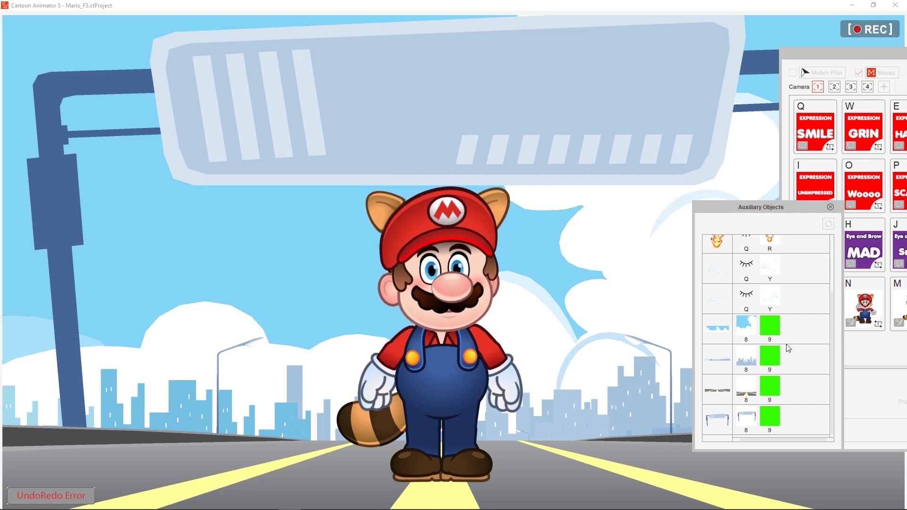
Step: Switch the sky, city, road and overhead sign props to their green-screen cards with trigger 9
key(9)
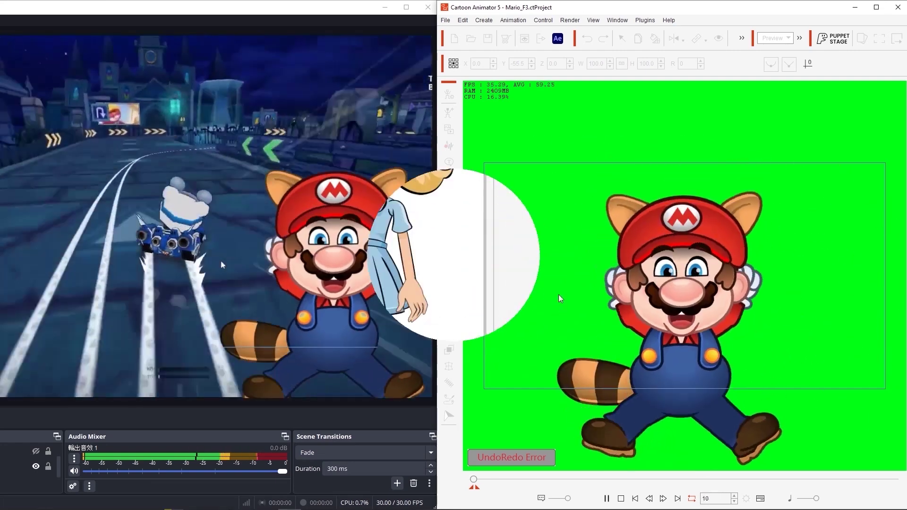
Step: Trigger the Q and W facial animations on the girl character
key(q)
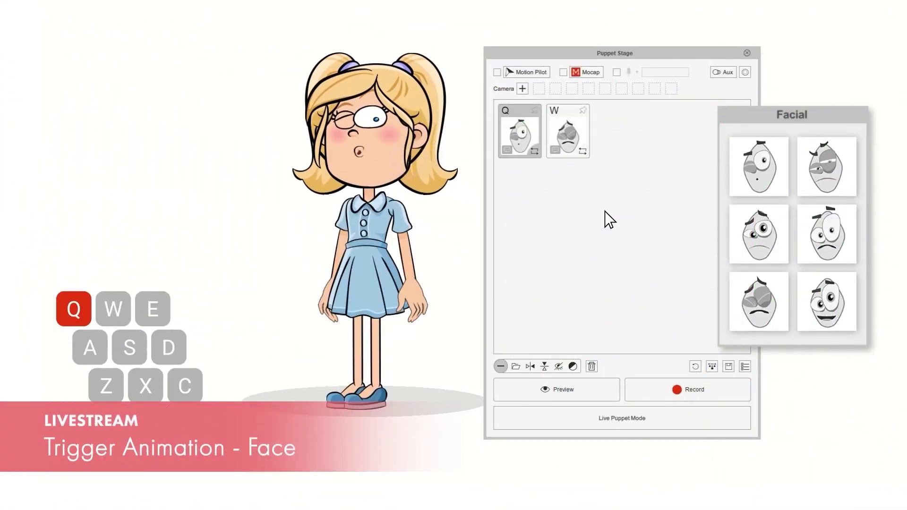
key(w)
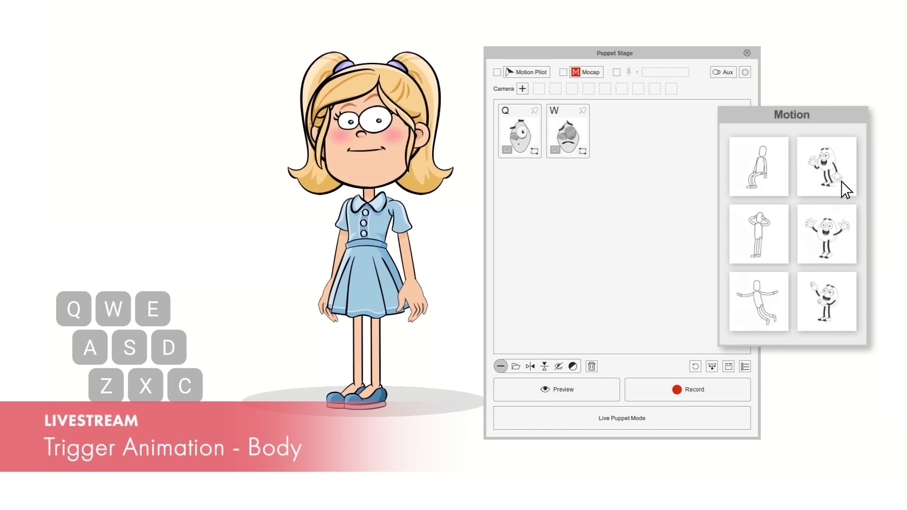
Step: Add two body motion clips to the girl's Puppet Stage and trigger motion A
drag(841, 181, 603, 246)
drag(826, 247, 634, 263)
key(a)
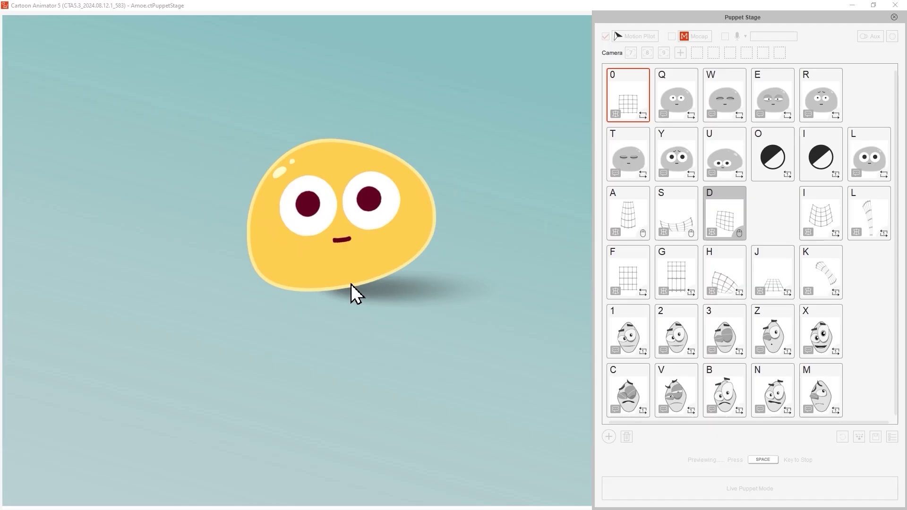
Step: Trigger the yellow blob's K deform motion and its Z facial expression in the Puppet Stage preview
key(k)
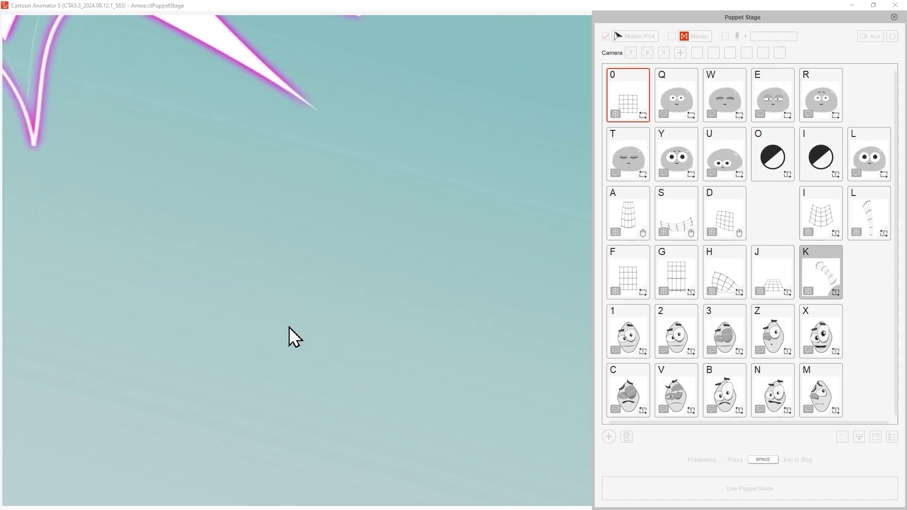
key(z)
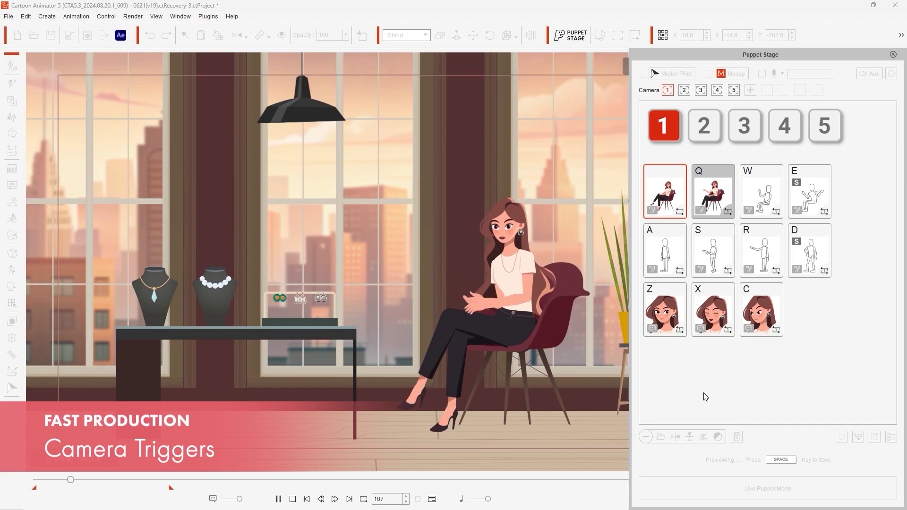
Step: Switch the seated woman's scene preview to camera 5
key(5)
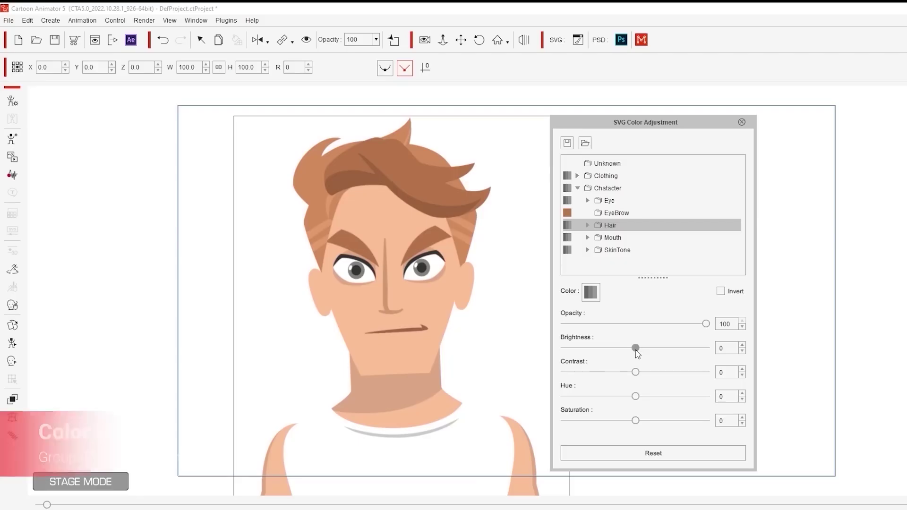
Step: Set the Hair group's brightness to -37, contrast to 6, hue to -9 and saturation to -57 in SVG Color Adjustment
drag(636, 348, 619, 348)
drag(636, 420, 600, 420)
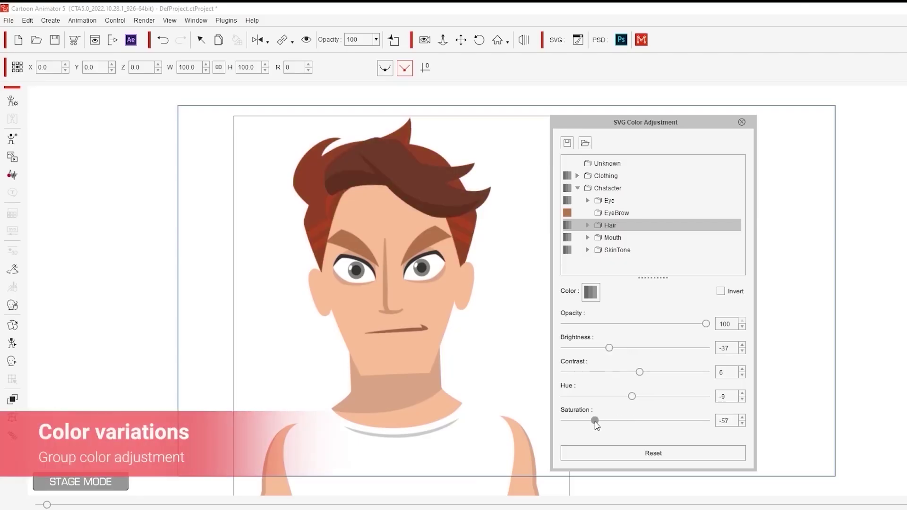